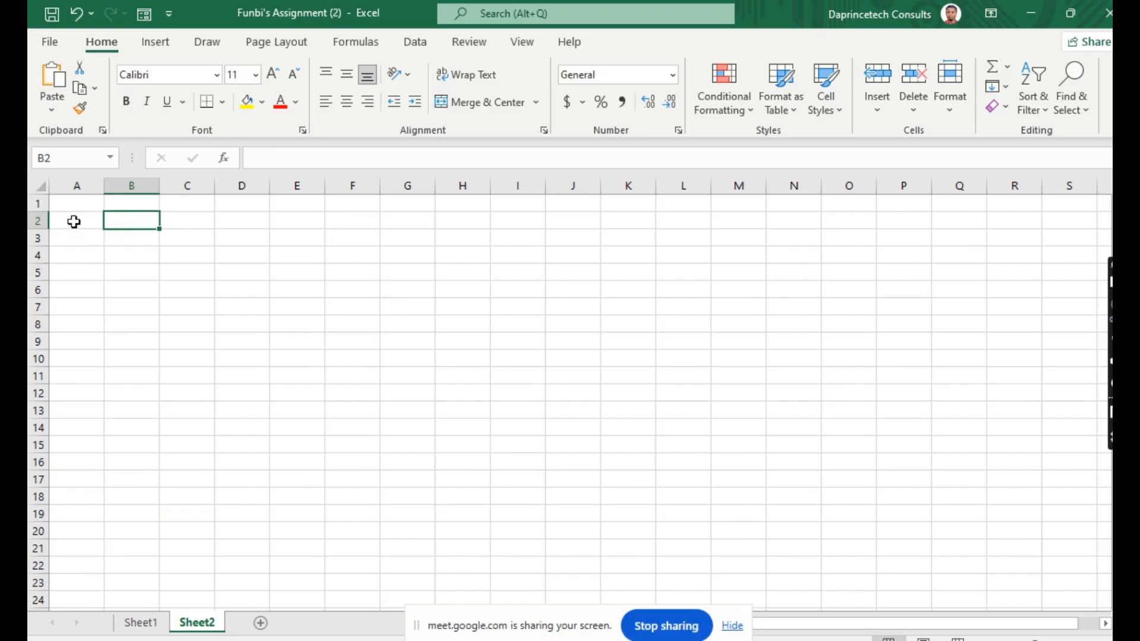
Enter the heading TOTAL QUANTITY SOLD in cell A2 of Sheet2.
left_click(73, 222)
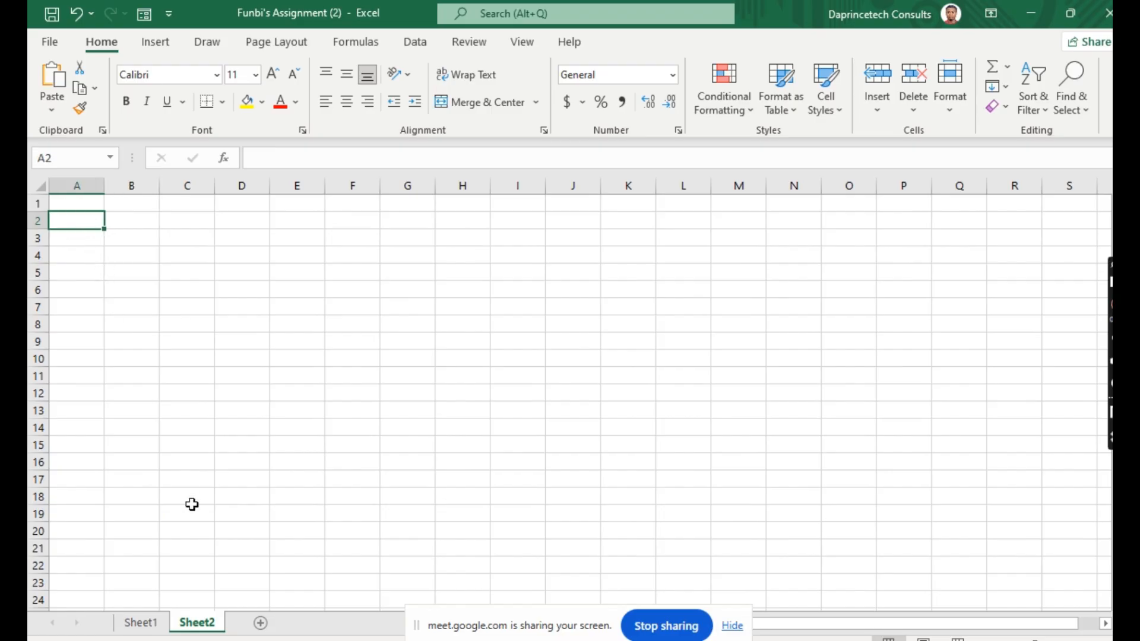
left_click(151, 621)
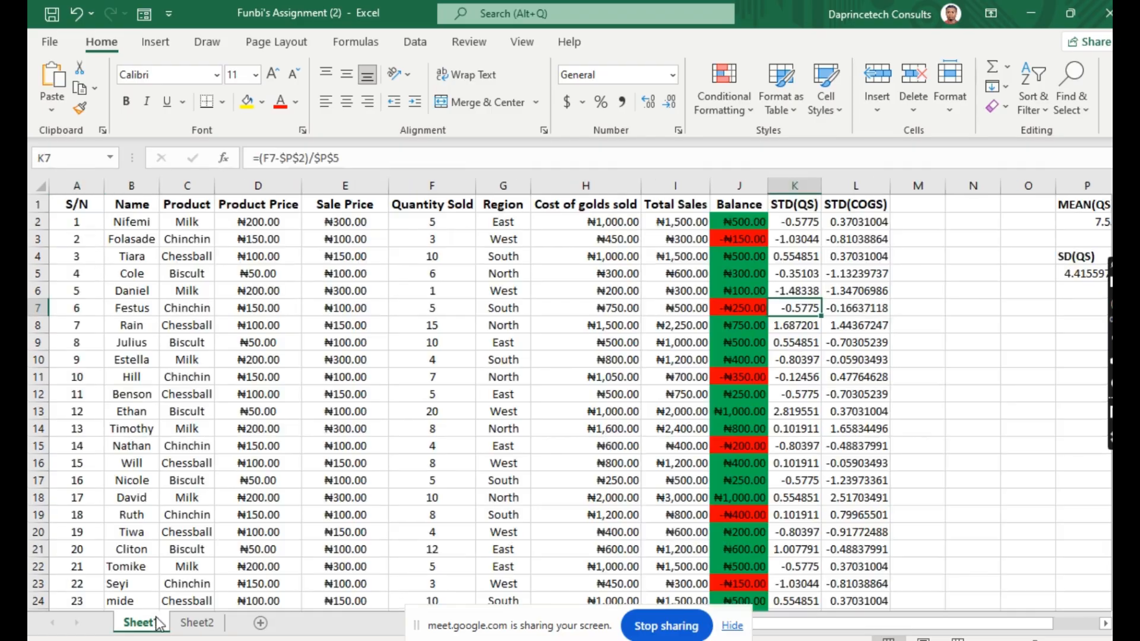
left_click(188, 625)
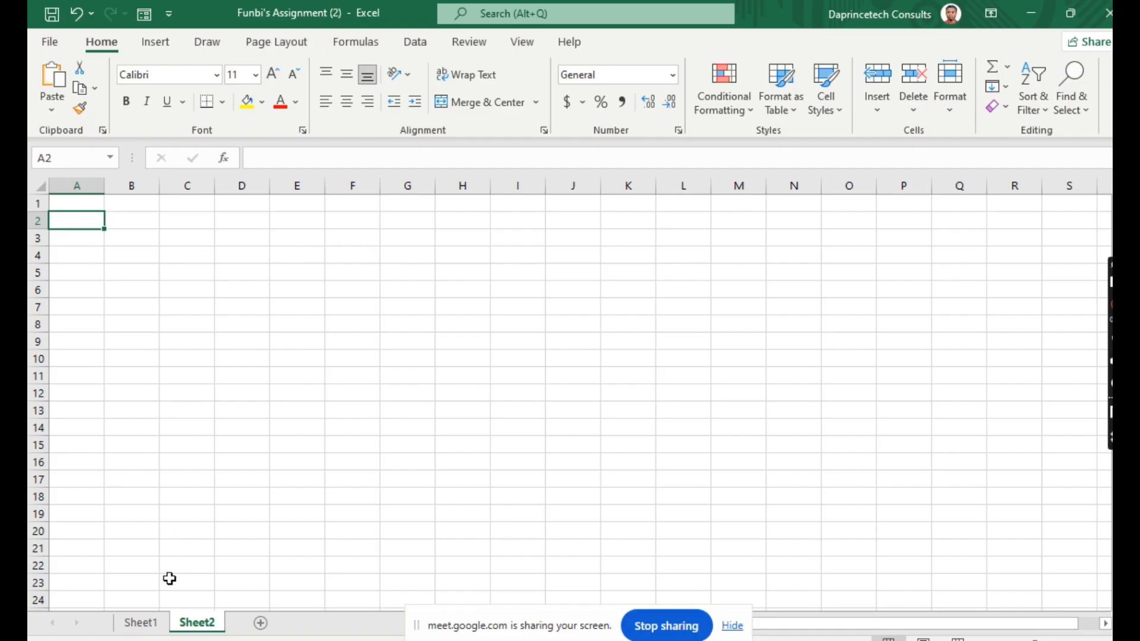
left_click(73, 200)
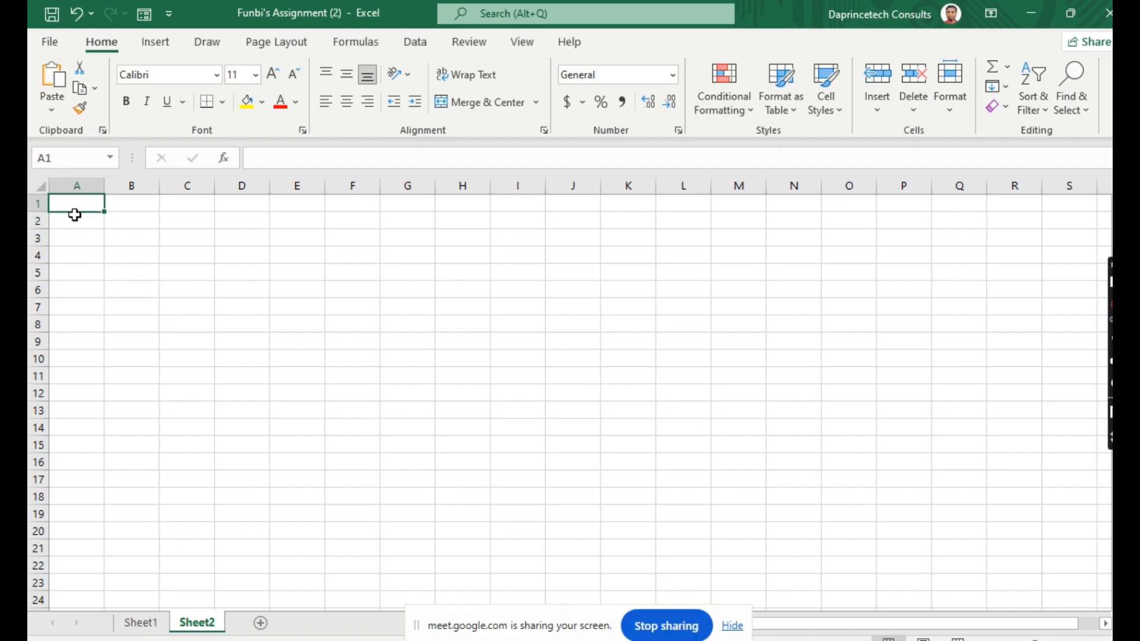
left_click(68, 219)
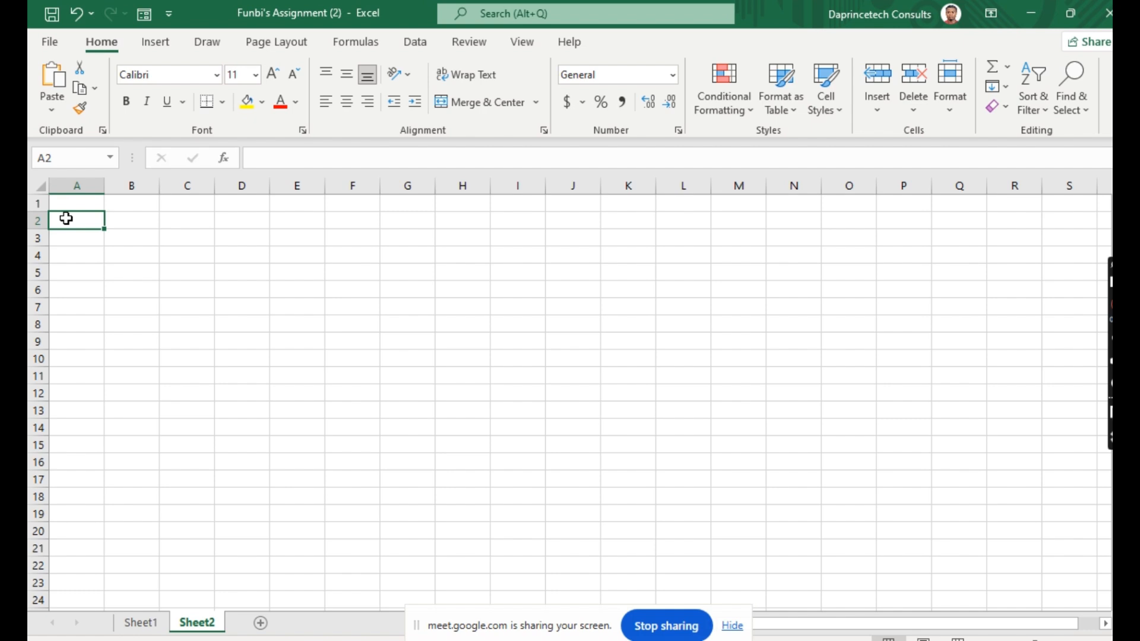
type("TOTAL")
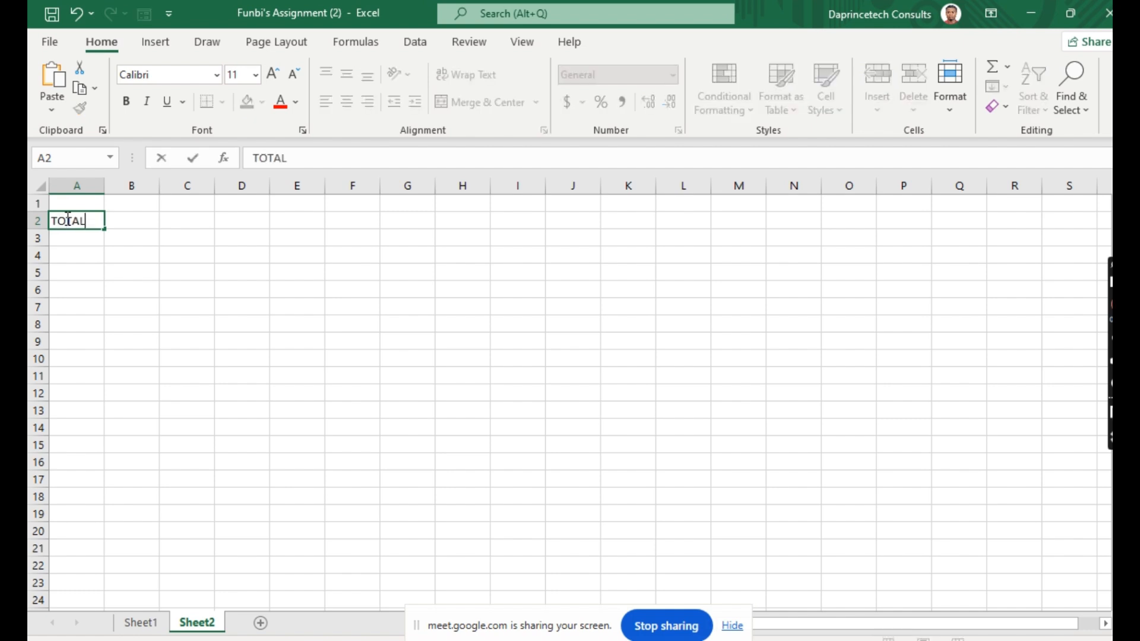
type(" QUANTITY")
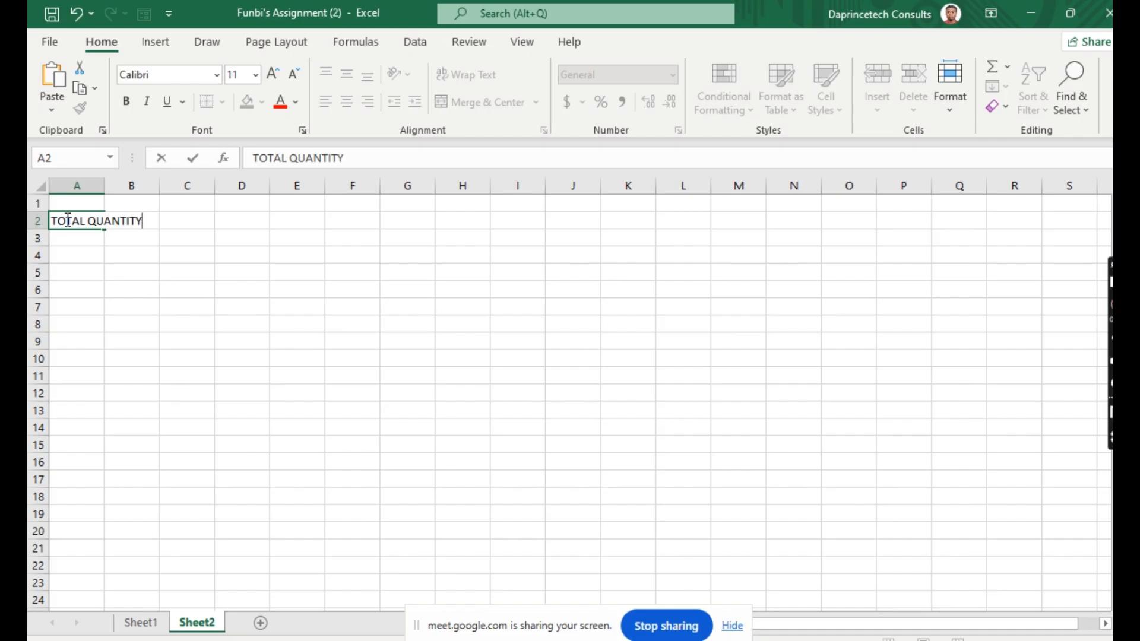
type(" SOLD")
left_click(106, 240)
left_click(81, 220)
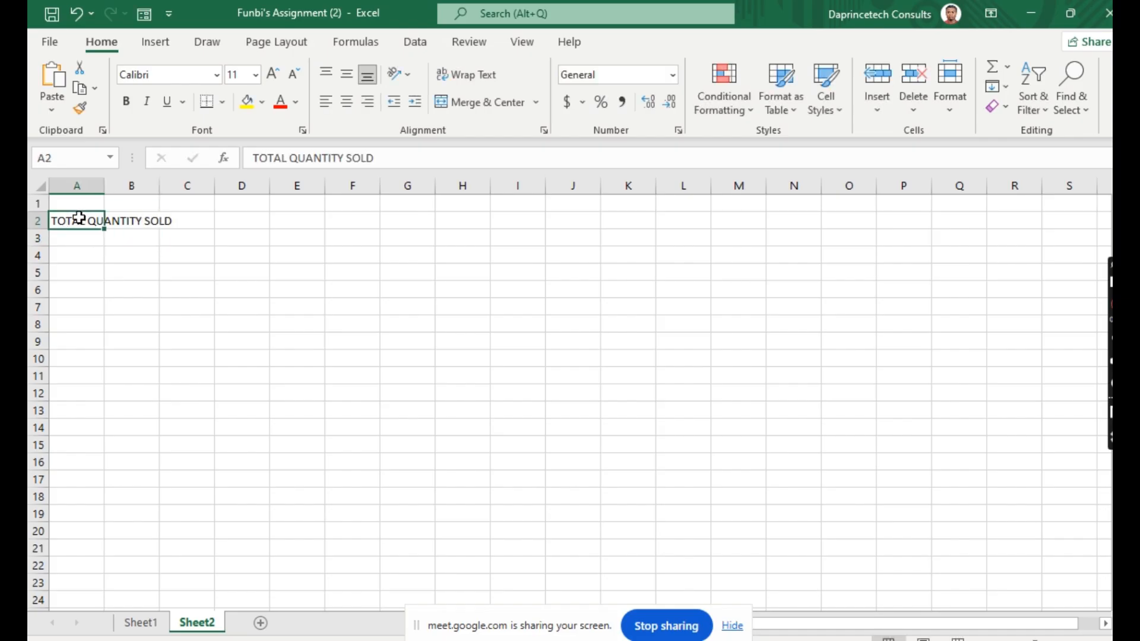
left_click(126, 262)
left_click(76, 220)
double_click(105, 186)
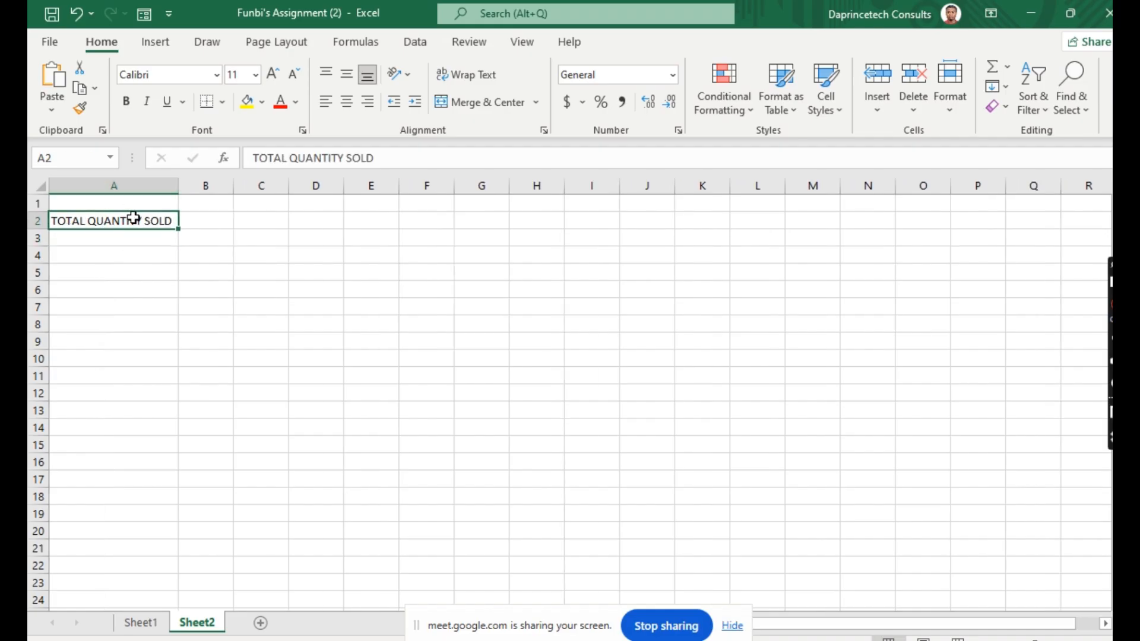
key("ctrl+z")
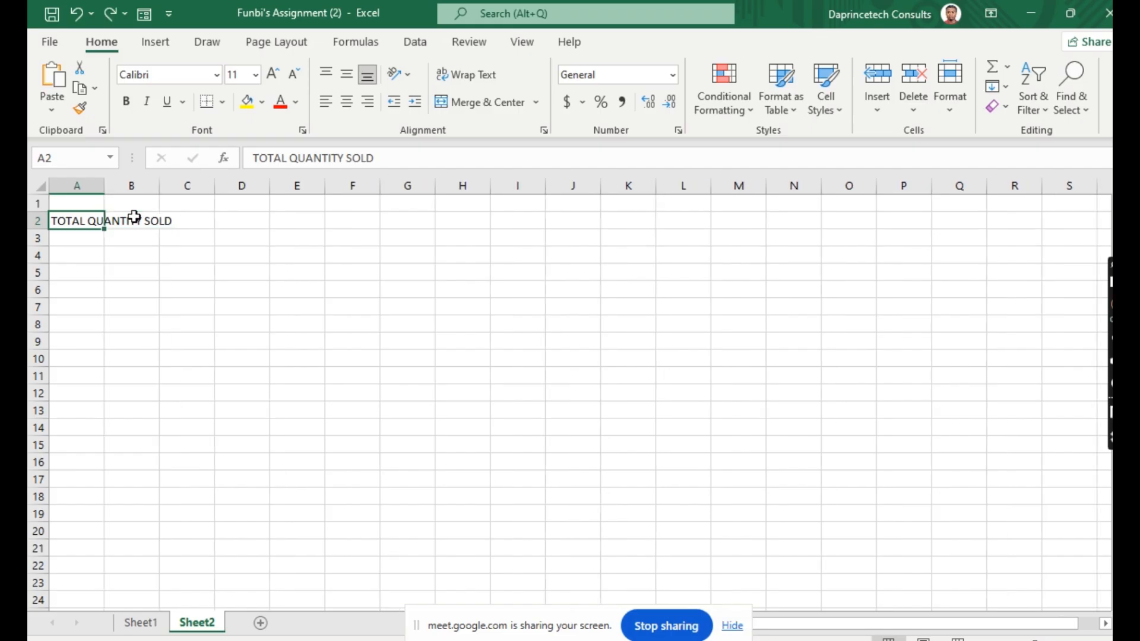
Make the A2 heading bold and set its font size to 16.
left_click(60, 217)
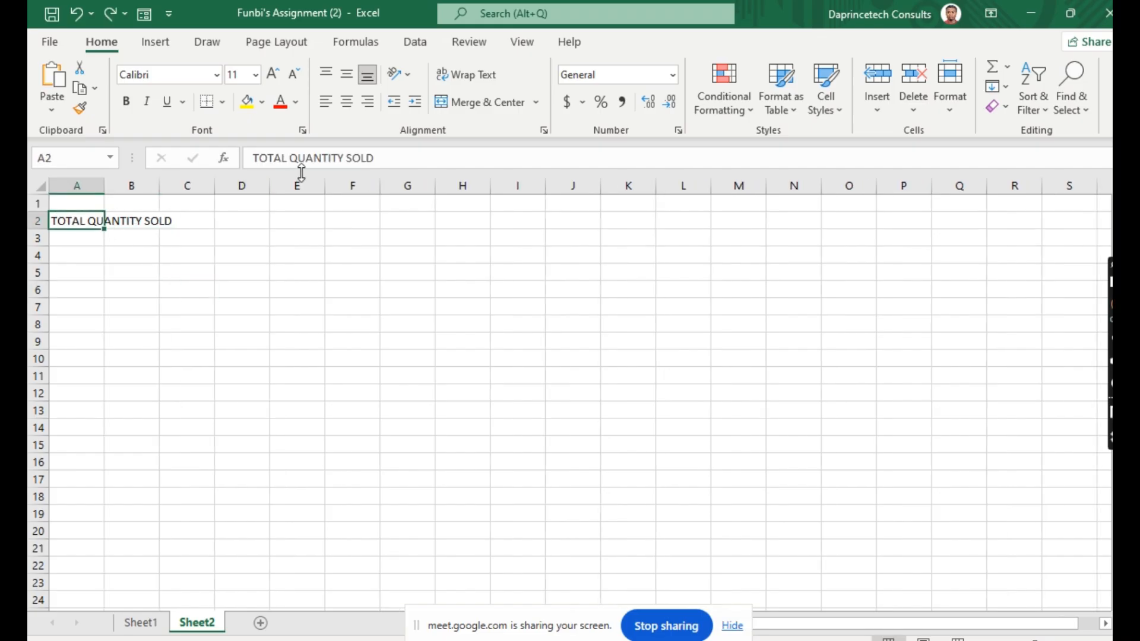
left_click(130, 103)
left_click(273, 76)
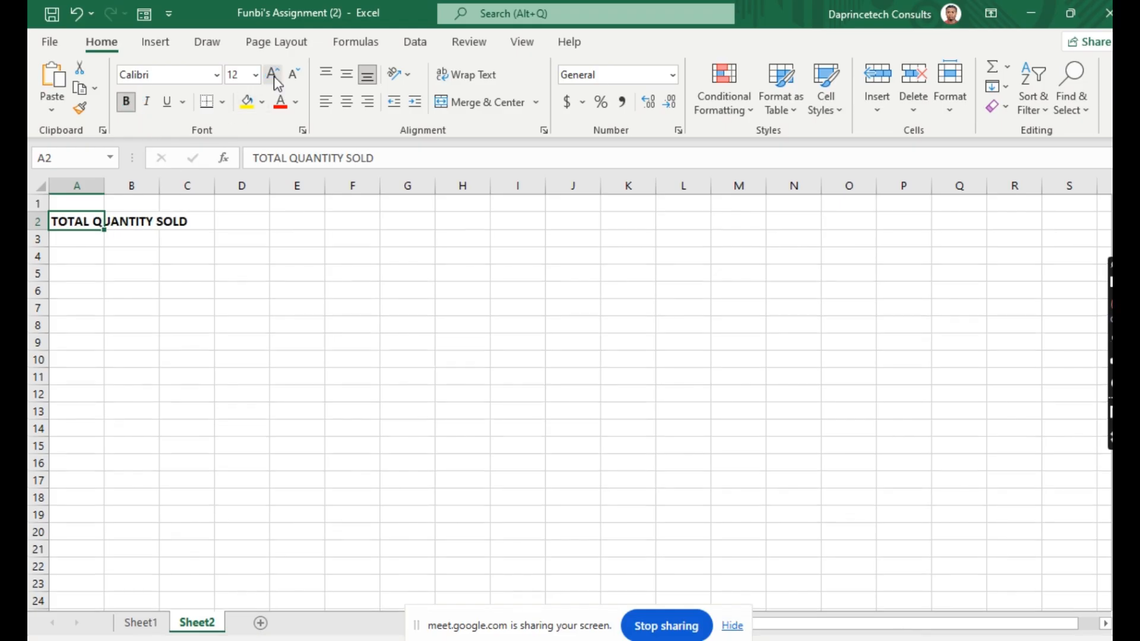
left_click(217, 76)
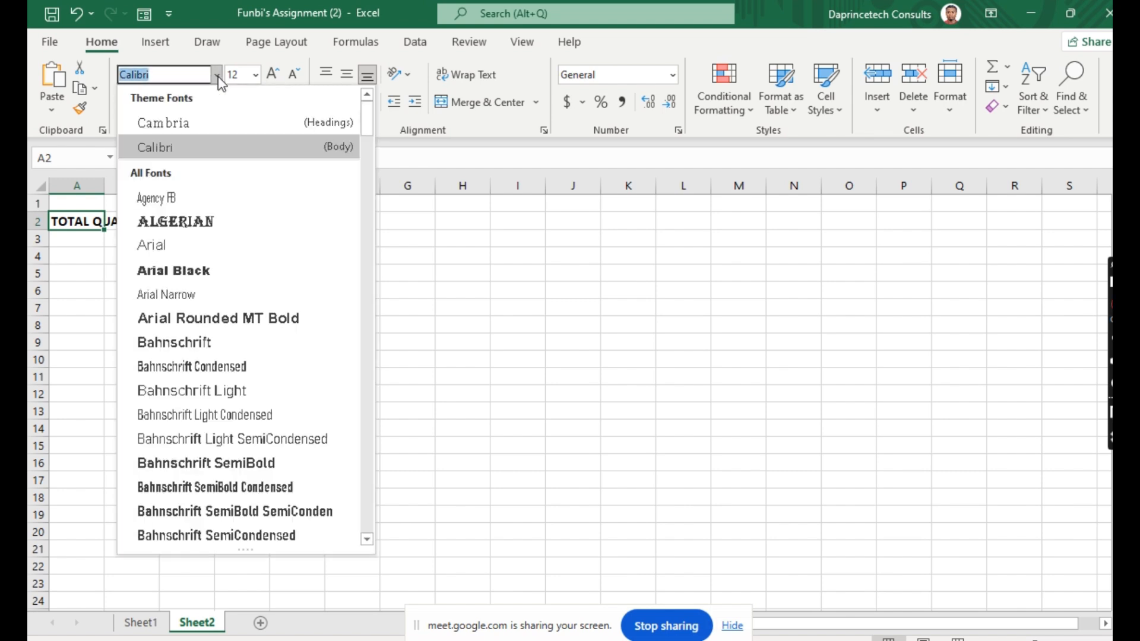
left_click(255, 76)
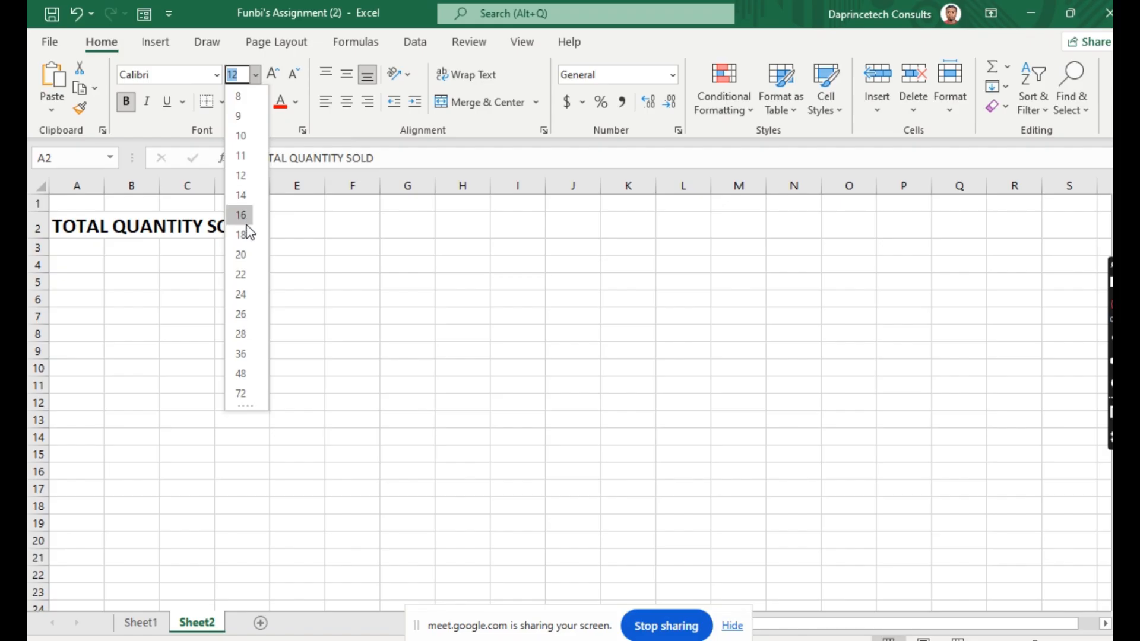
left_click(248, 223)
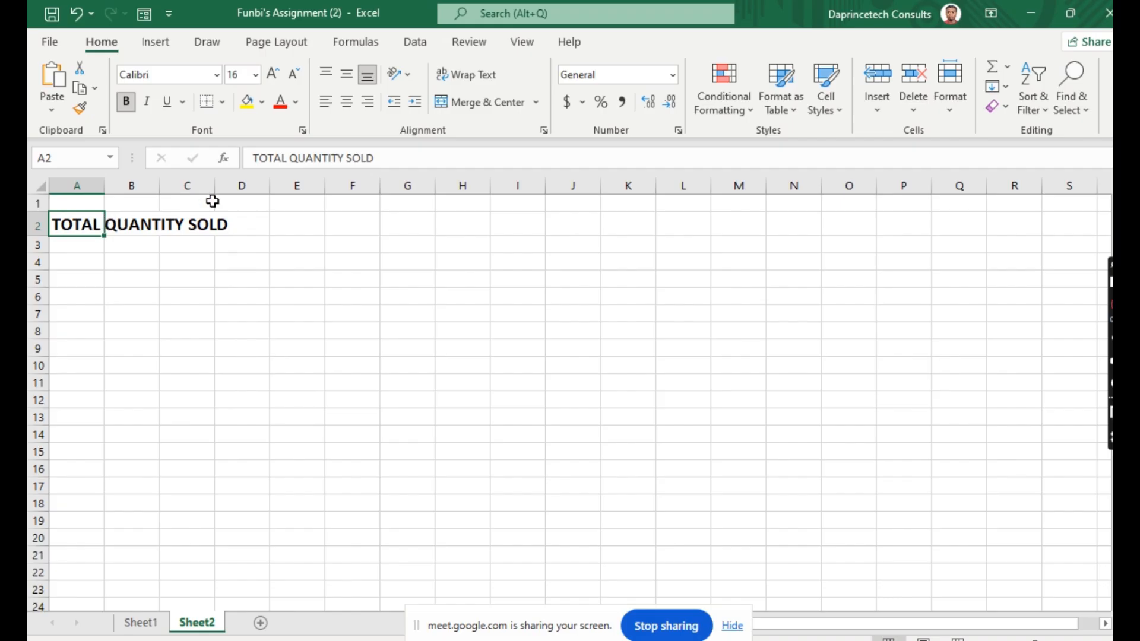
left_click(247, 101)
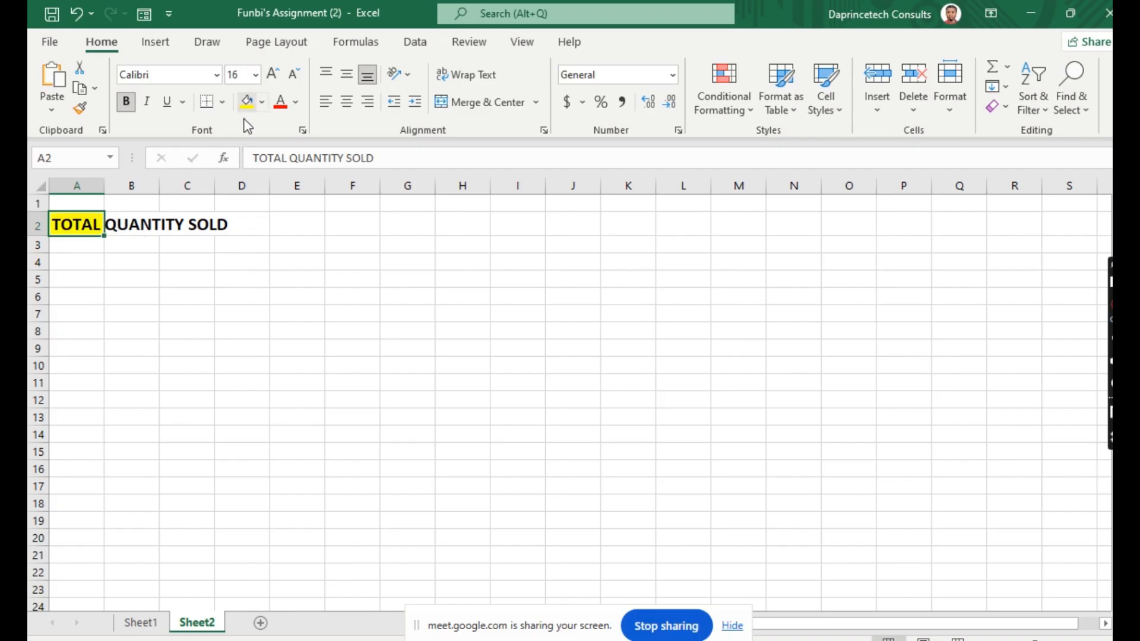
left_click(262, 103)
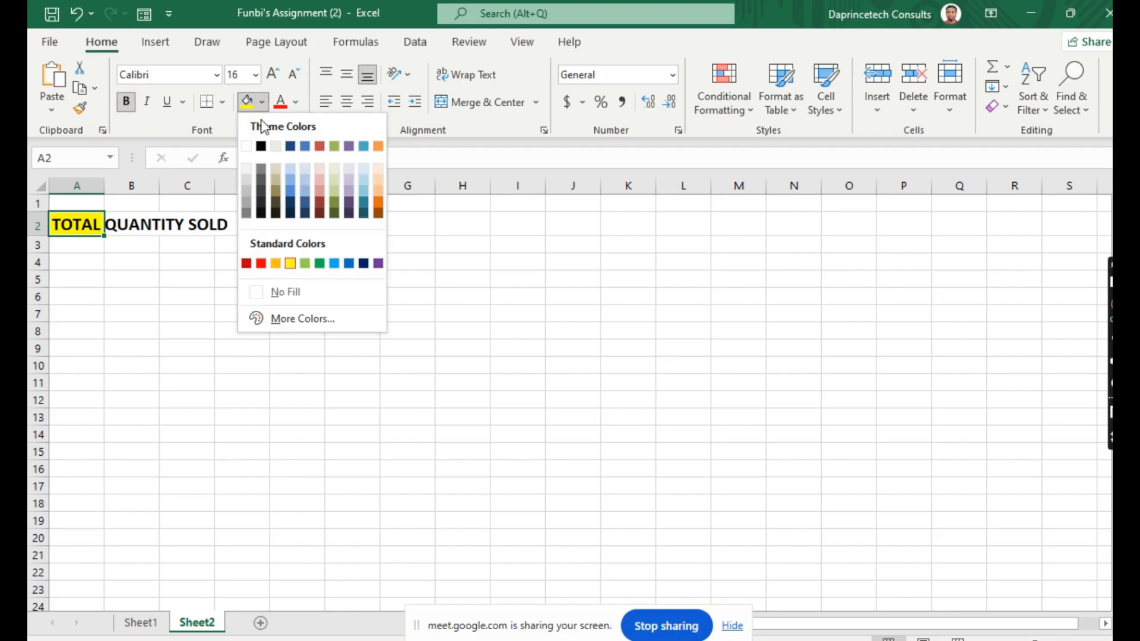
left_click(283, 292)
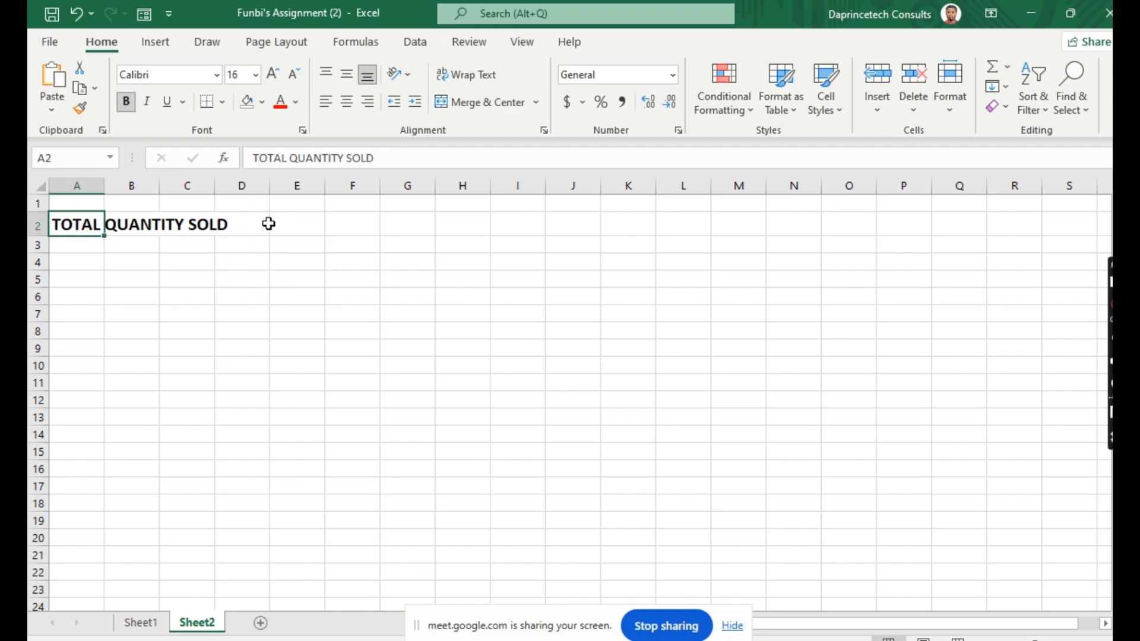
Colour the A2 heading text red and autofit column A to its contents.
left_click(289, 102)
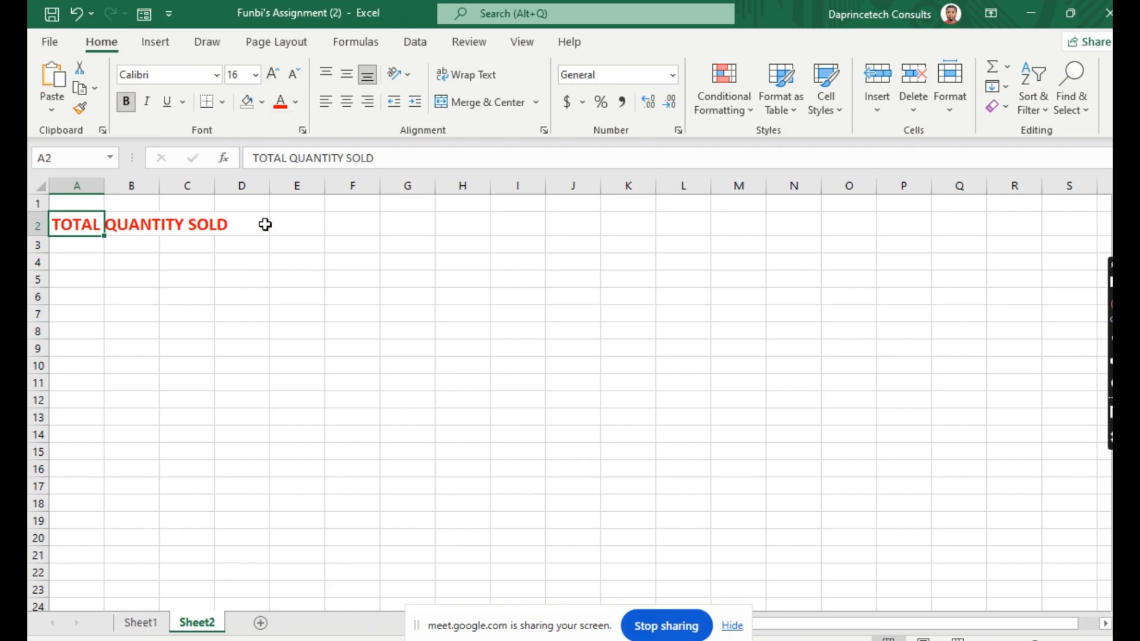
left_click(287, 225)
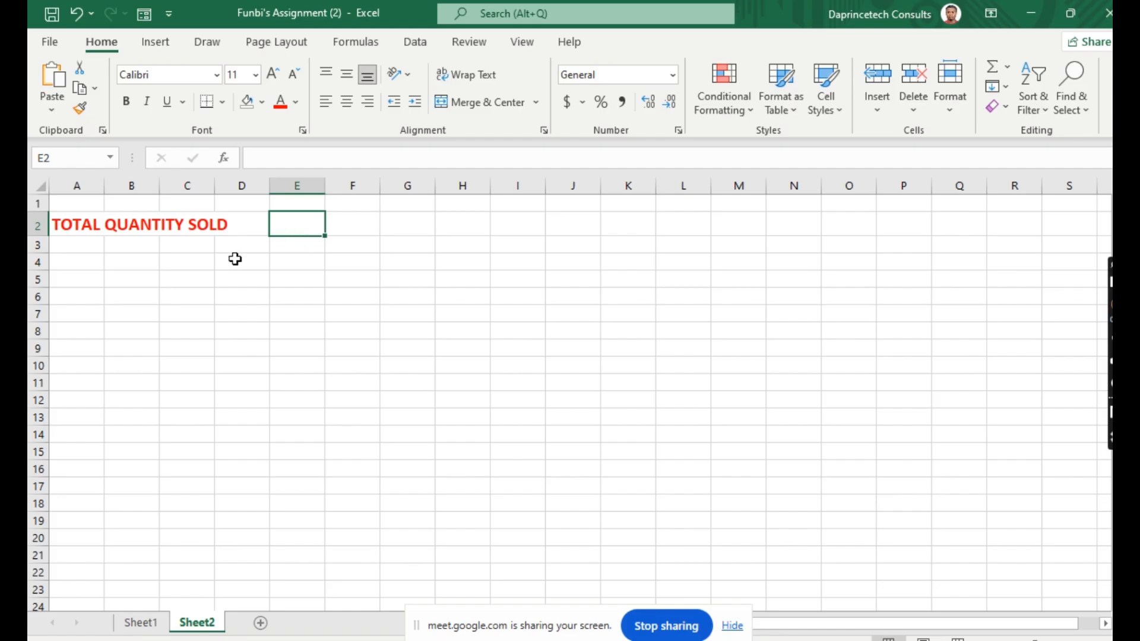
double_click(103, 186)
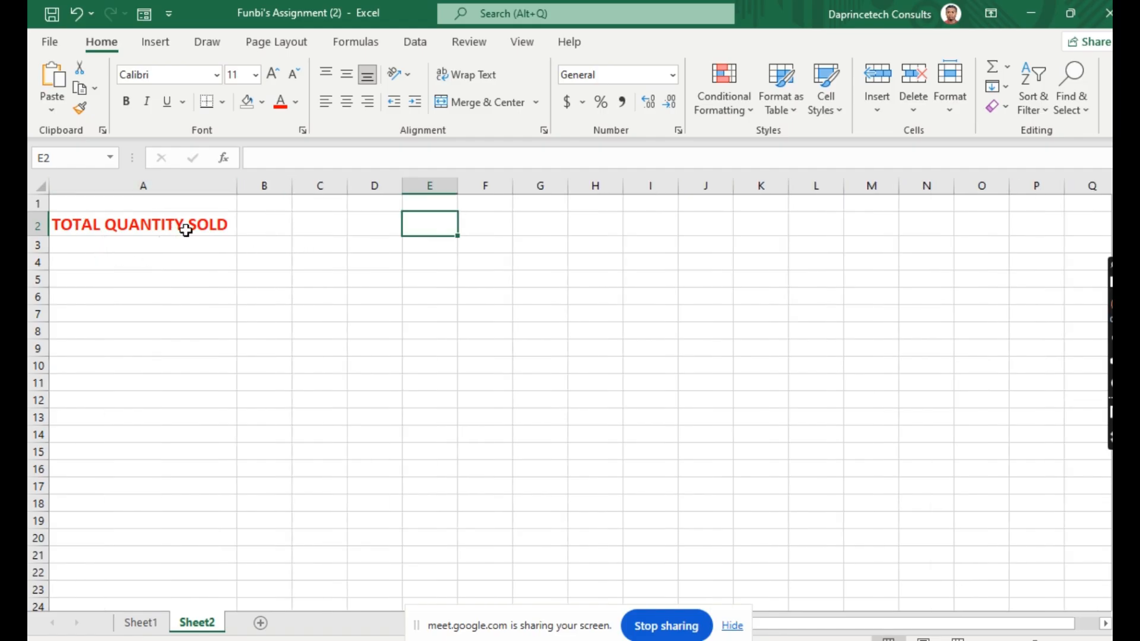
Review the product records and the Quantity Sold column on Sheet1, returning to Sheet2.
left_click(262, 227)
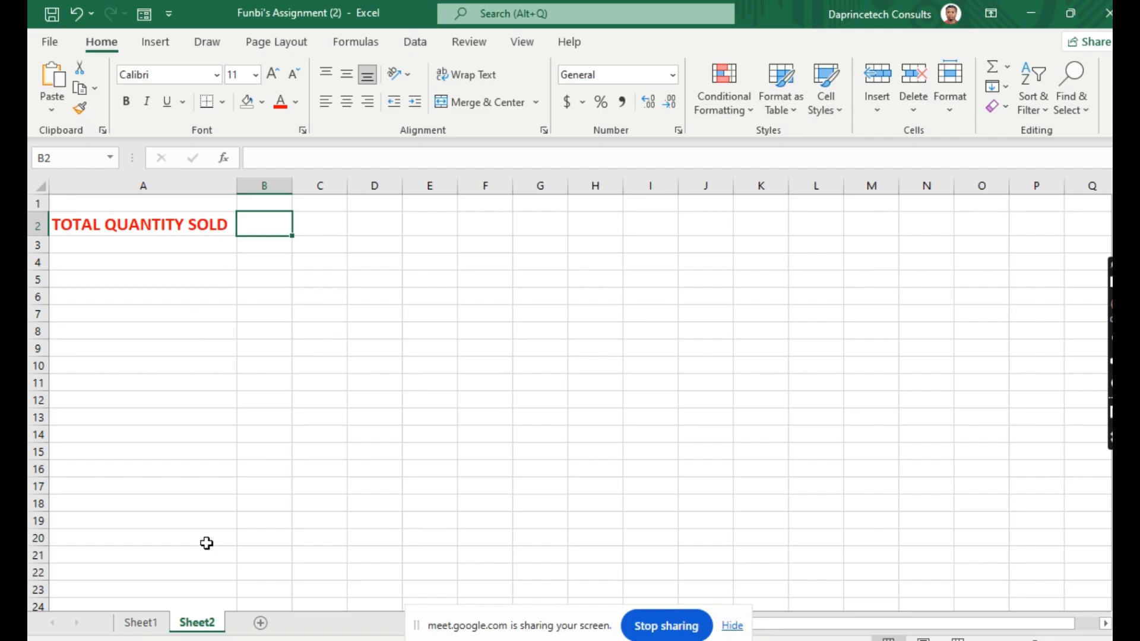
left_click(147, 629)
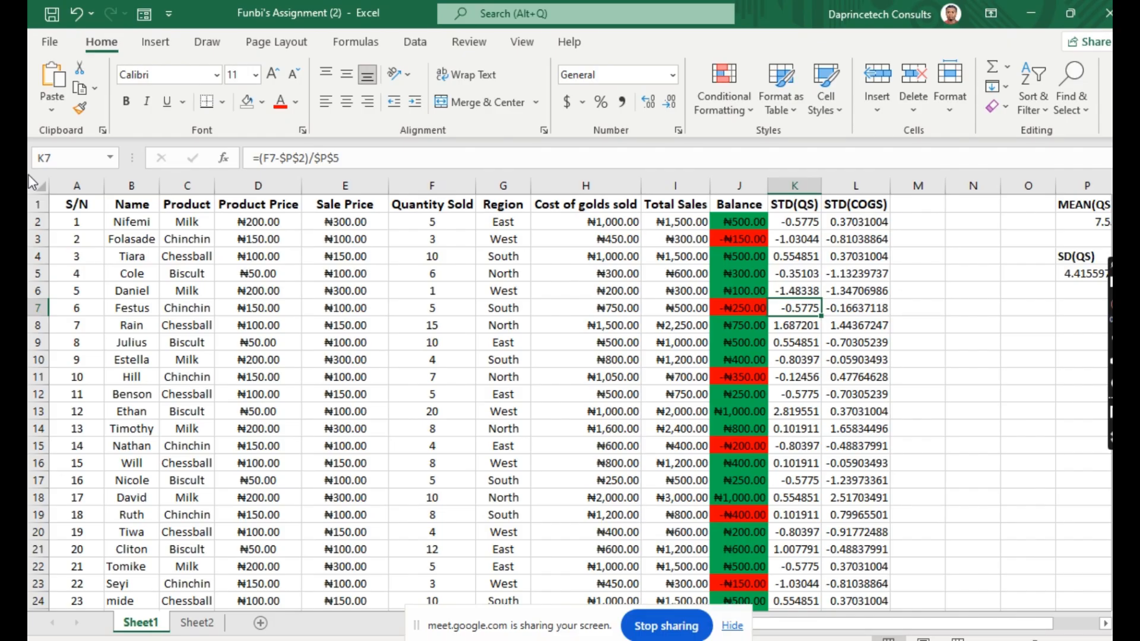
left_click(187, 290)
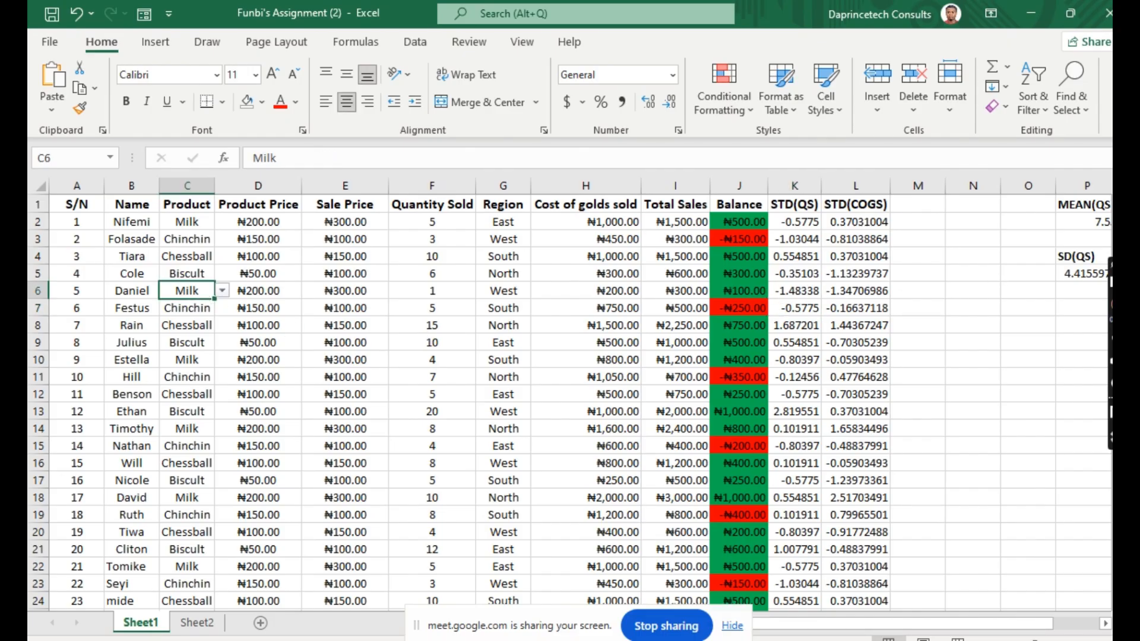
scroll(571, 398, "down", 6)
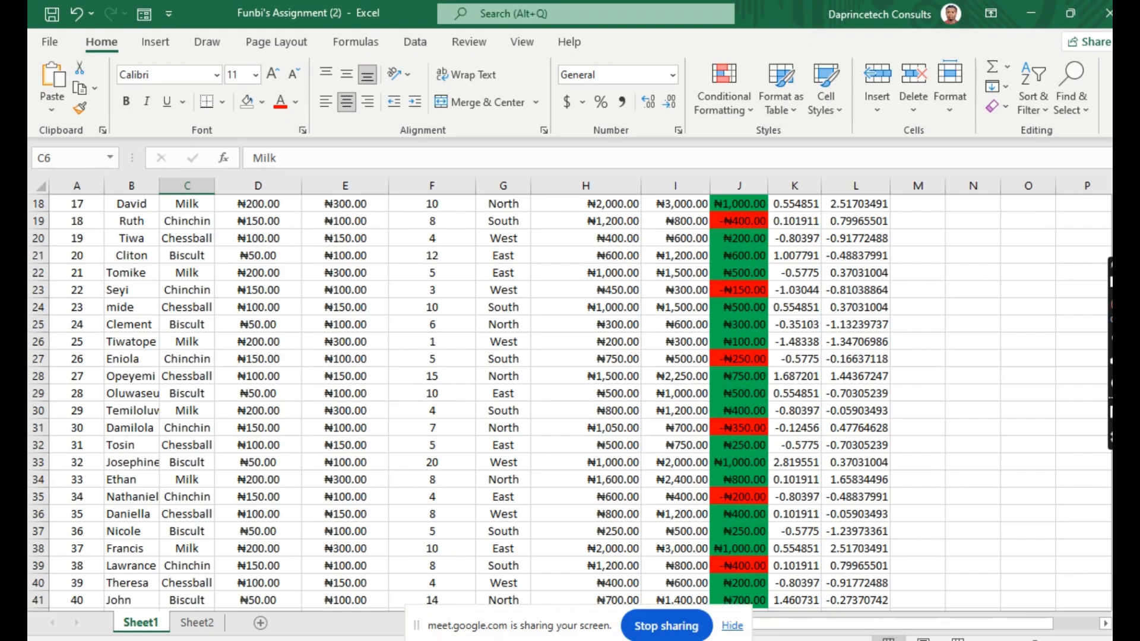
scroll(885, 287, "up", 6)
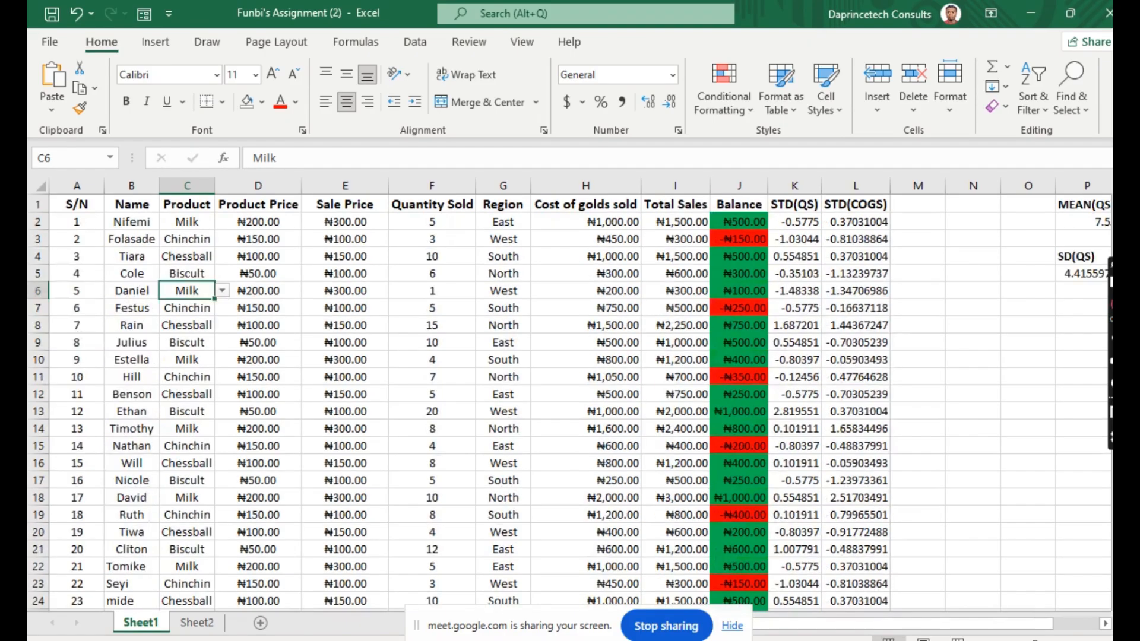
left_click(436, 227)
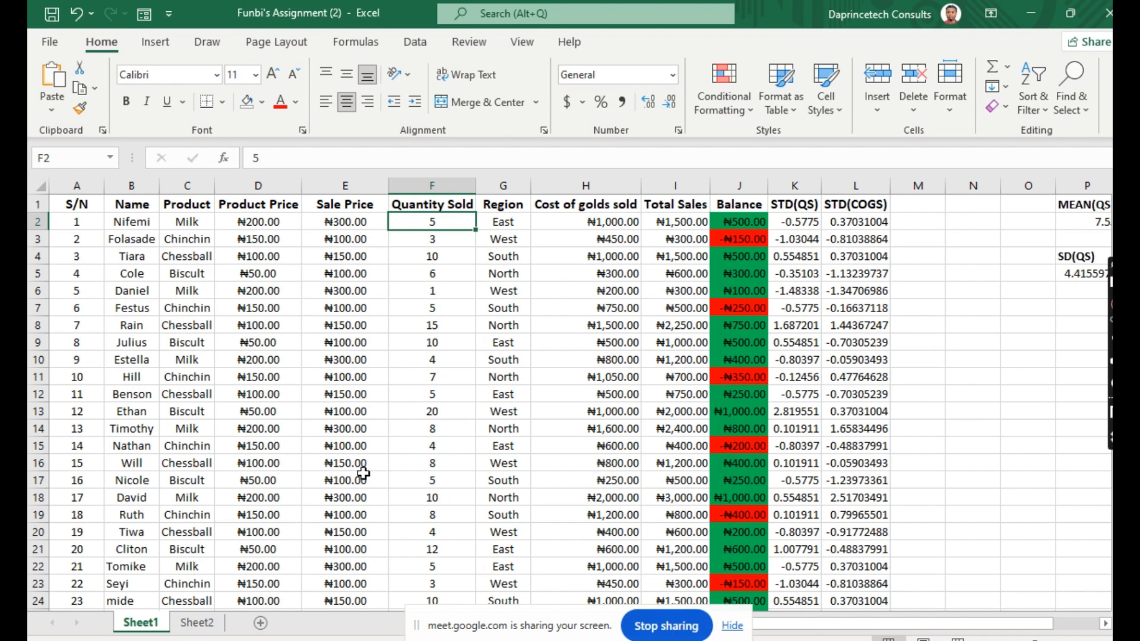
left_click(196, 622)
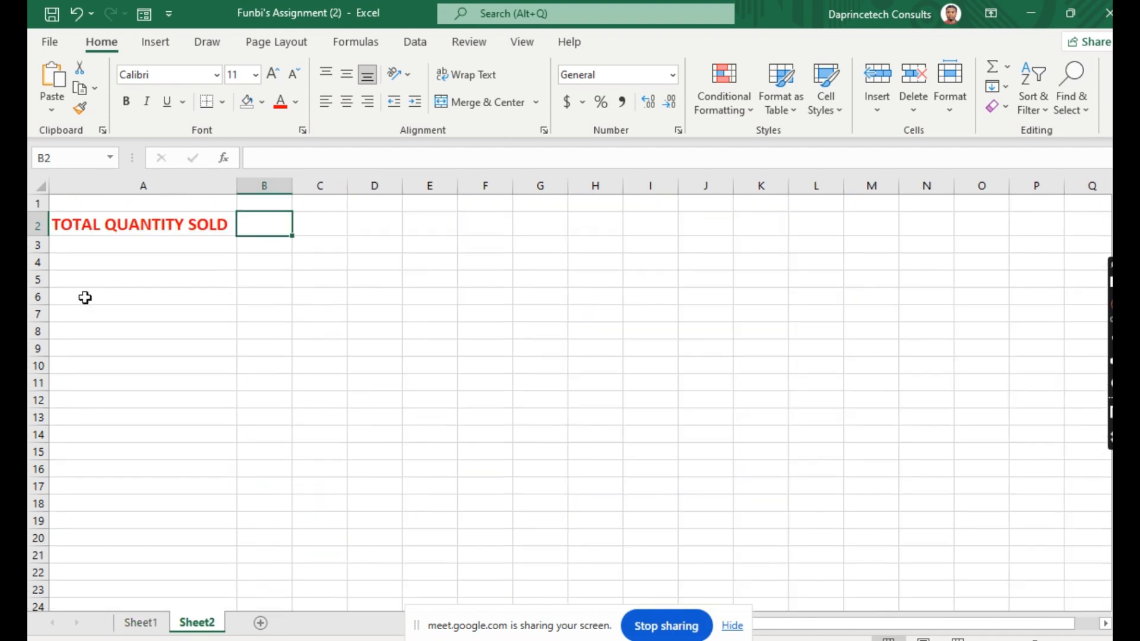
Replace the word TOTAL in the A2 heading with "Nos of".
left_click(133, 224)
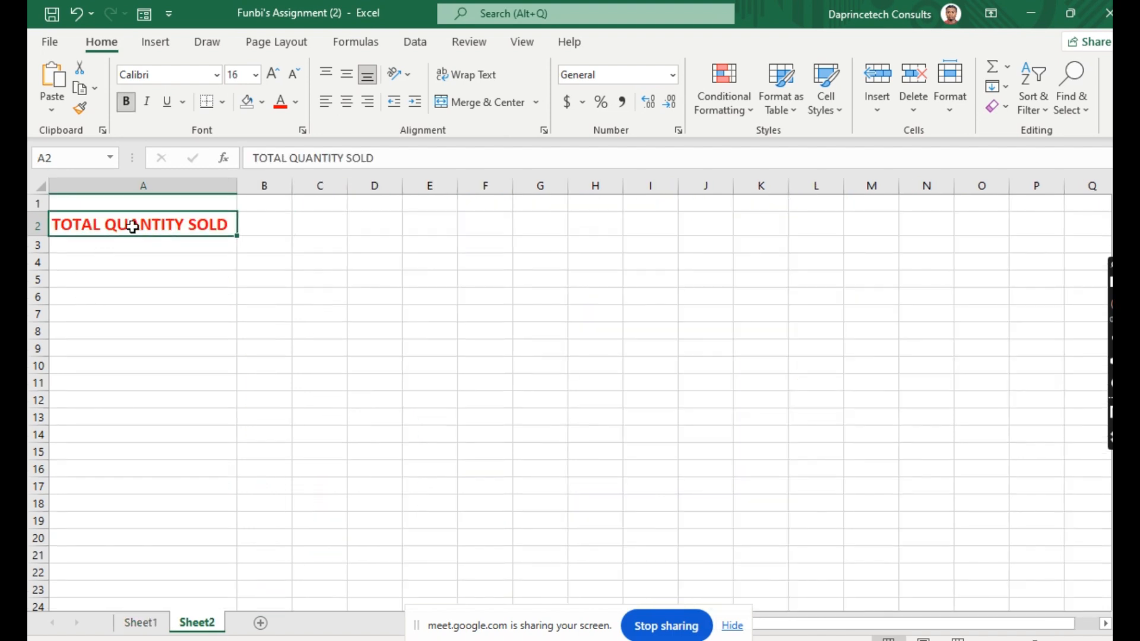
left_click(287, 158)
key("BackSpace")
key("BackSpace")
key("BackSpace")
key("BackSpace")
key("BackSpace")
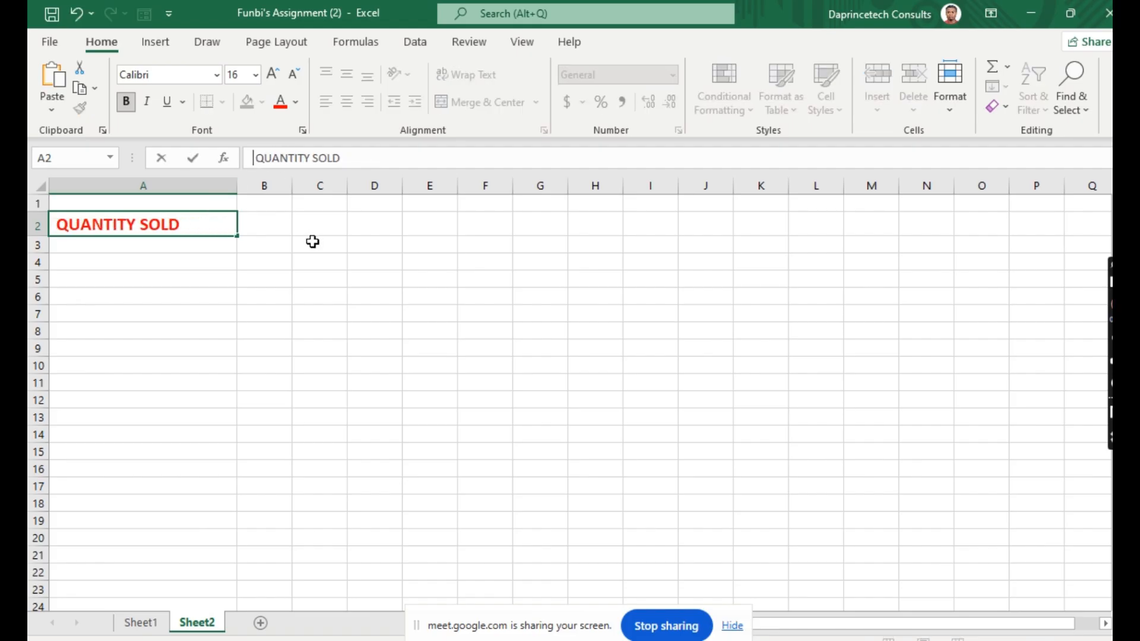
type("NOs ")
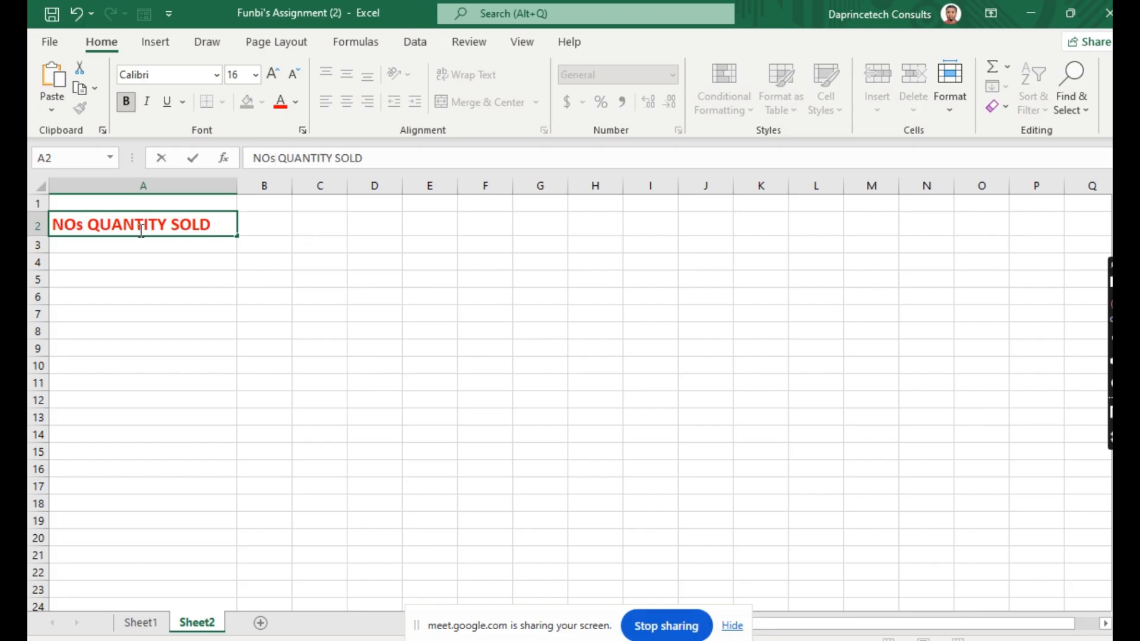
type("of")
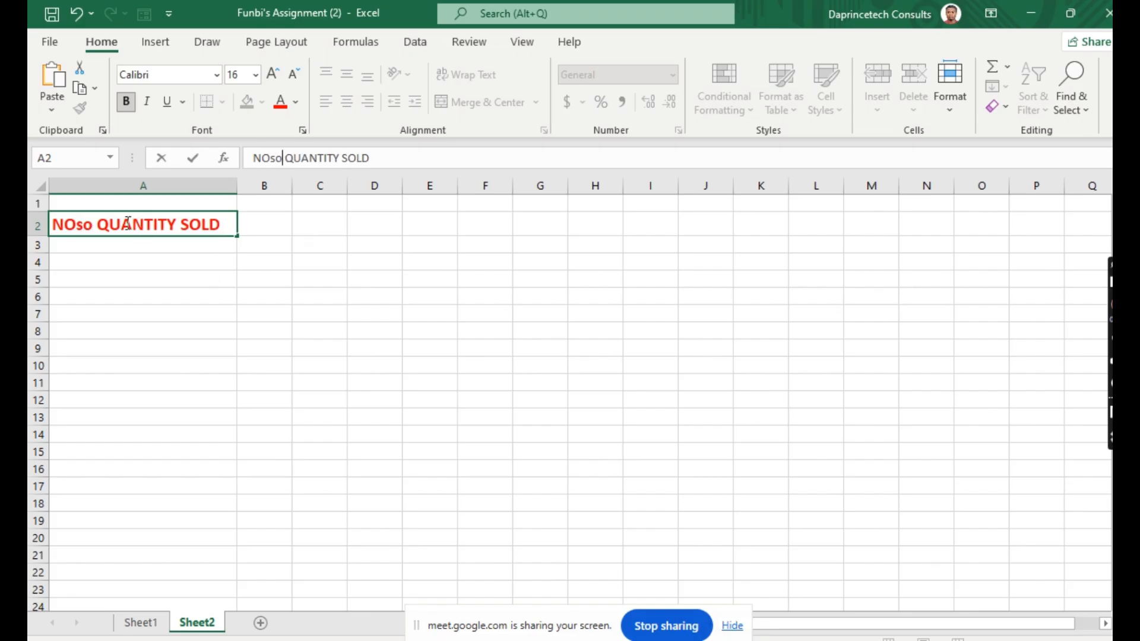
key("BackSpace")
key("BackSpace")
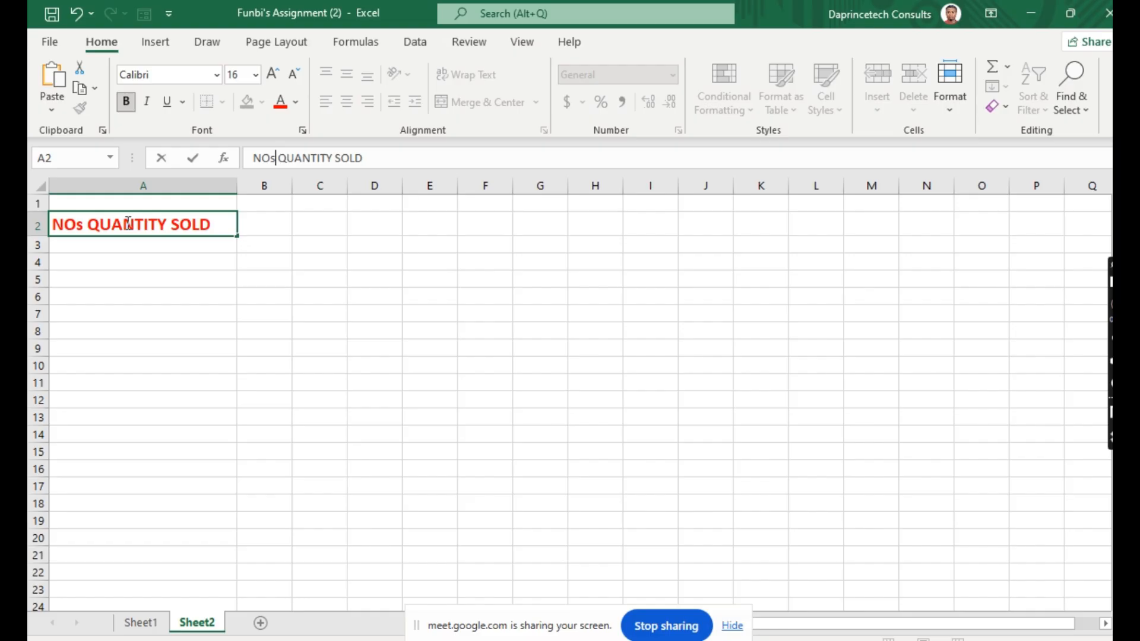
type("of")
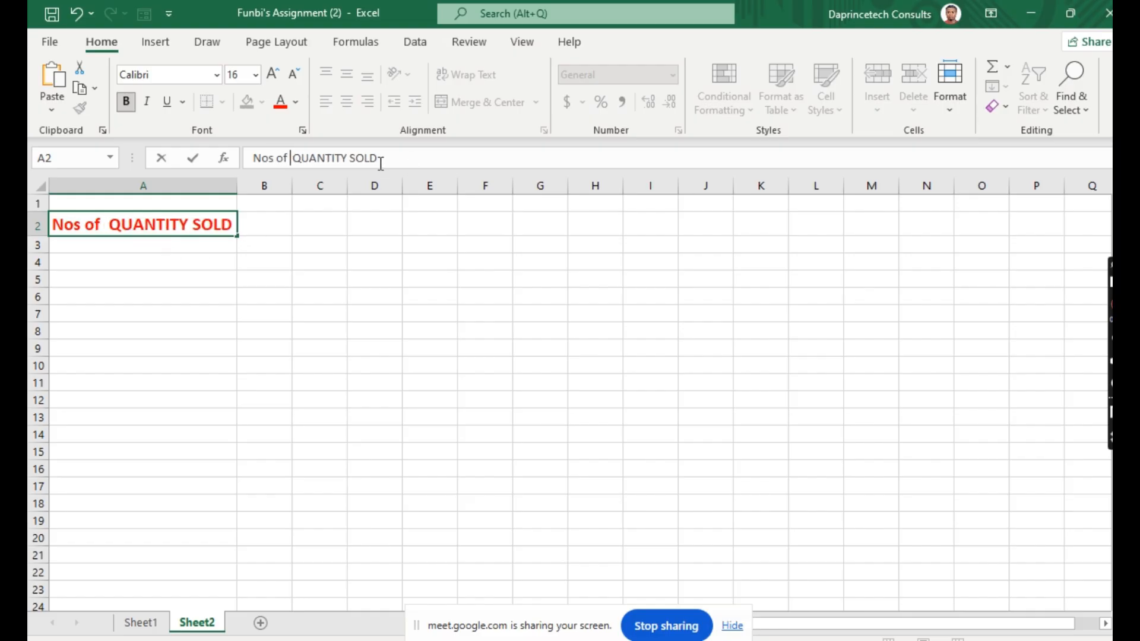
Replace QUANTITY SOLD in the A2 heading with "Goods Sold".
left_click_drag(380, 163, 295, 162)
type("G")
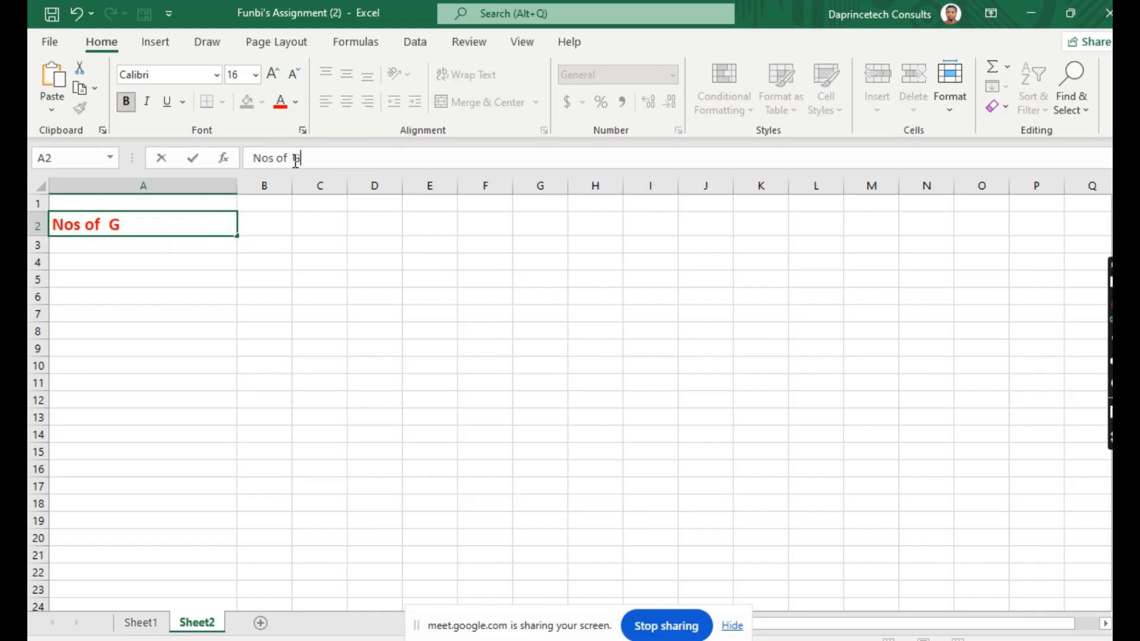
type("oods Sold")
key("Return")
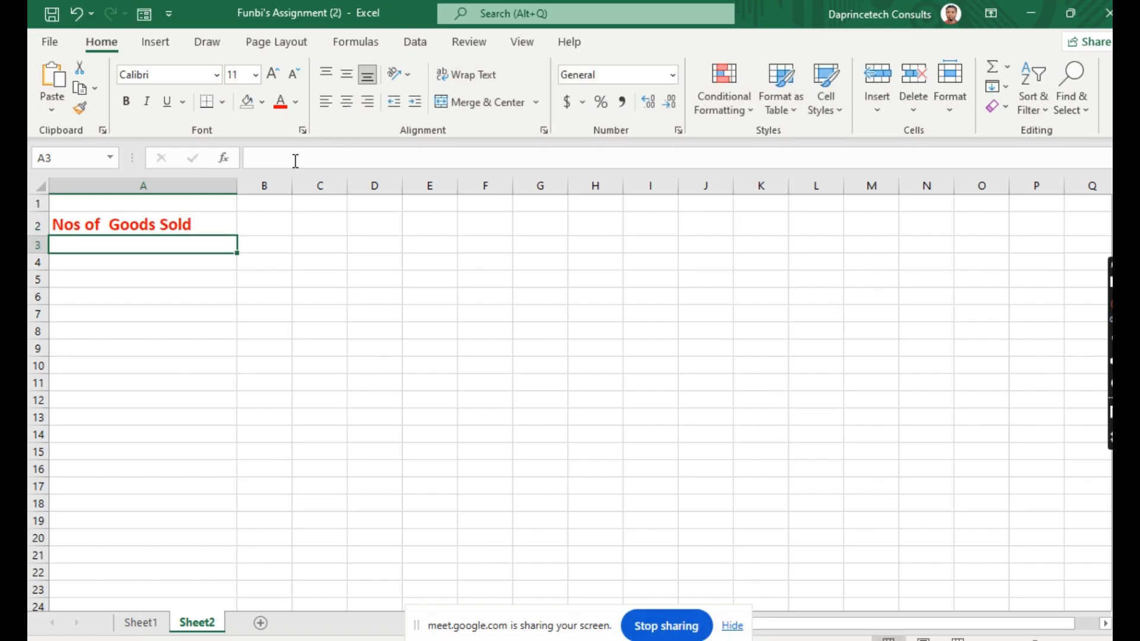
Total the Quantity Sold values in Sheet1 cells F2:F41 with a SUM formula in Sheet2 cell B2.
left_click(261, 224)
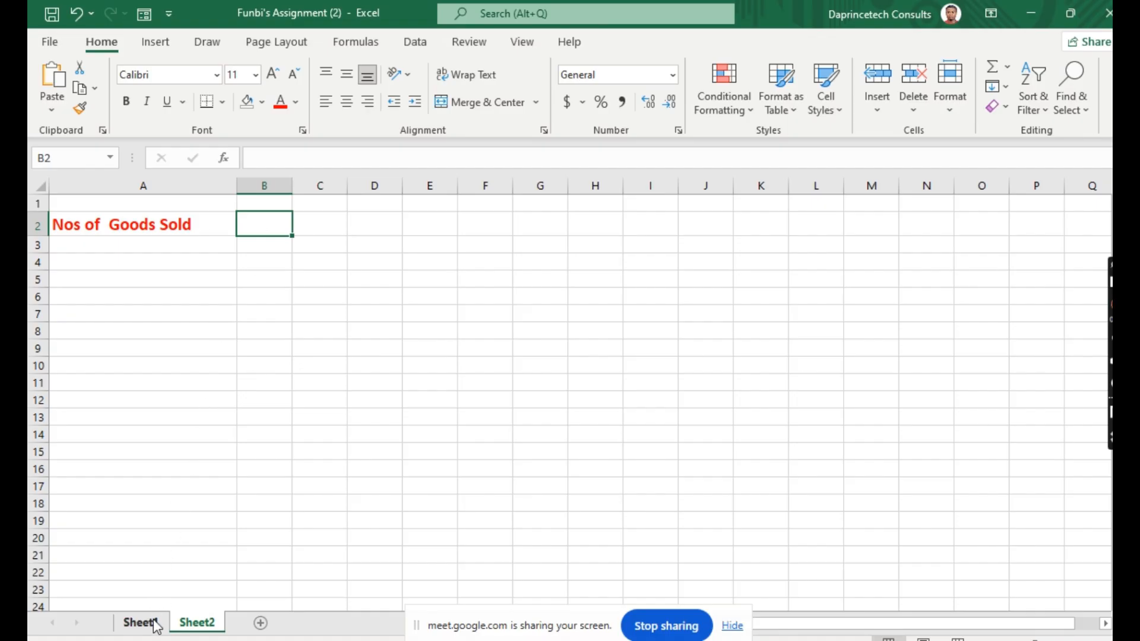
type("=sun")
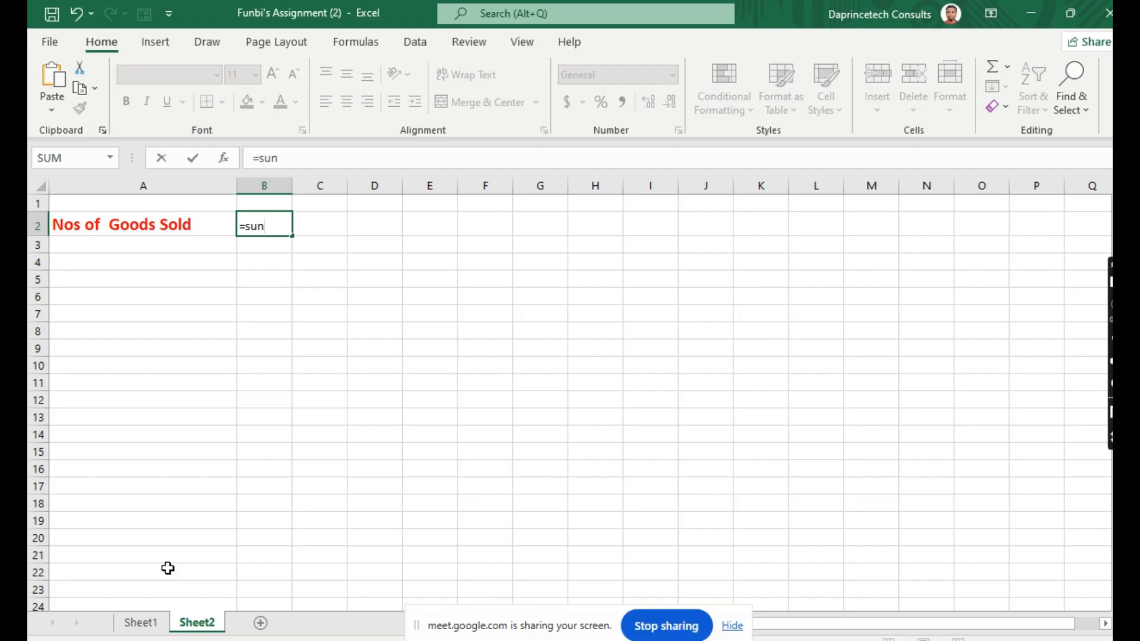
key("BackSpace")
type("m")
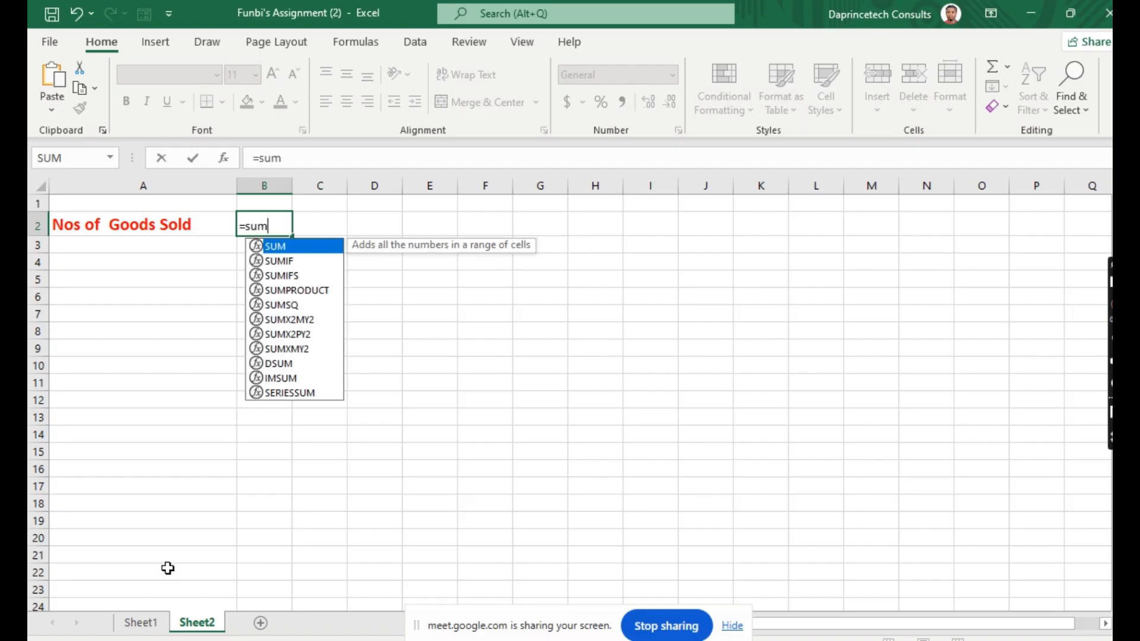
type("(")
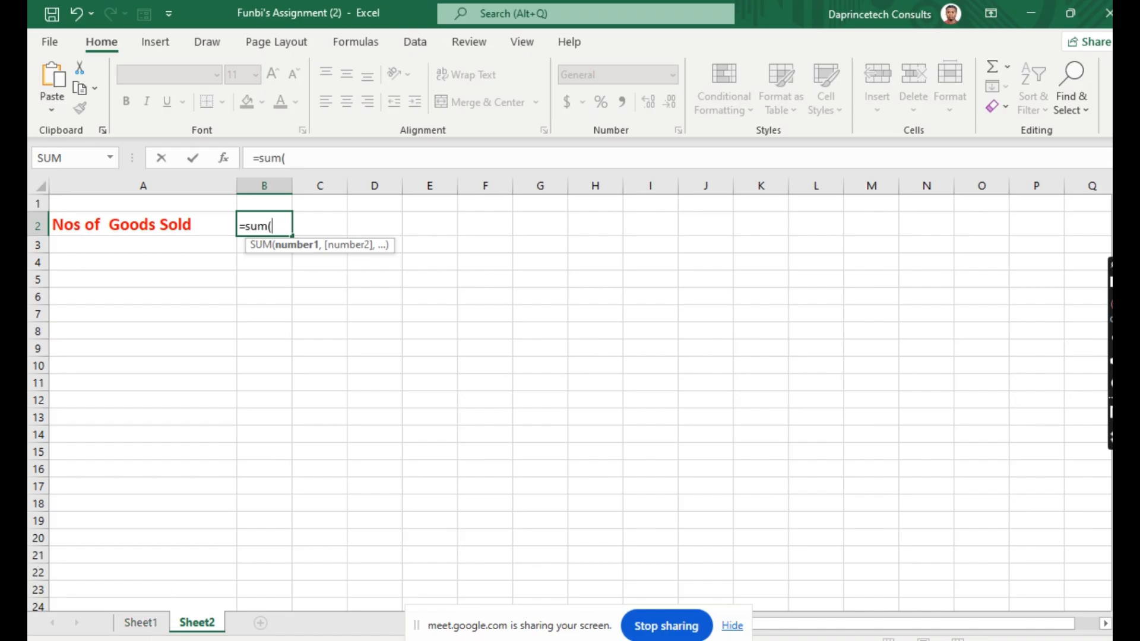
left_click(143, 623)
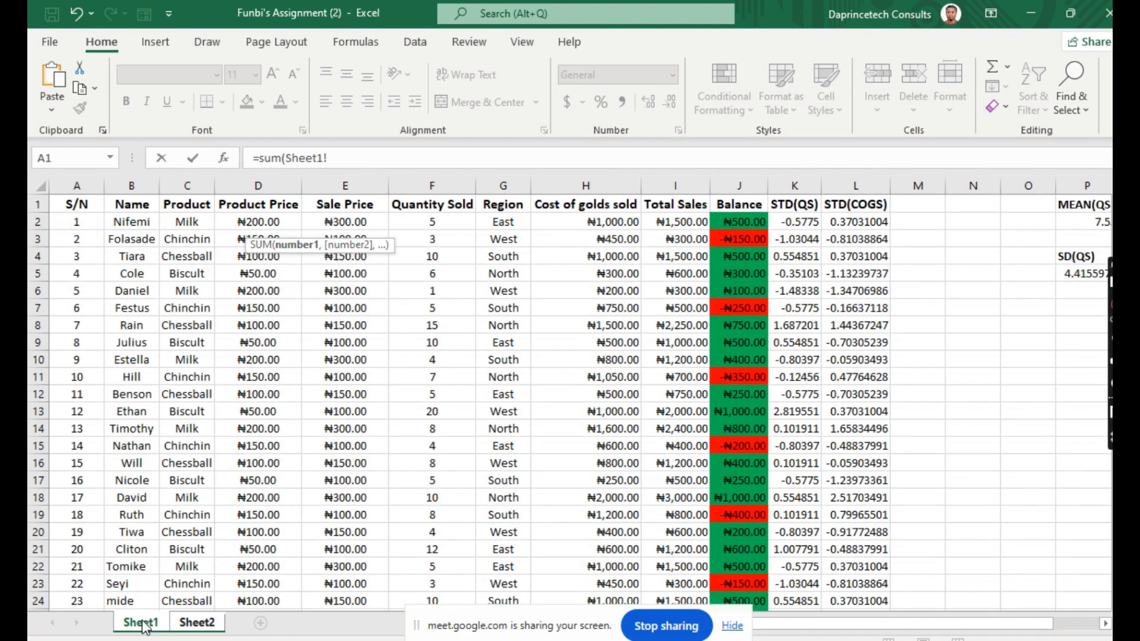
left_click(434, 222)
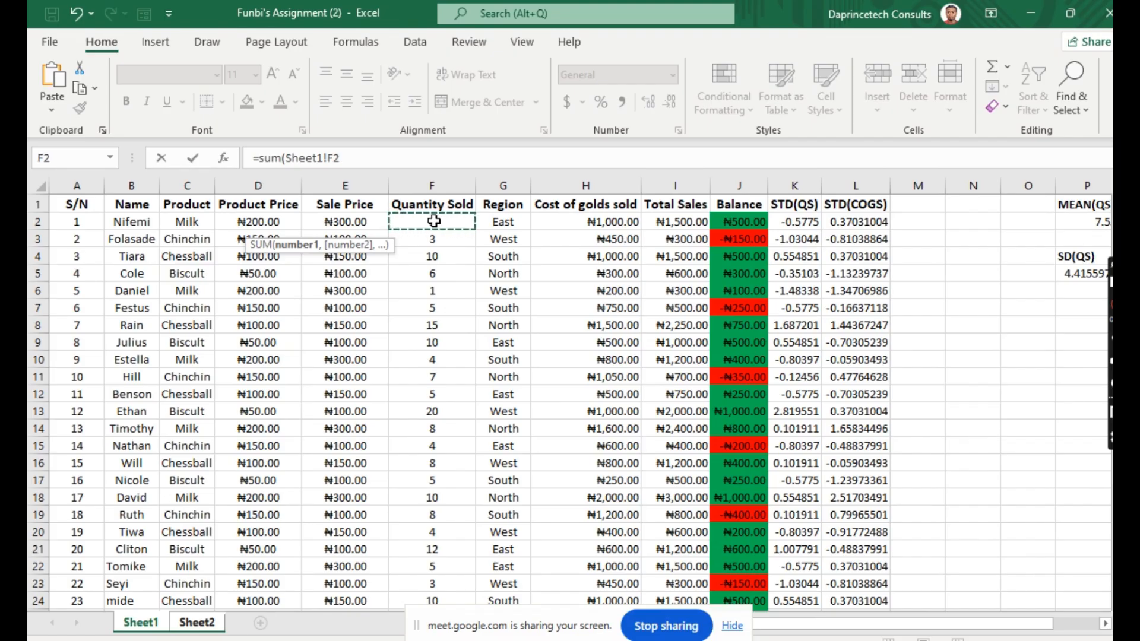
left_click_drag(434, 222, 438, 545)
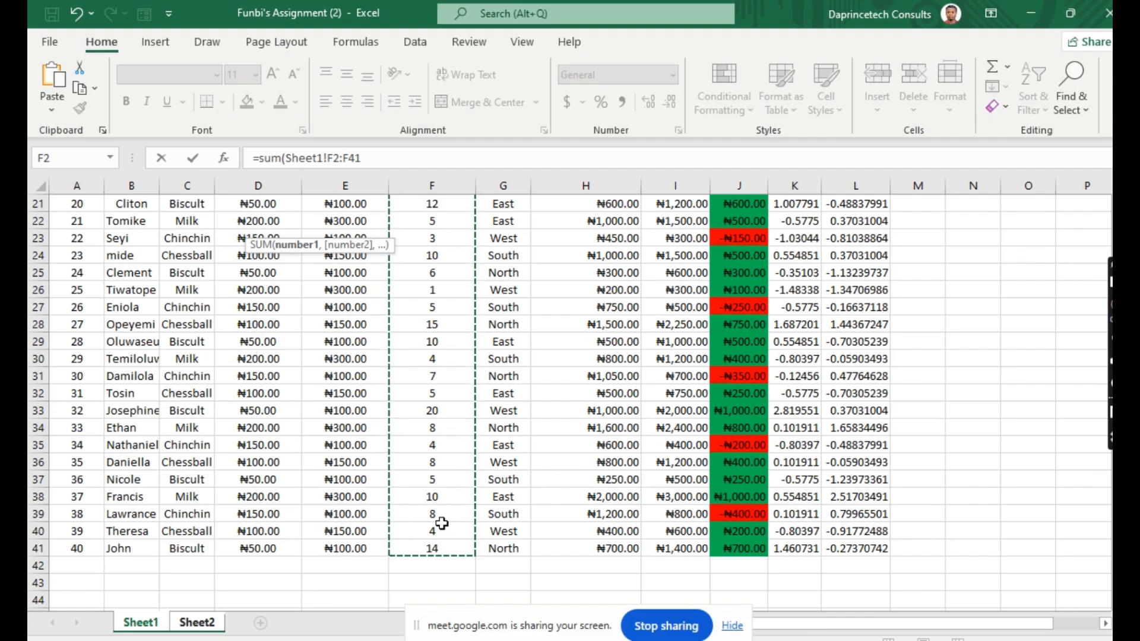
key("Return")
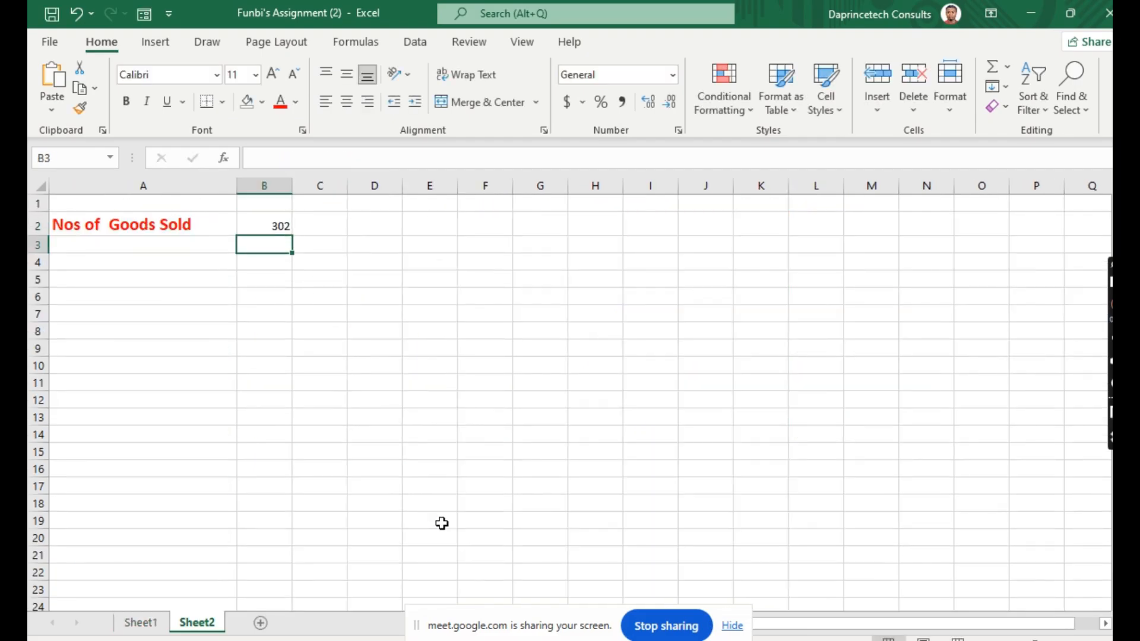
Clear the SUM formula from cell B2 on Sheet2.
left_click(268, 224)
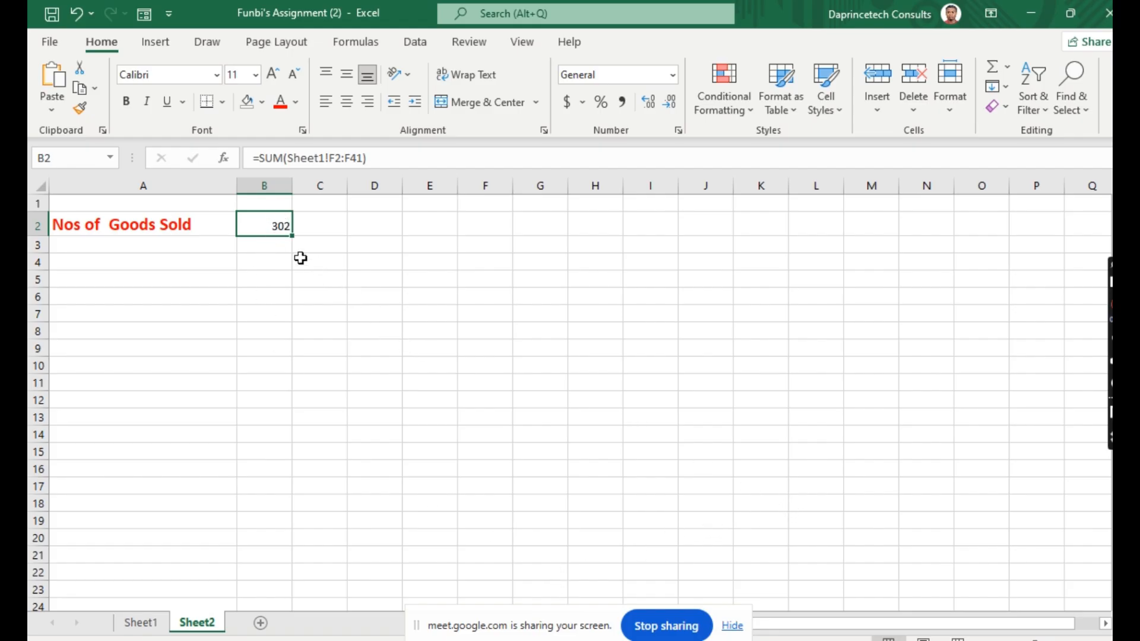
left_click_drag(275, 234, 273, 313)
left_click(256, 225)
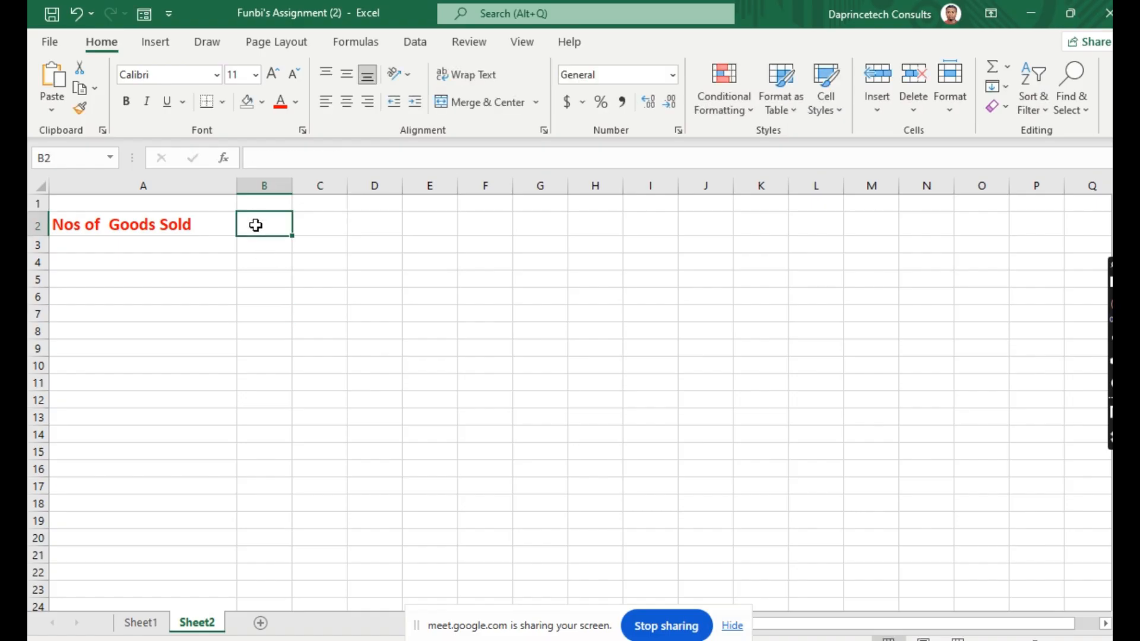
Add "Total" to the start of the A2 heading and shorten "Nos" to "No", so it reads Total No of Goods Sold.
left_click(166, 222)
left_click(254, 157)
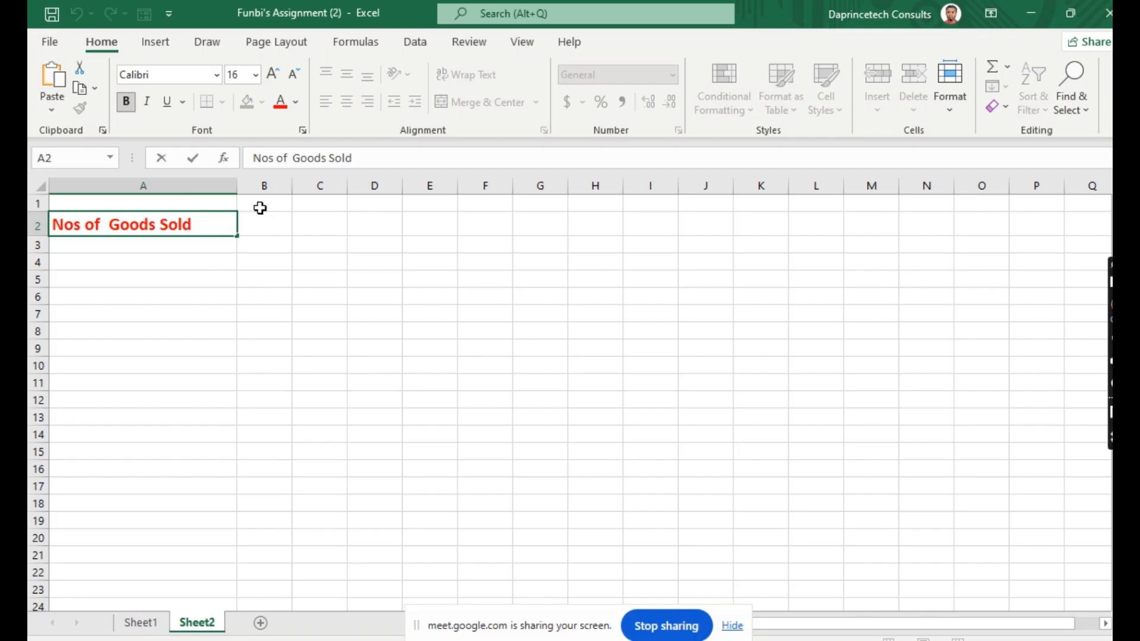
type("Total")
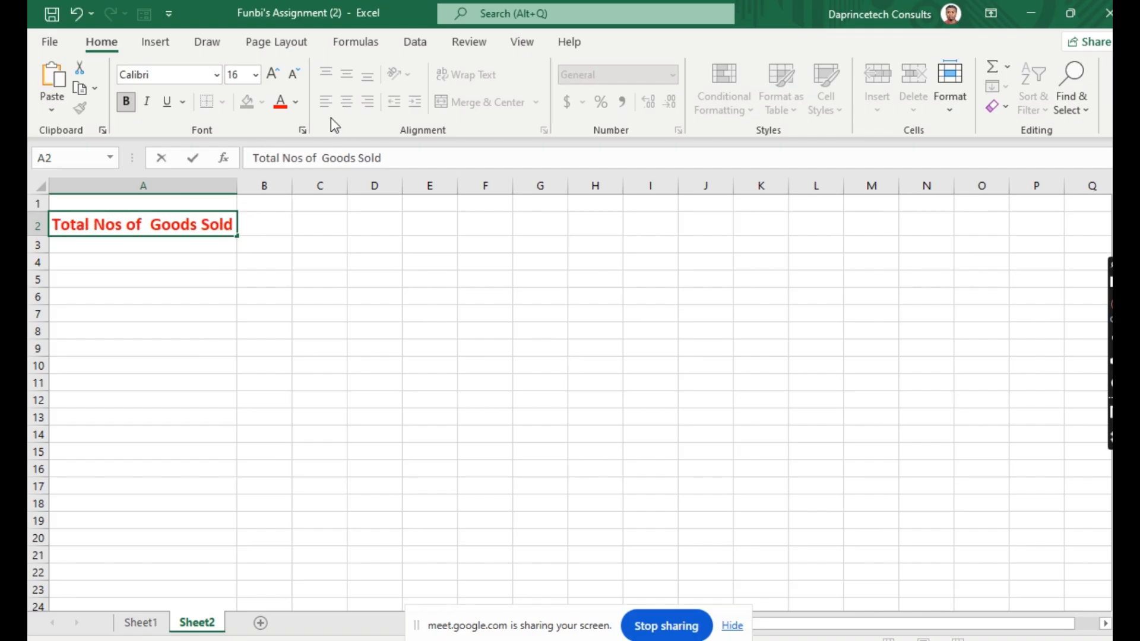
left_click(304, 157)
key("BackSpace")
key("Return")
left_click(194, 209)
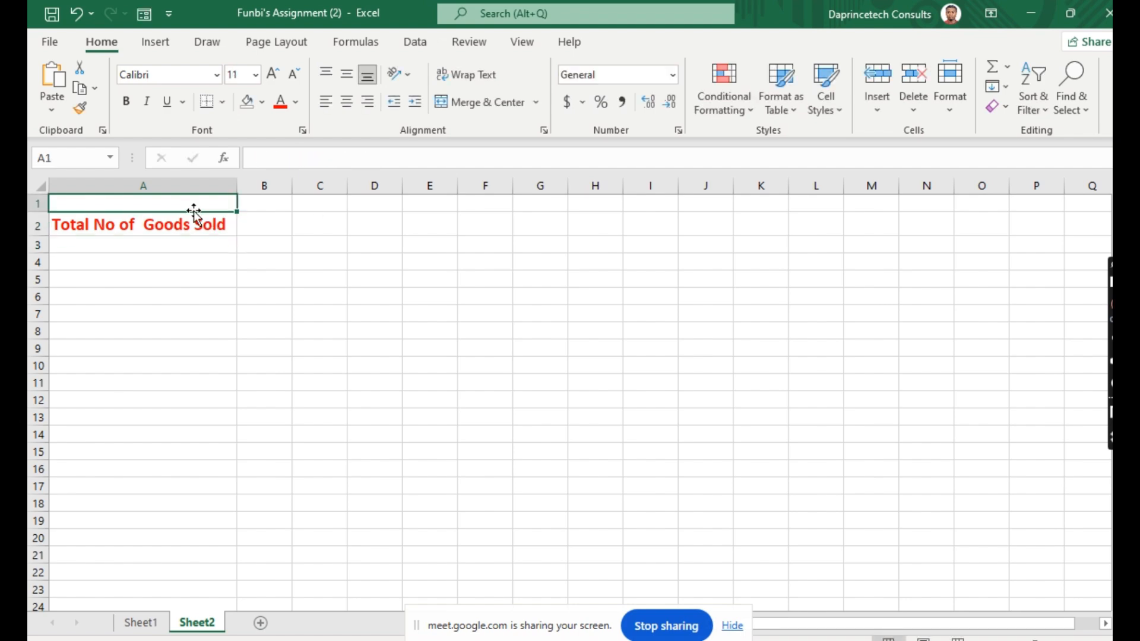
left_click(204, 221)
left_click(280, 221)
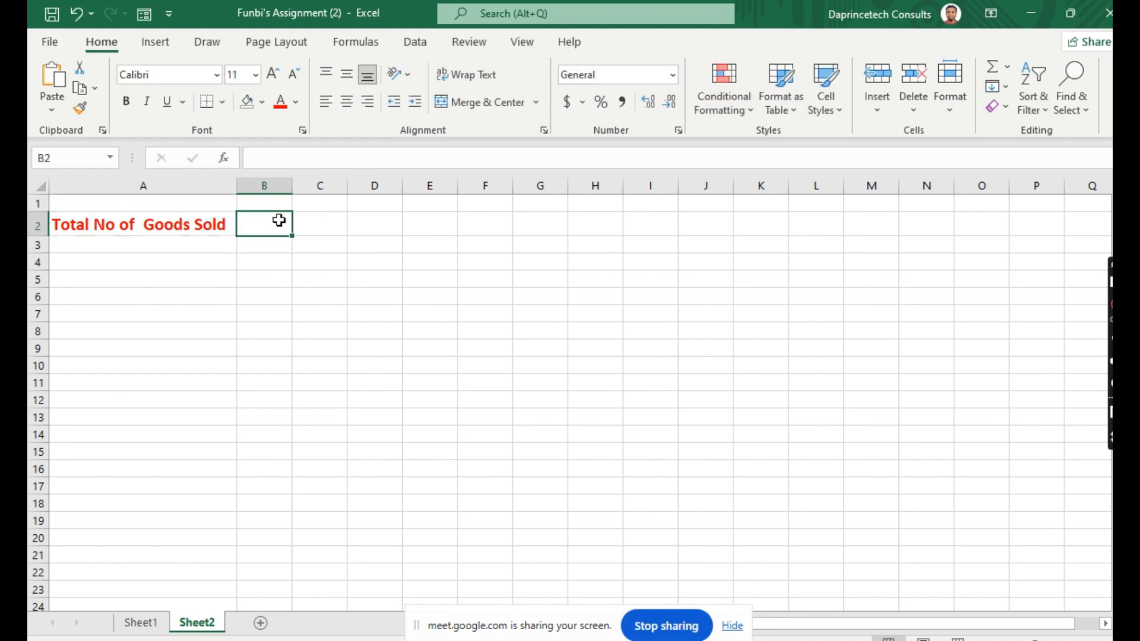
Examine the sales records in the last rows of the Sheet1 table, returning to cell B2 on Sheet2.
left_click(153, 630)
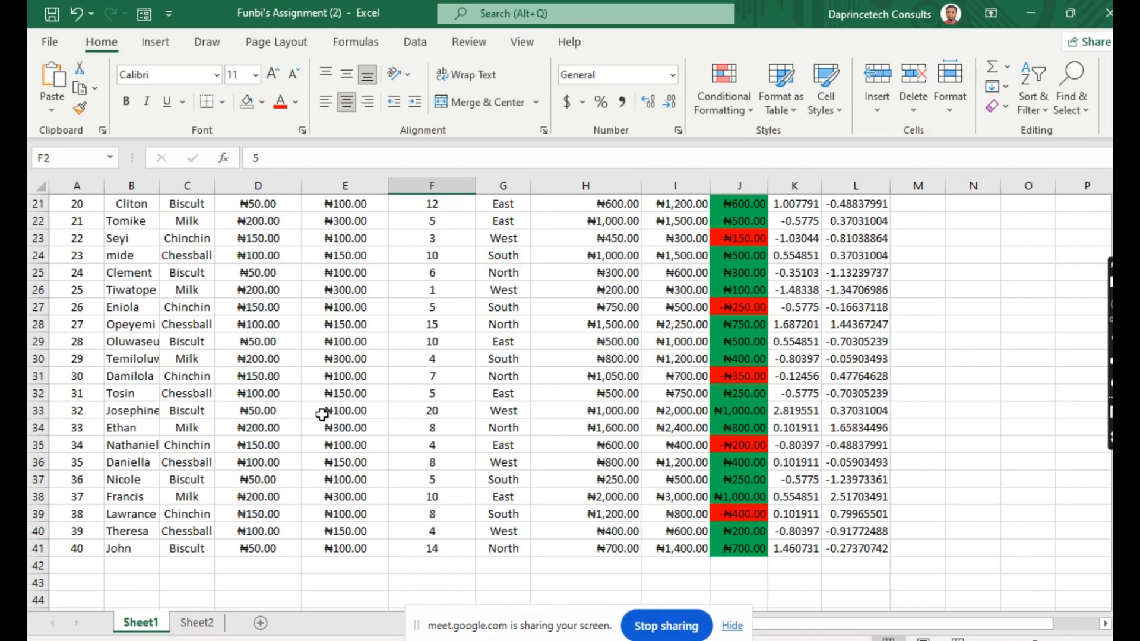
left_click(331, 356)
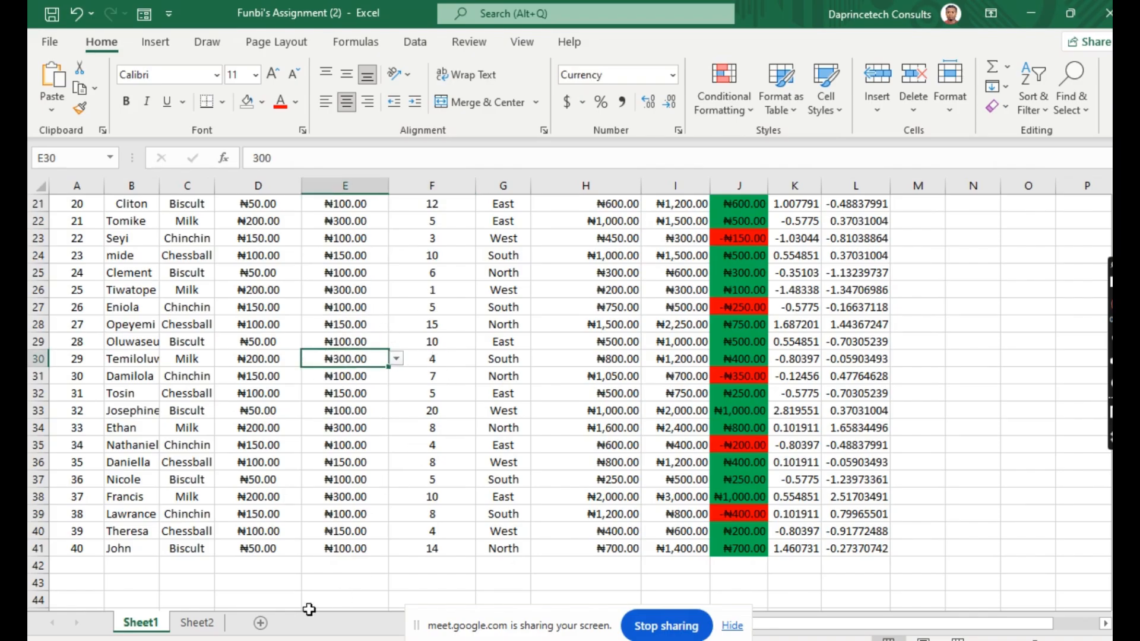
left_click(199, 623)
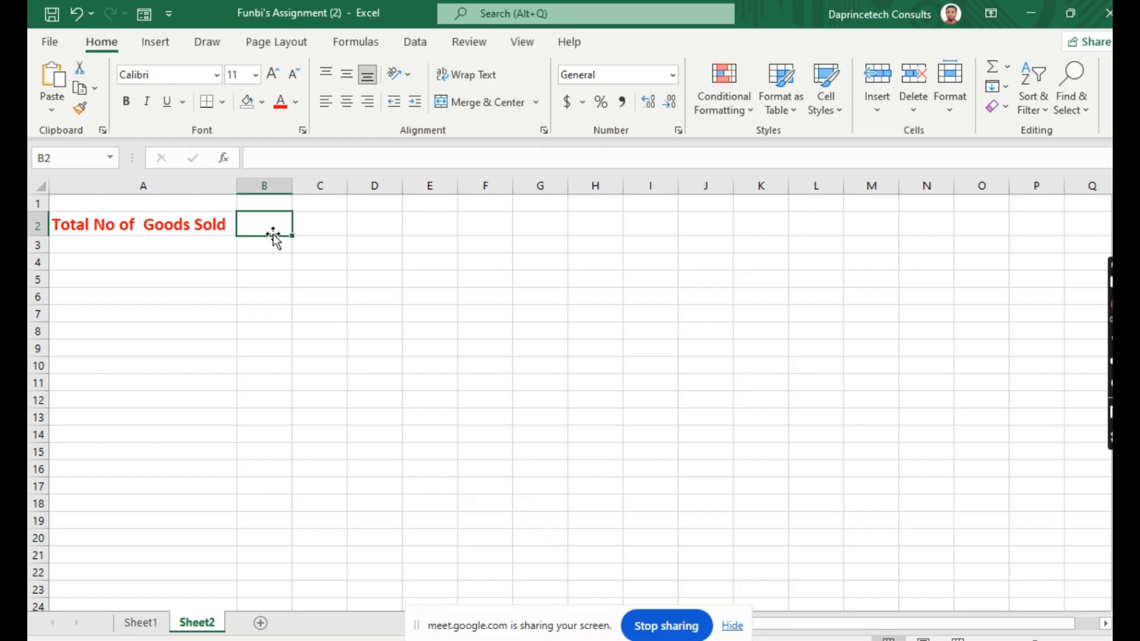
type("=")
key("BackSpace")
left_click(238, 298)
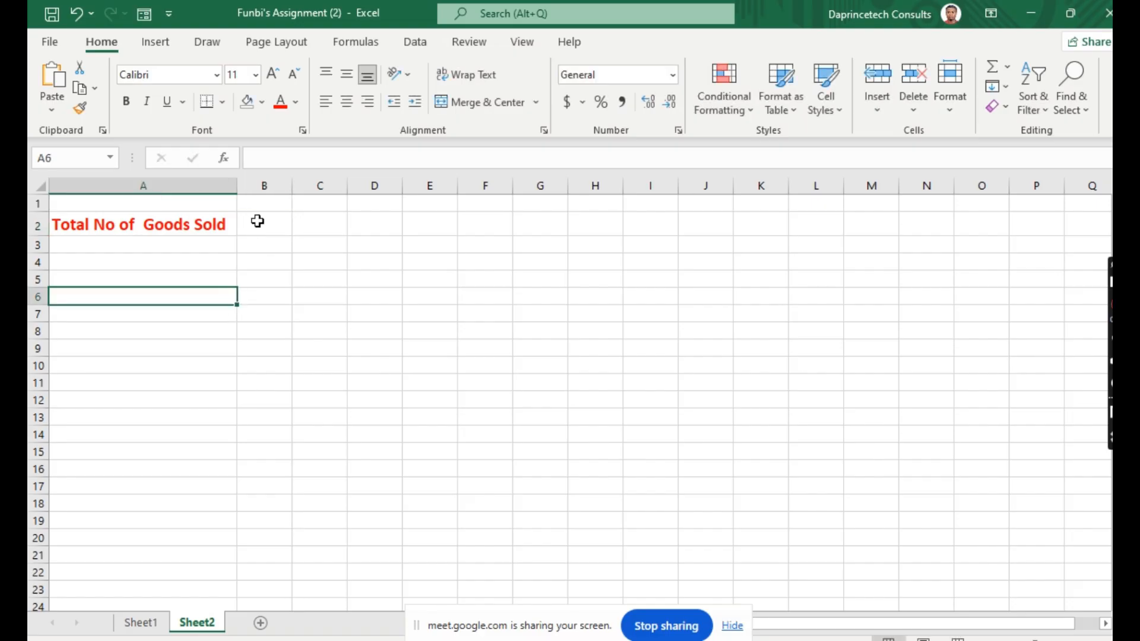
left_click(257, 224)
left_click(153, 620)
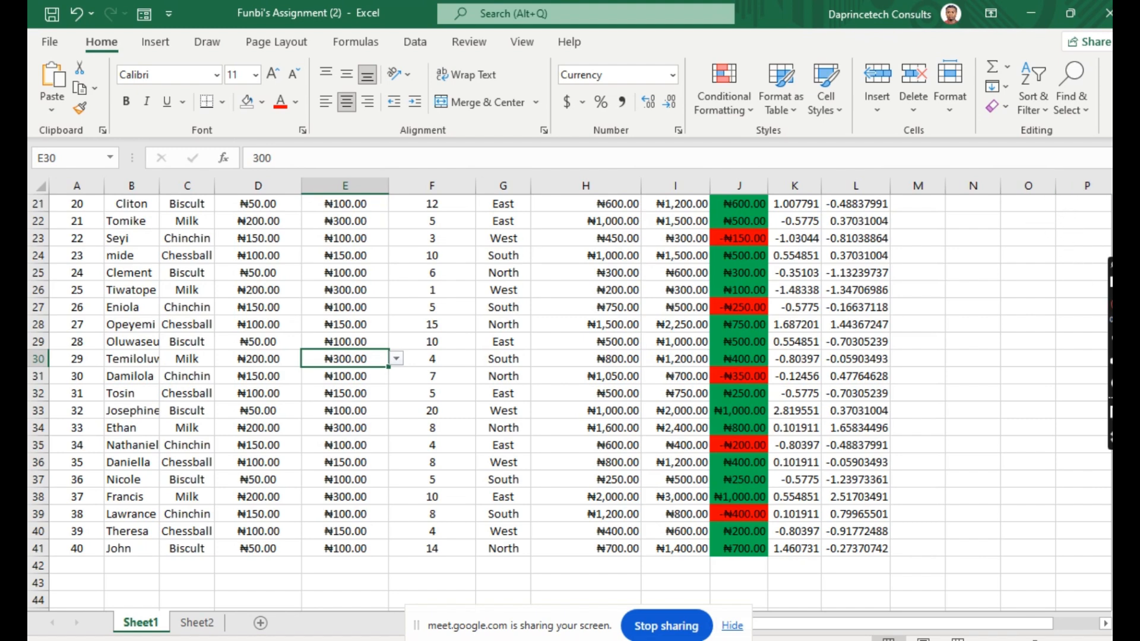
left_click(197, 622)
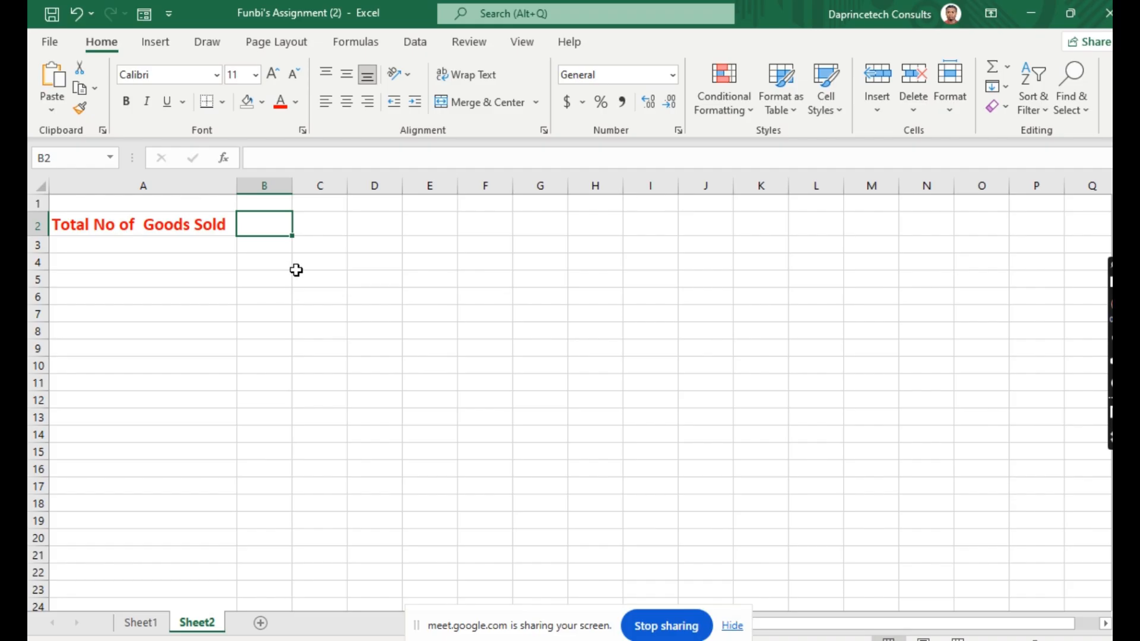
type("=")
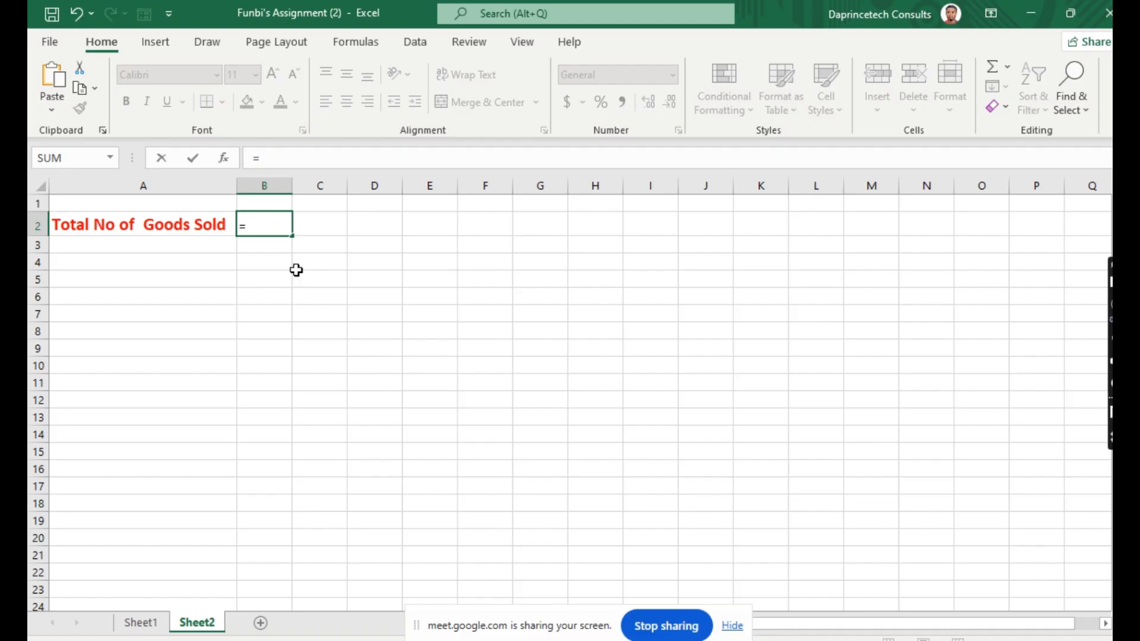
type("sum")
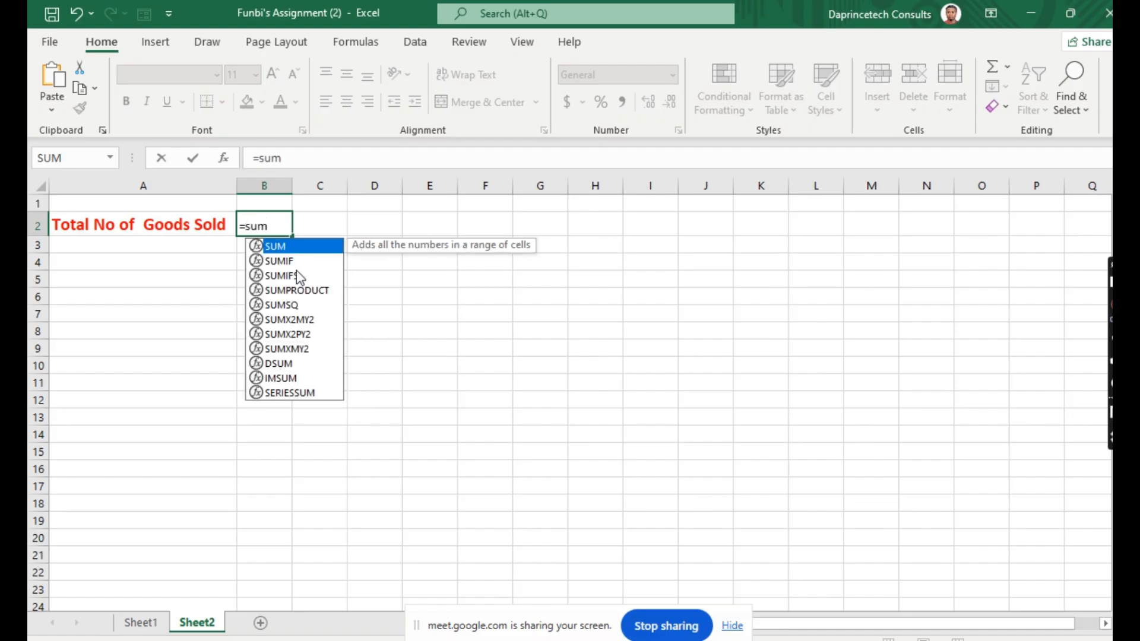
key("BackSpace")
key("BackSpace")
key("BackSpace")
key("Escape")
left_click(295, 267)
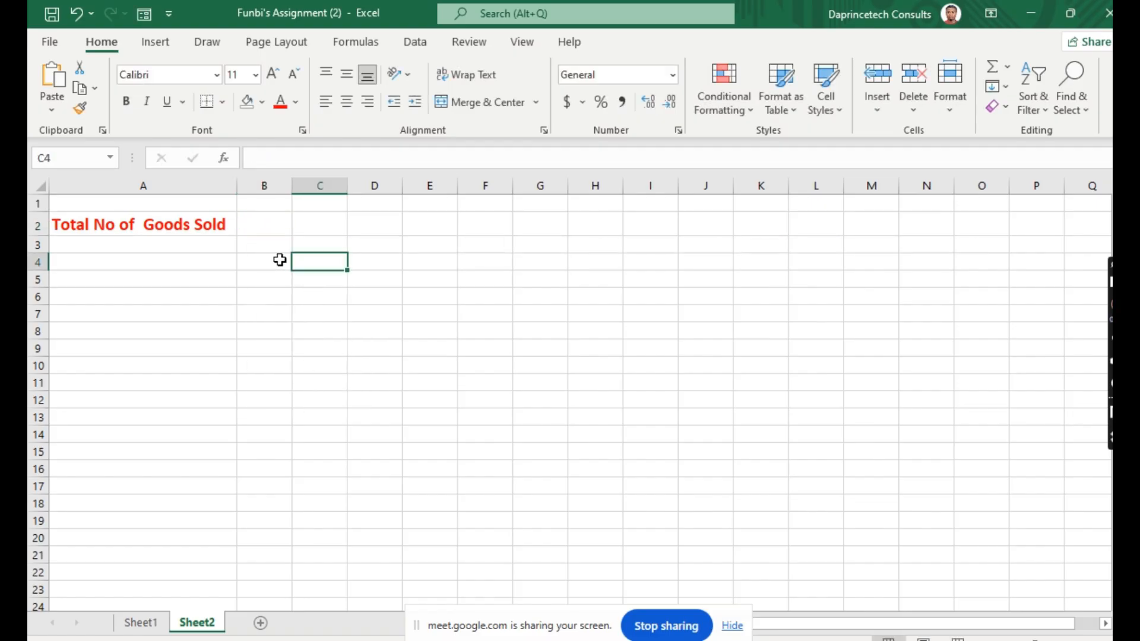
Total Quantity Sold in Sheet2 cell B2 with a SUM formula, picking Sheet1 cell F2 as the range start and writing F41 as its end.
left_click(265, 228)
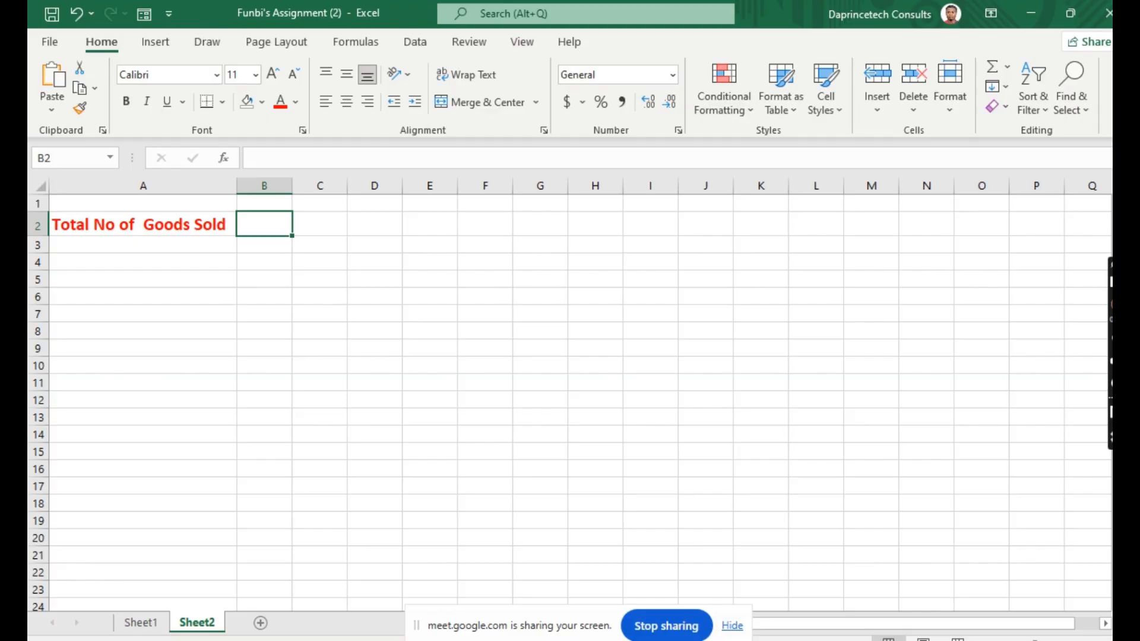
left_click(1044, 640)
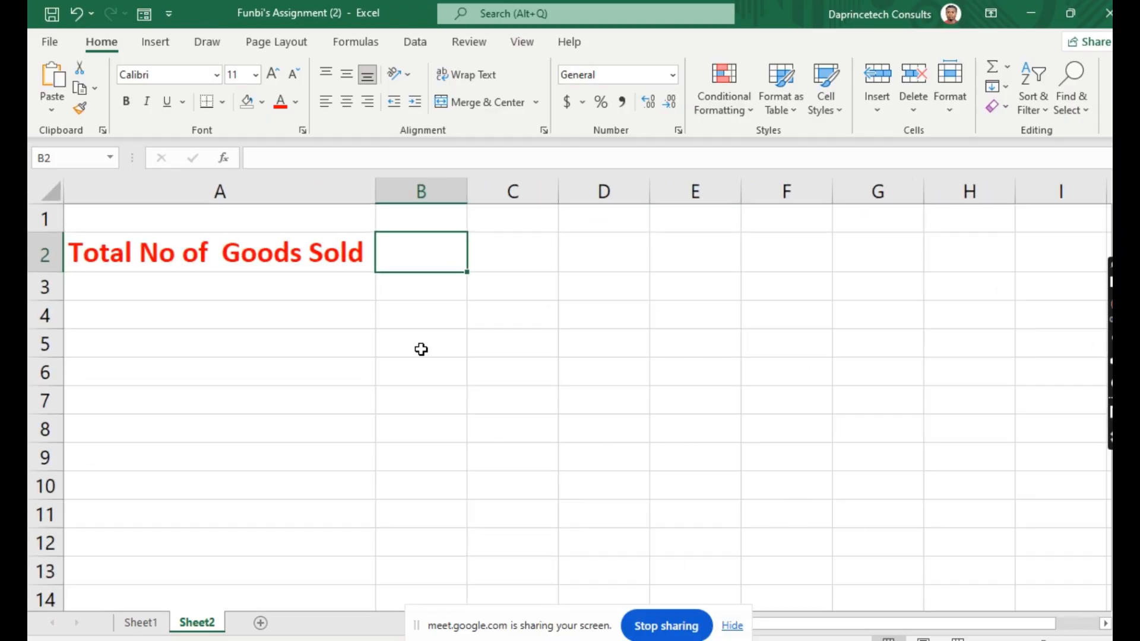
type("=su")
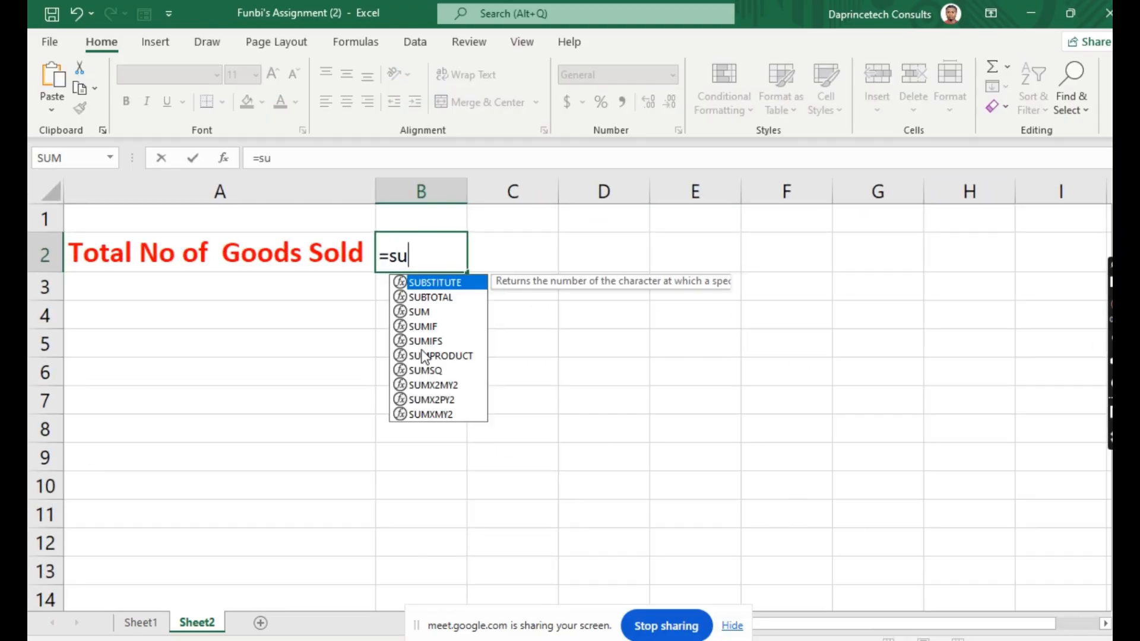
type("m(")
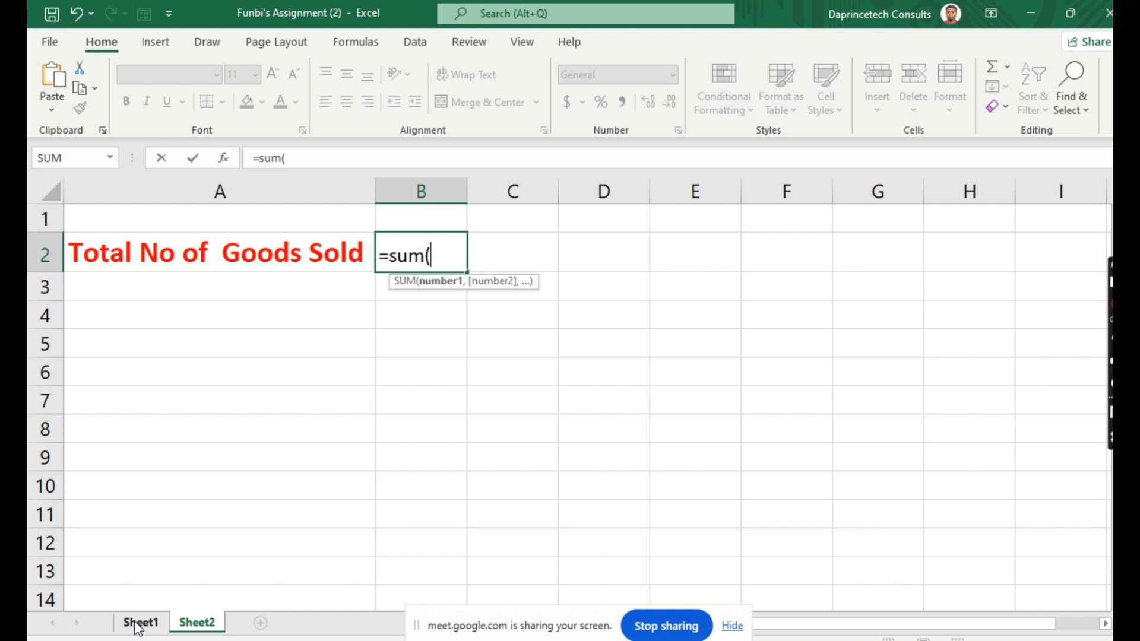
left_click(140, 624)
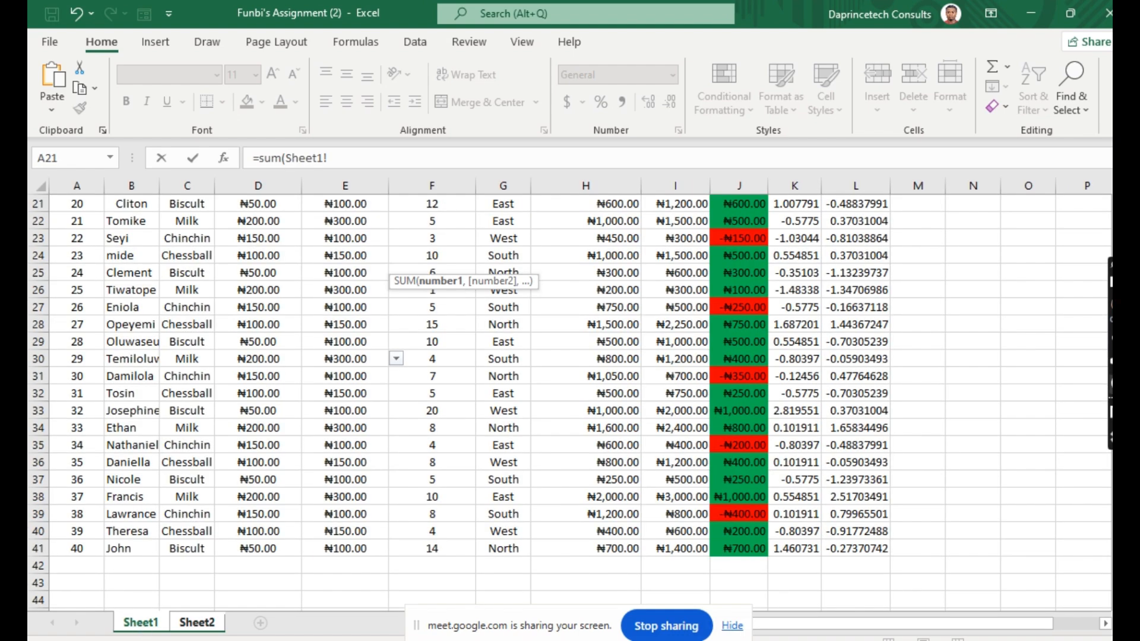
left_click_drag(1119, 487, 1119, 279)
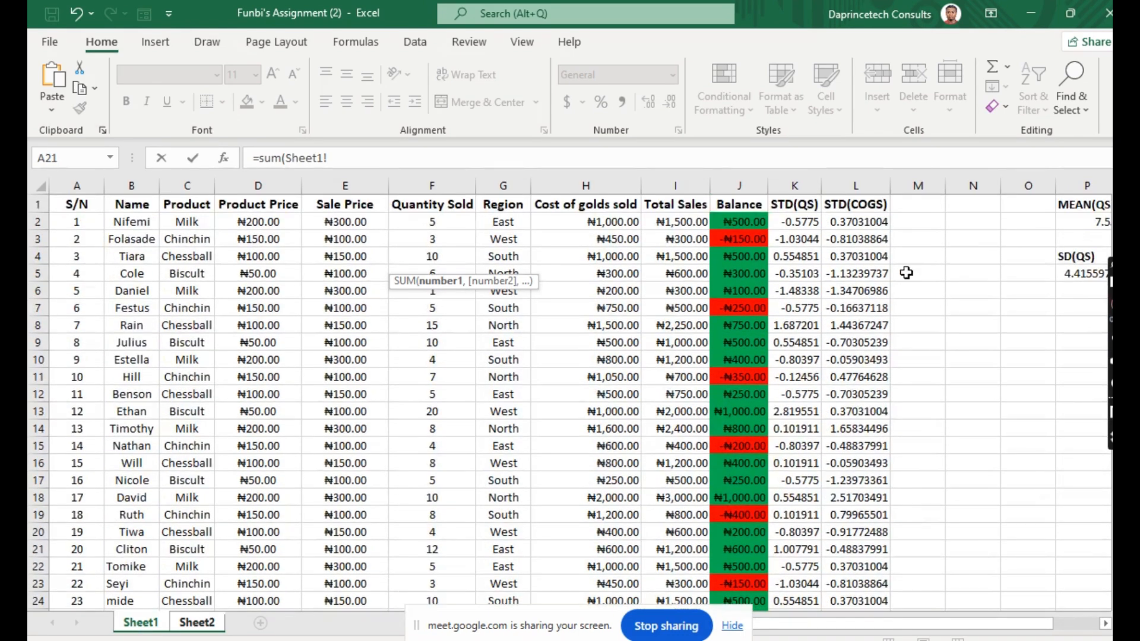
left_click(436, 224)
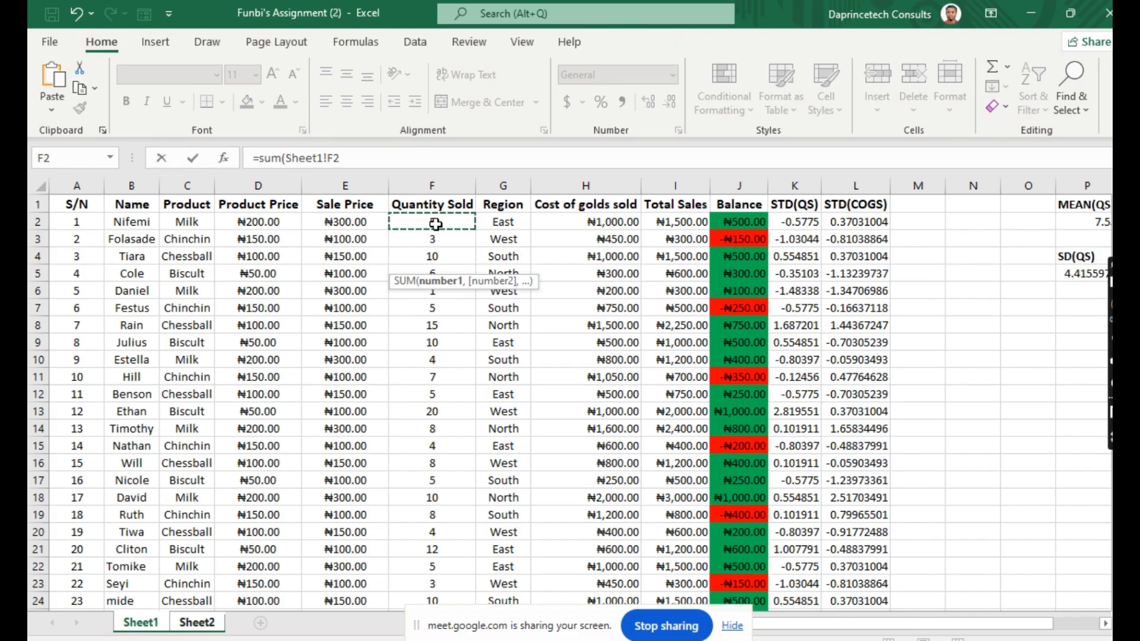
left_click(360, 159)
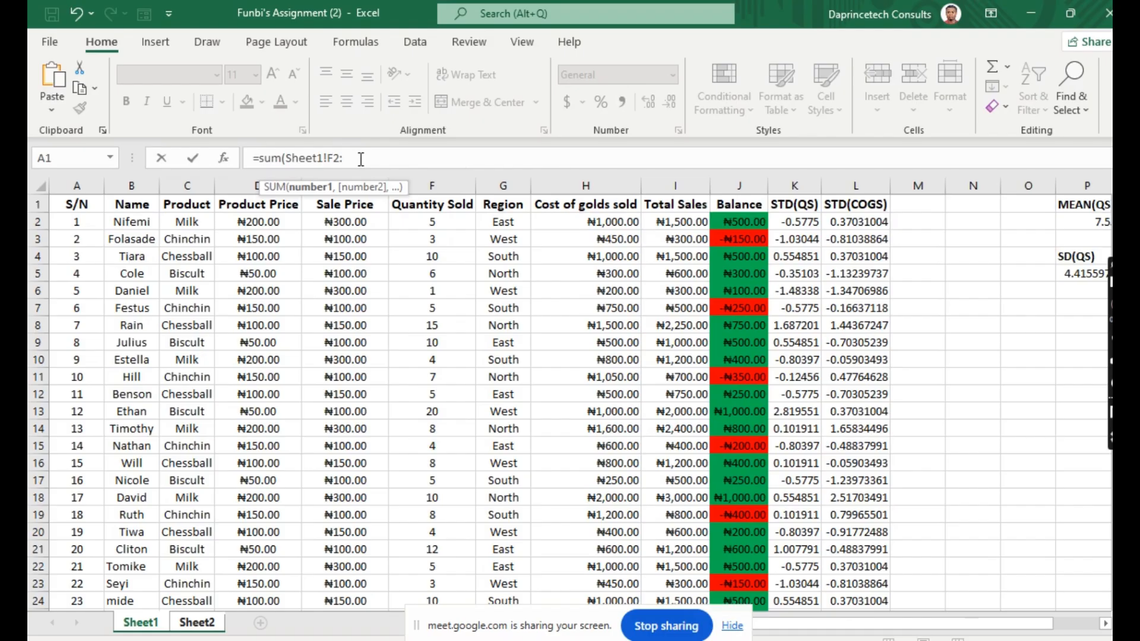
type(":f")
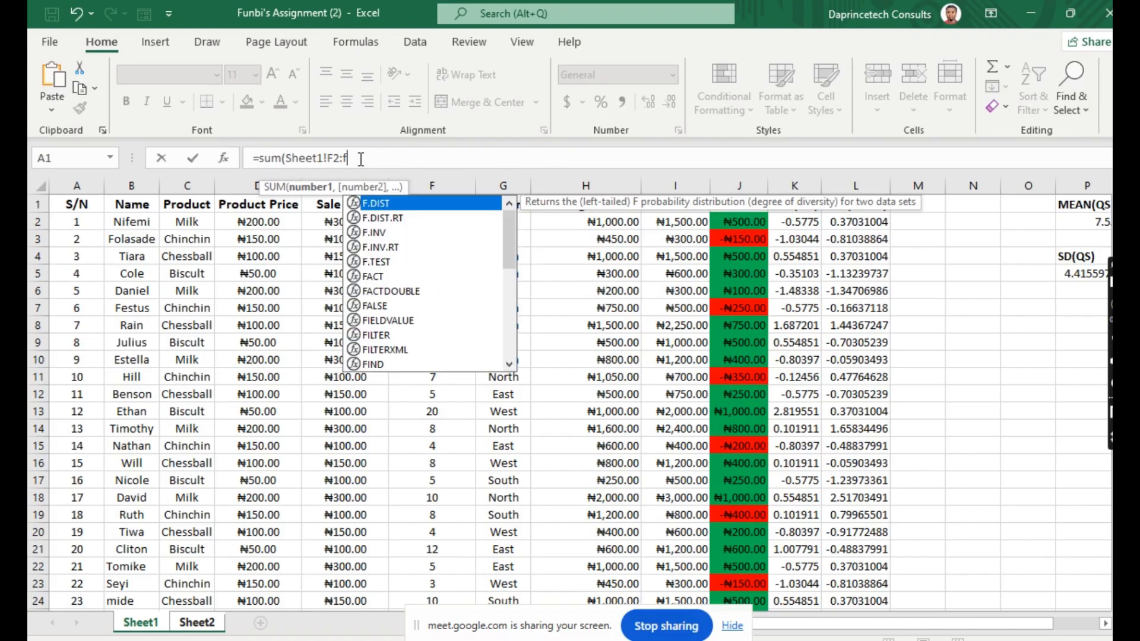
type("41")
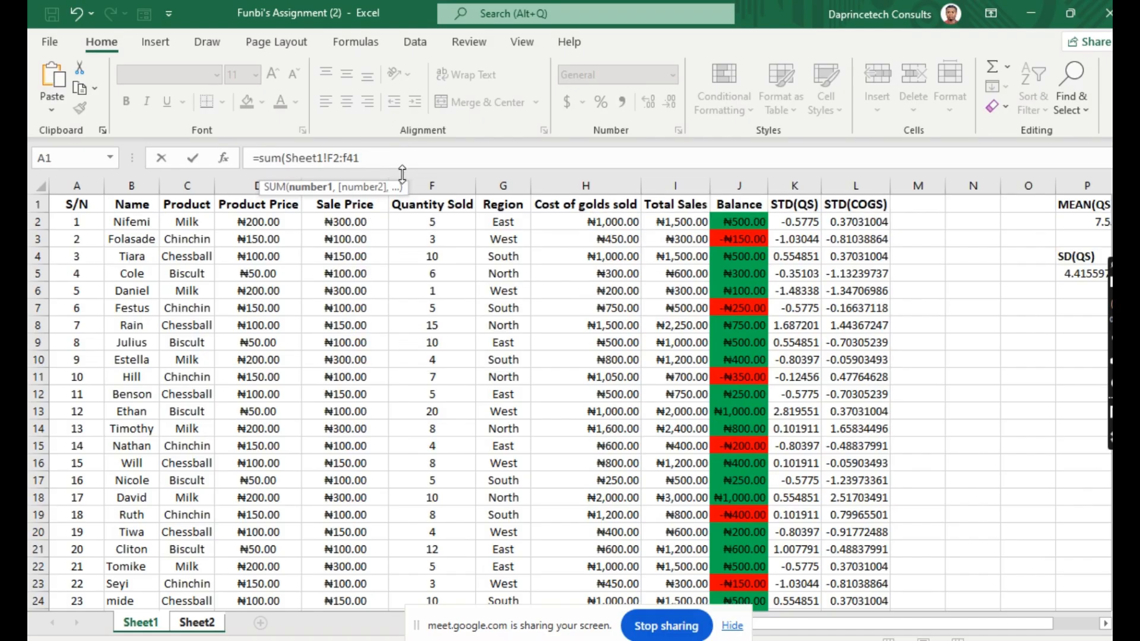
key("BackSpace")
key("BackSpace")
key("BackSpace")
type("F41)")
key("Return")
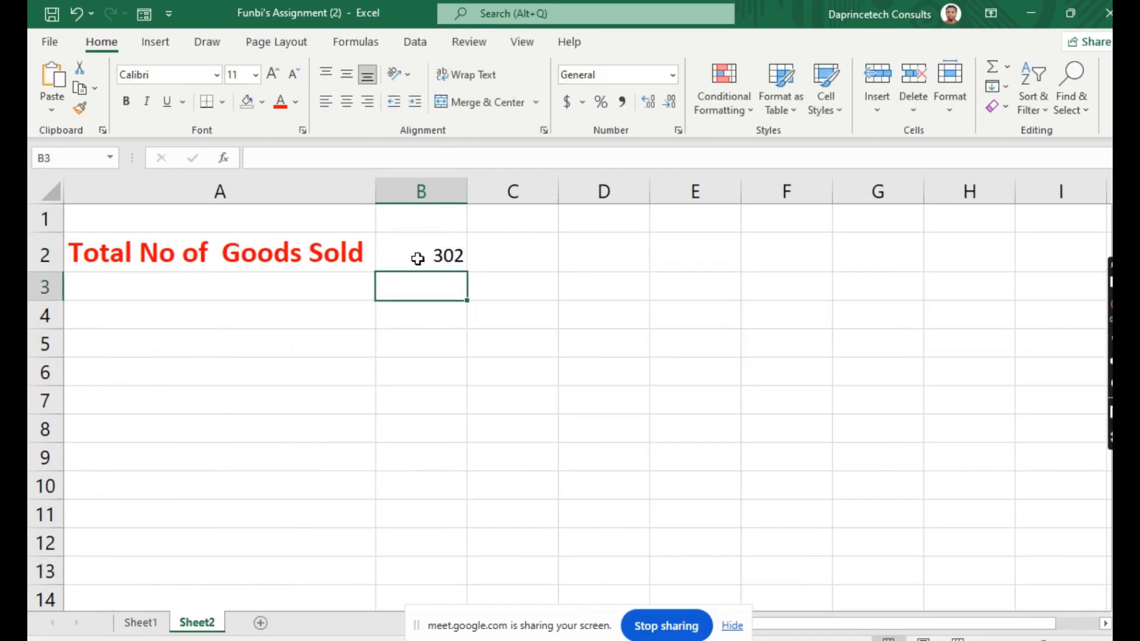
Delete the SUM formula from cell B2 on Sheet2, leaving that cell selected.
left_click(425, 244)
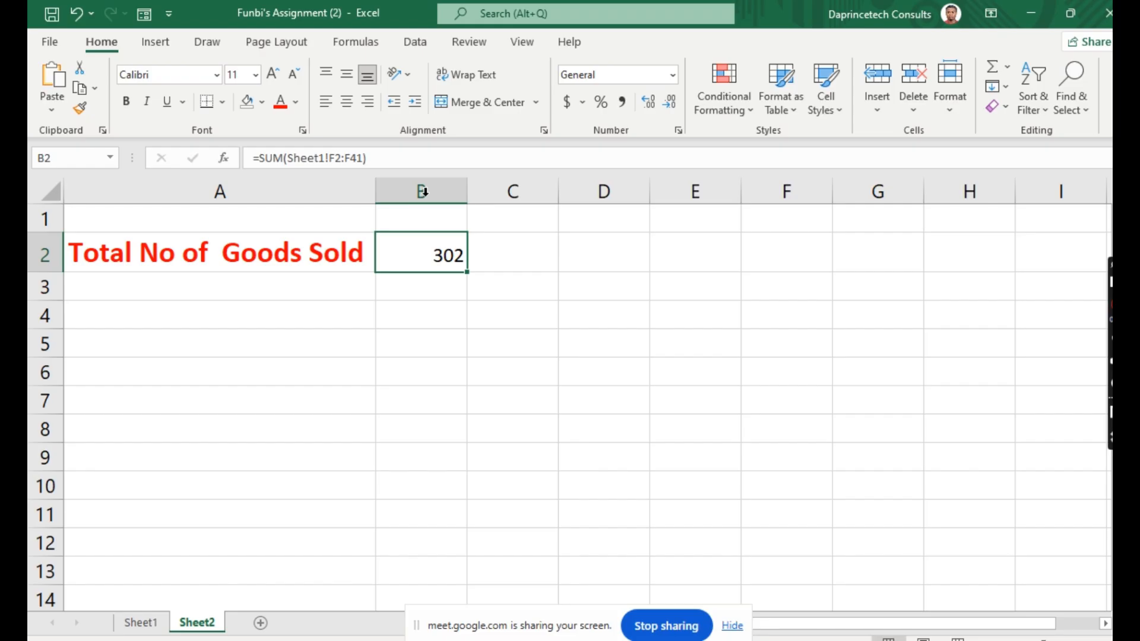
left_click_drag(380, 159, 207, 172)
key("BackSpace")
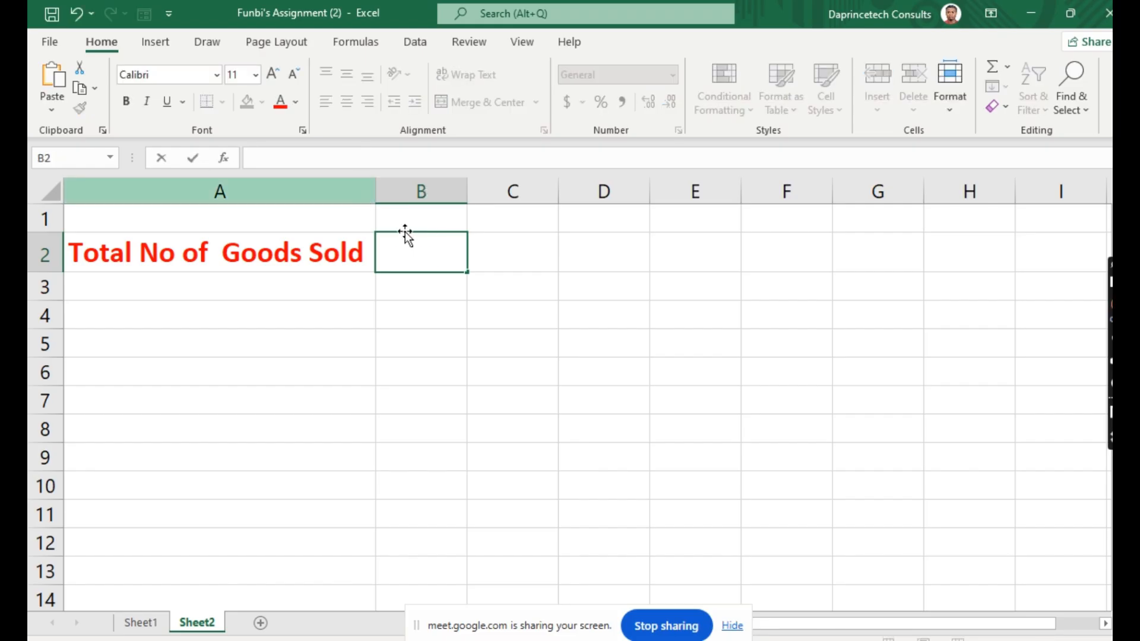
left_click(510, 371)
left_click(406, 248)
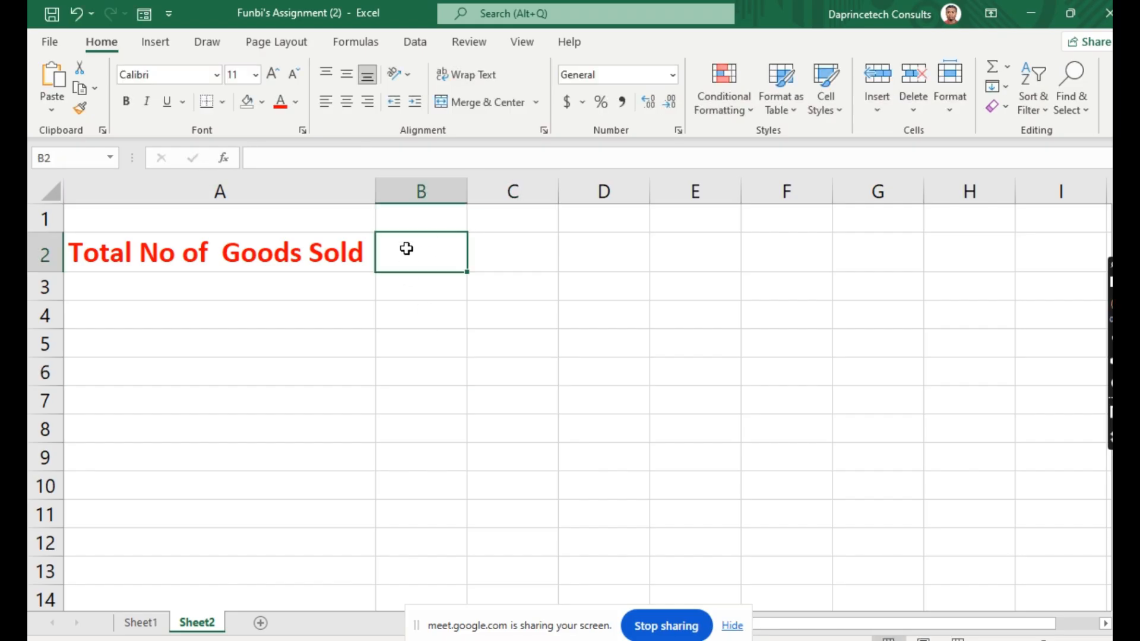
Enter a SUM formula in Sheet2 cell B2 by selecting the whole Quantity Sold range F2:F41 directly on Sheet1.
type("=SUM")
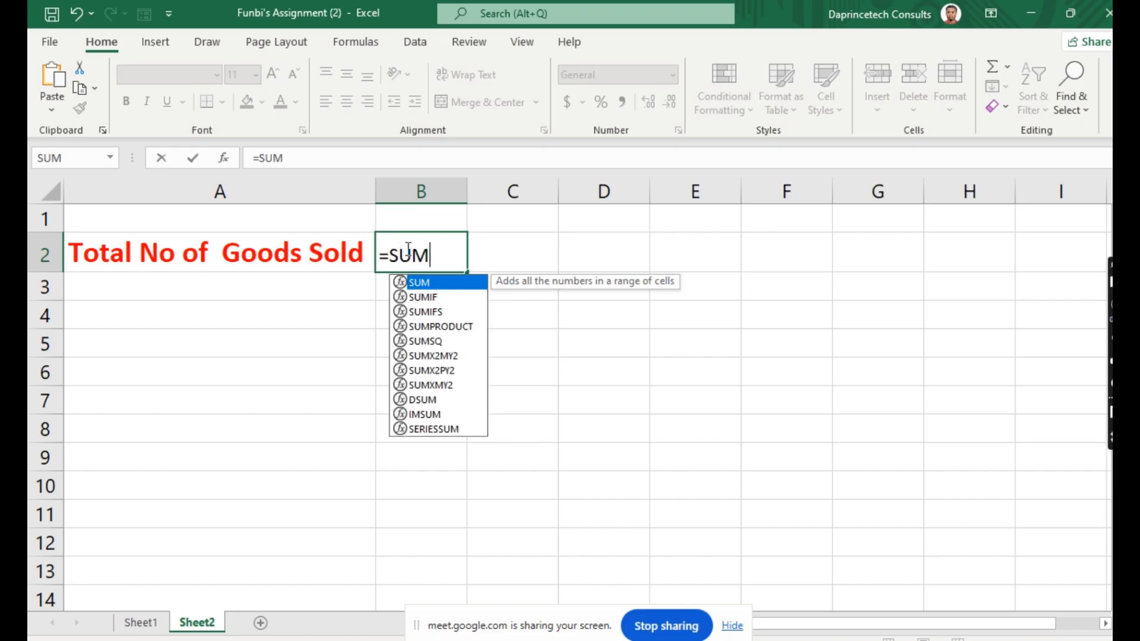
type("(")
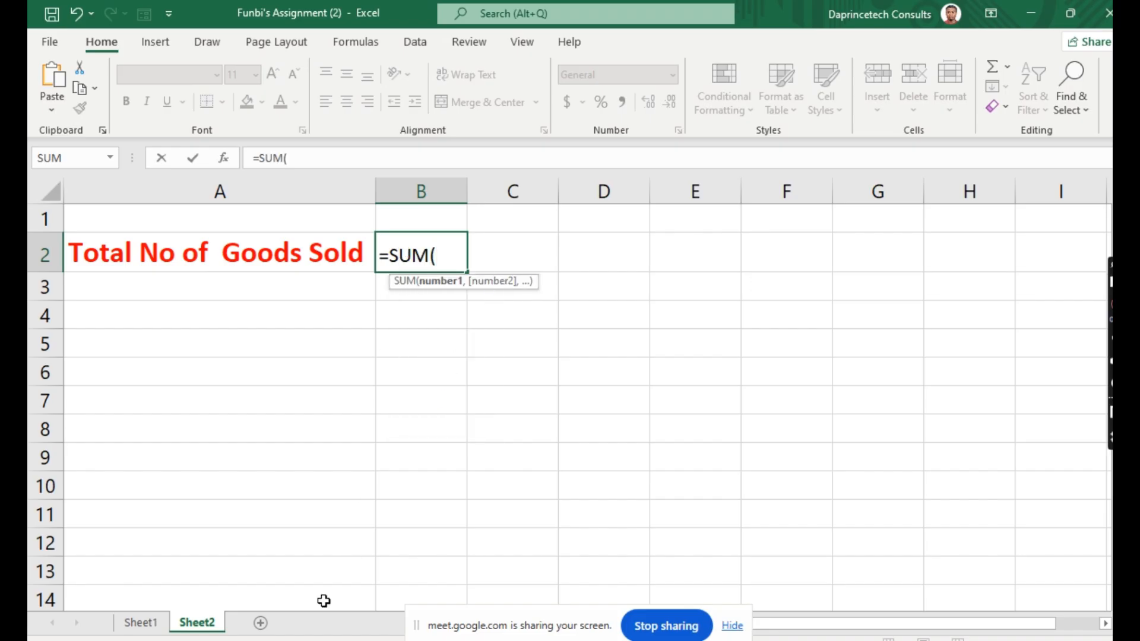
left_click(138, 623)
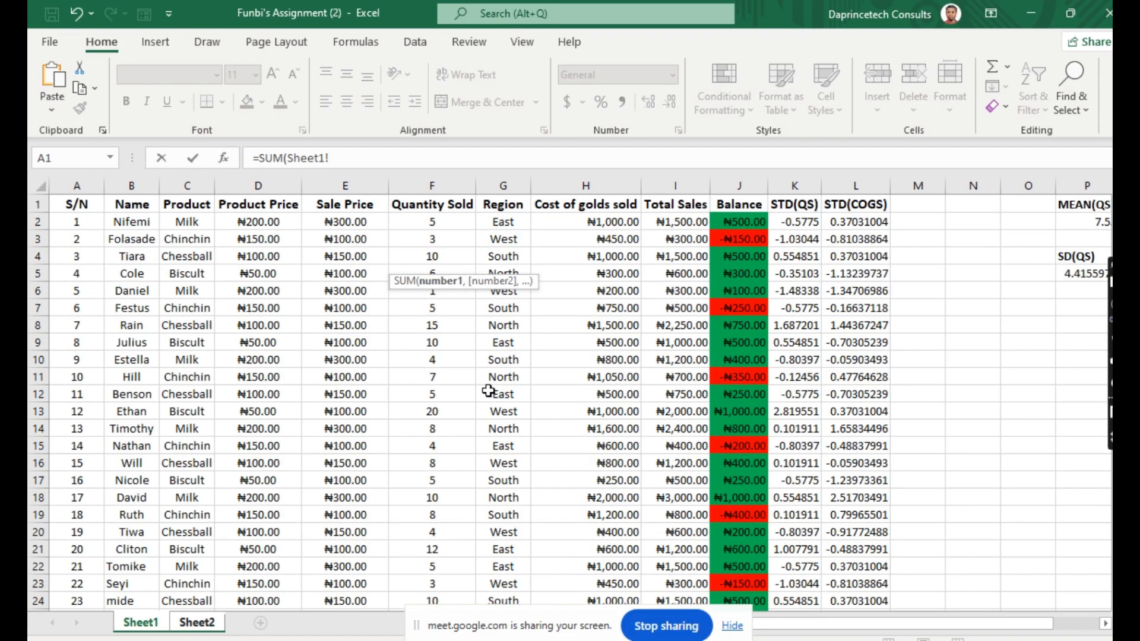
left_click(438, 220)
left_click_drag(438, 220, 445, 567)
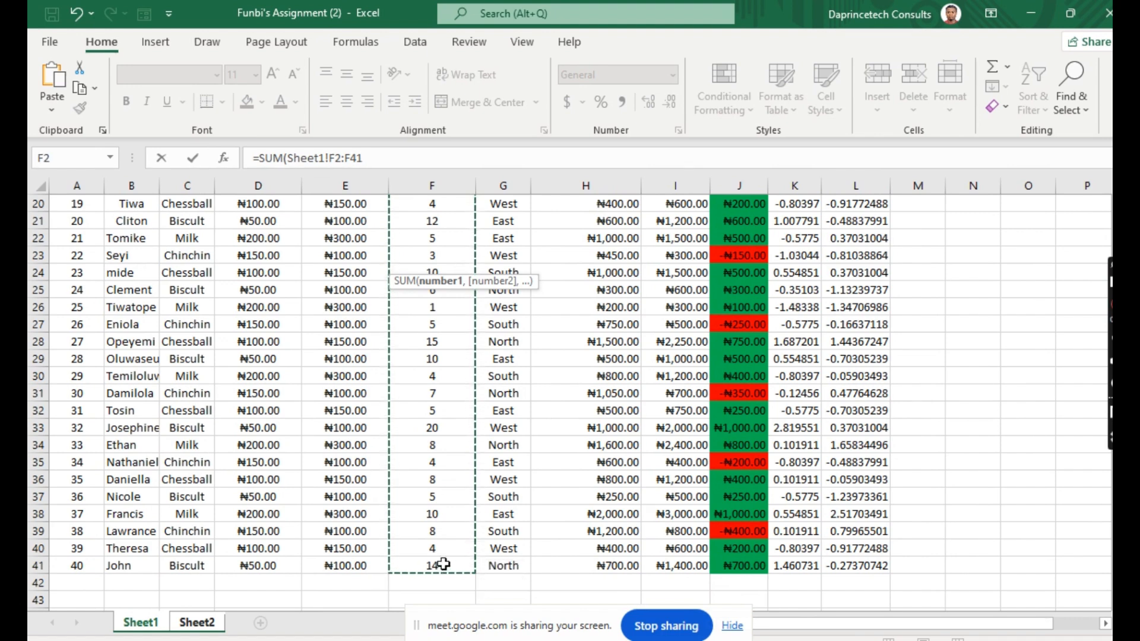
key("Return")
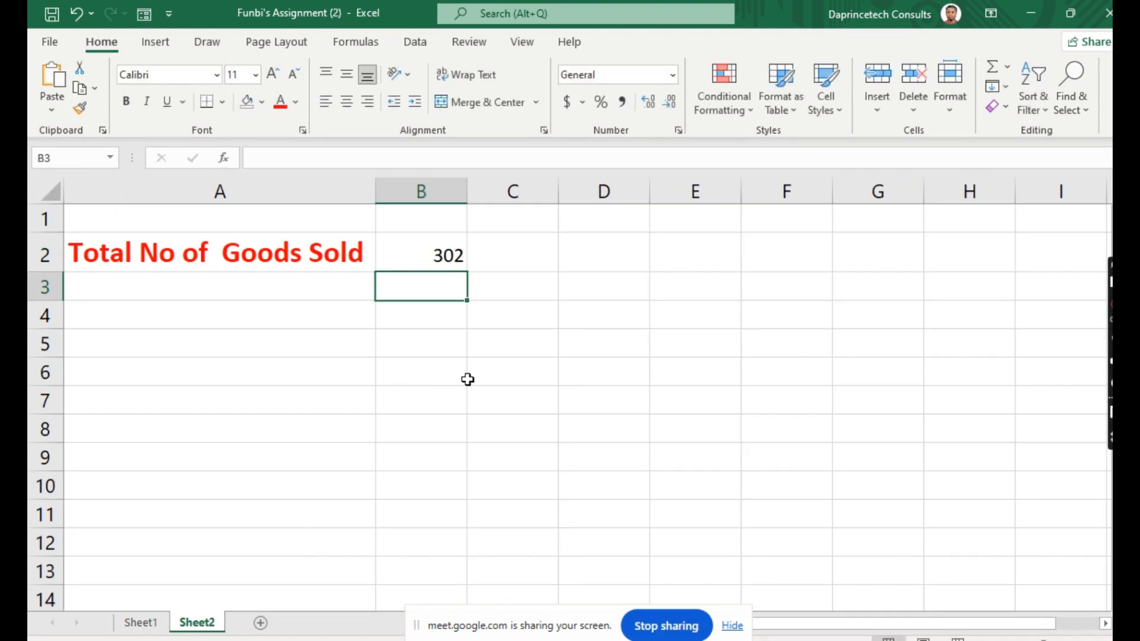
Check the formula in Sheet2 cell B2, and inspect the Total Sales formulas in Sheet1 cells I4 and I2.
left_click(442, 247)
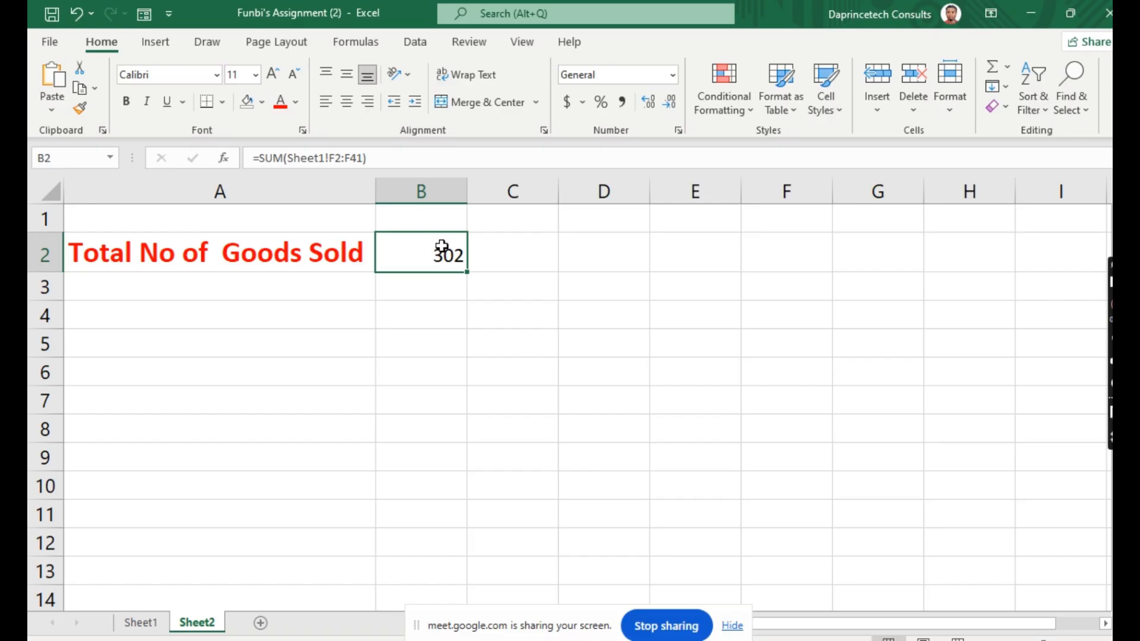
left_click(463, 305)
left_click(446, 245)
left_click(140, 622)
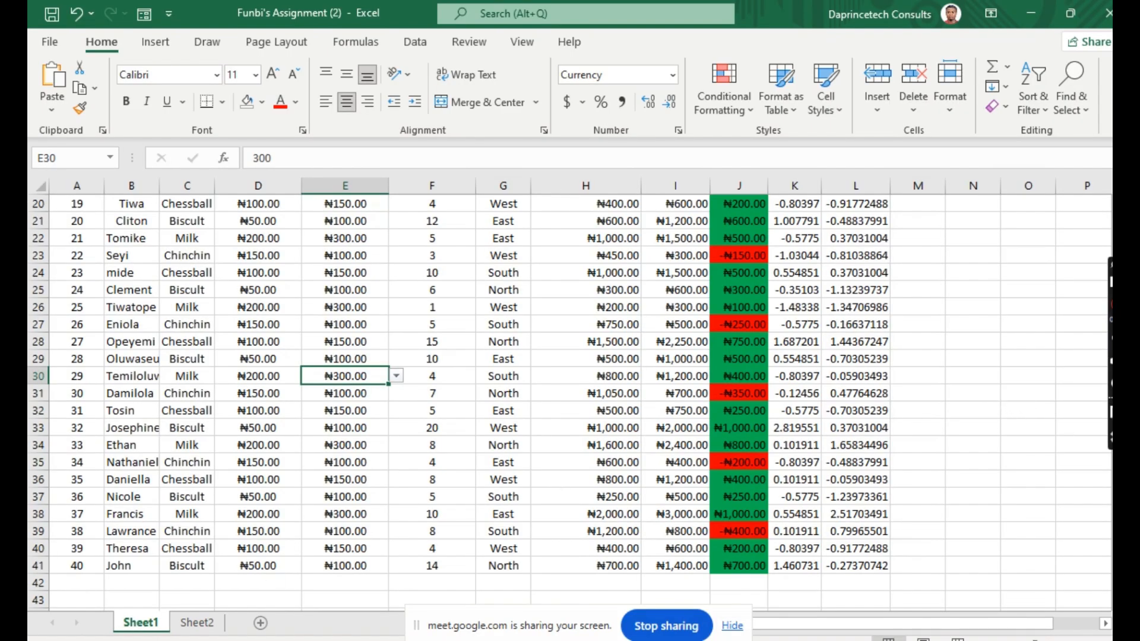
left_click_drag(1119, 486, 1119, 297)
left_click(691, 257)
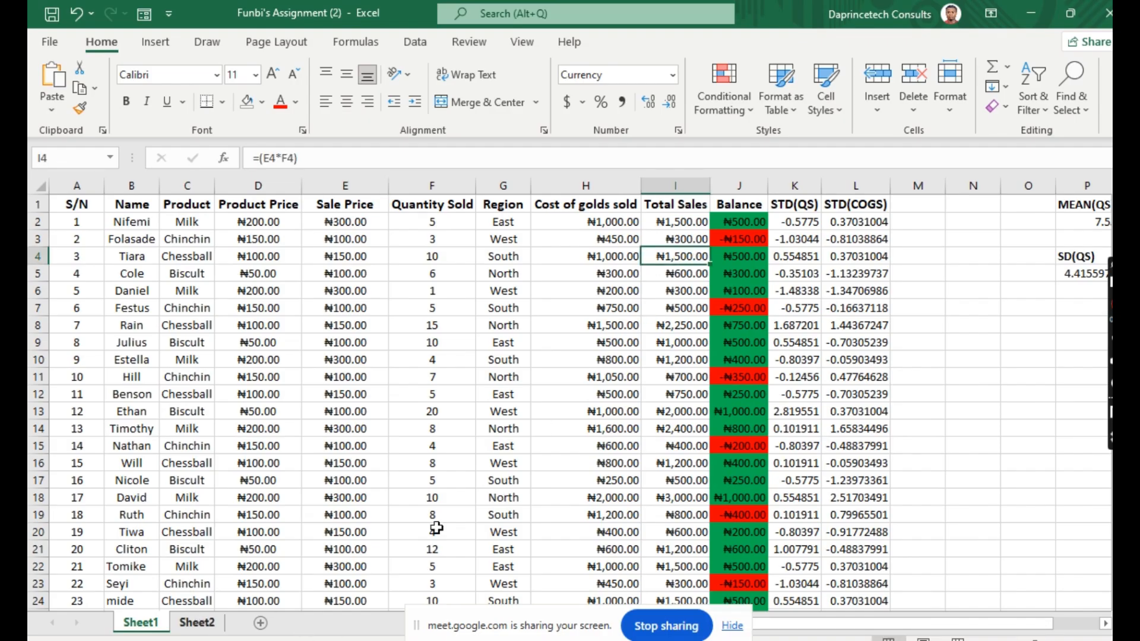
left_click(680, 224)
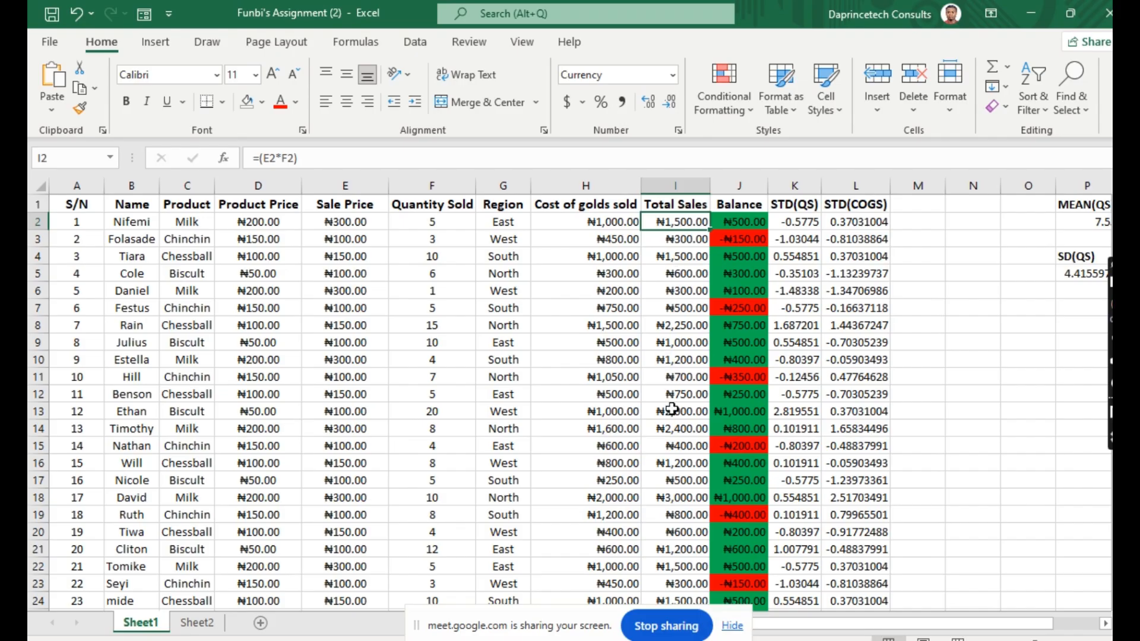
Add the heading GRAND TOTAL SALES in cell A3 on Sheet2.
left_click(185, 628)
left_click(184, 294)
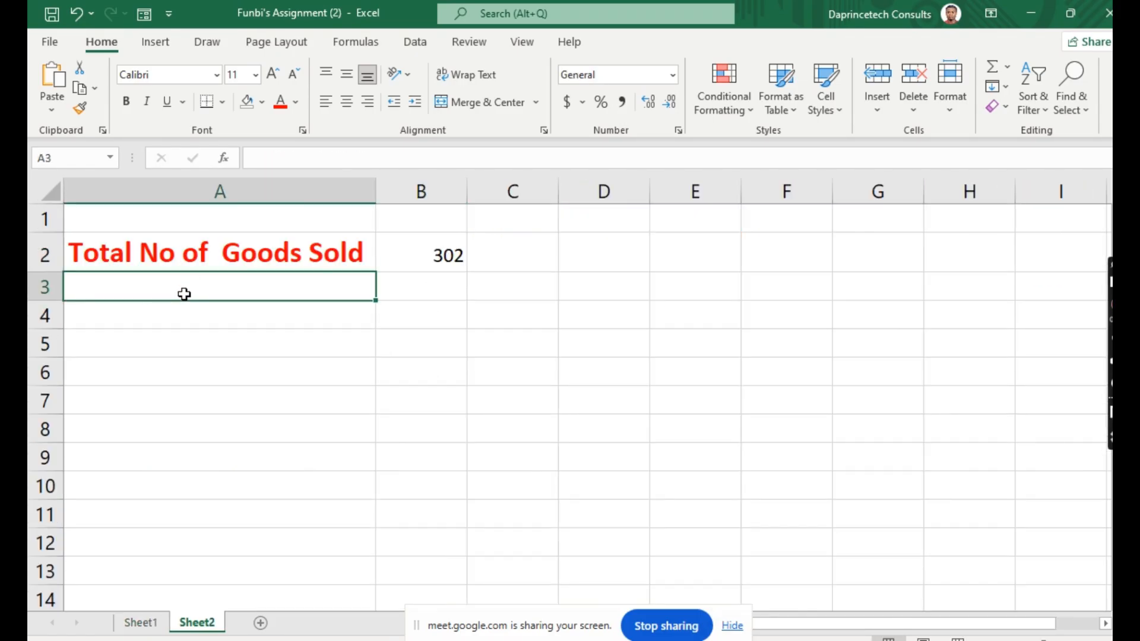
type("GR")
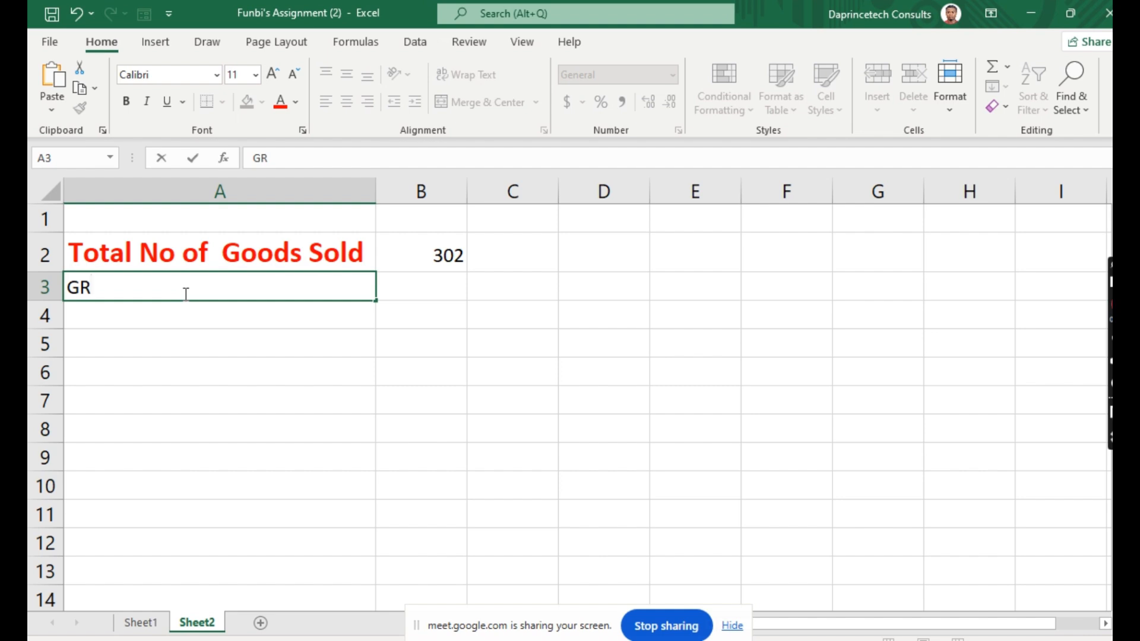
type("AND TOTAL")
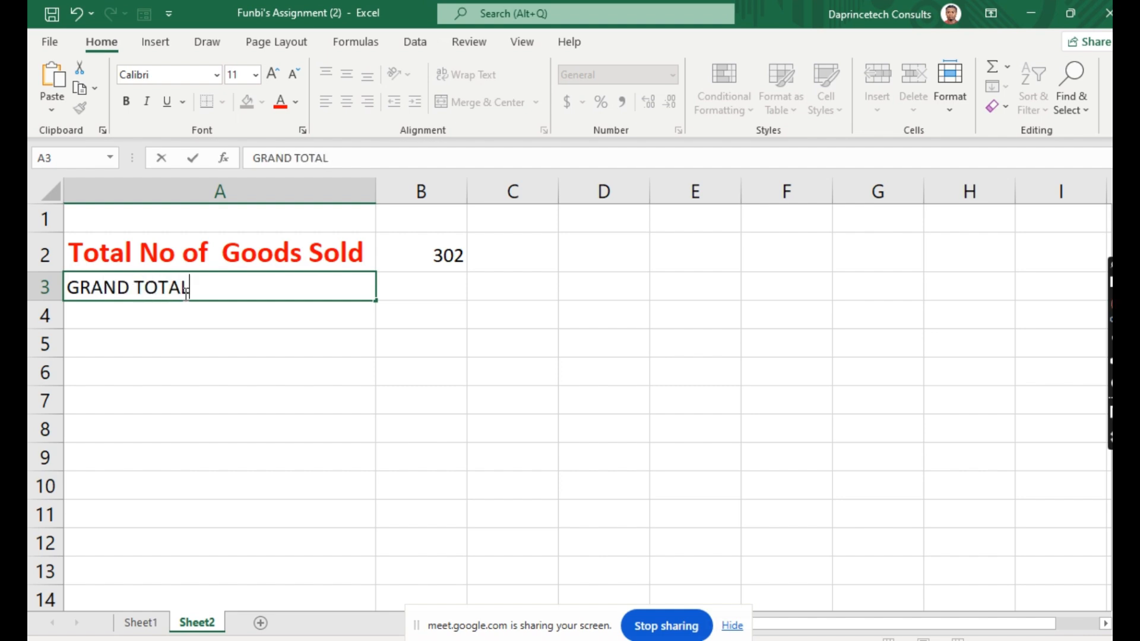
type(" SALES")
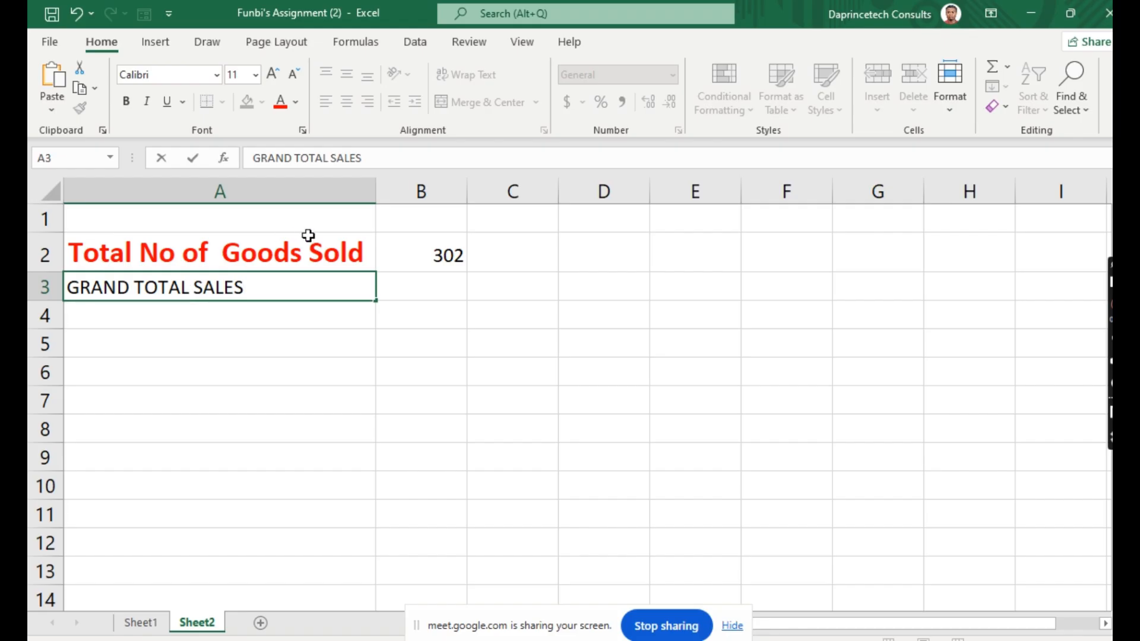
left_click(334, 332)
Format the GRAND TOTAL SALES heading in A3 as size 14, bold and red.
left_click(297, 285)
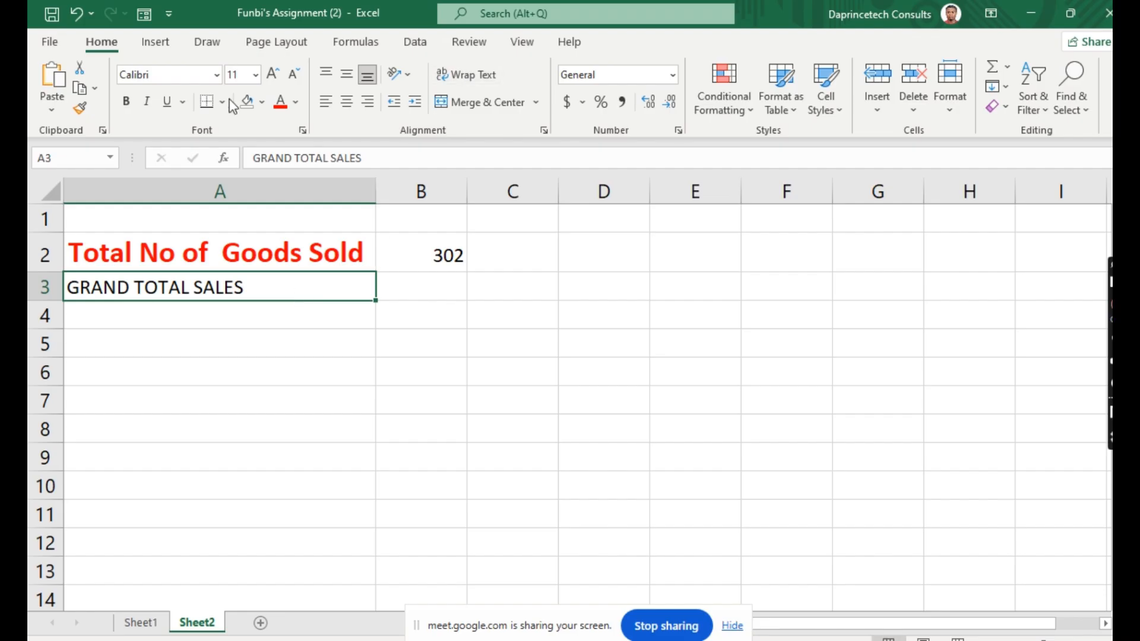
left_click(272, 76)
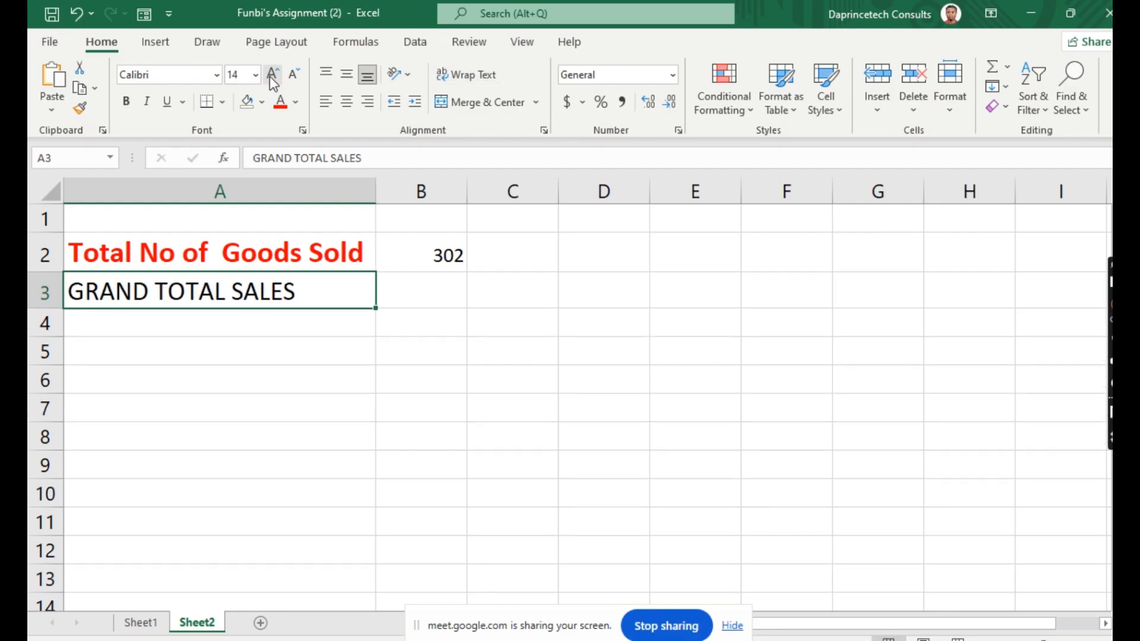
left_click(126, 101)
left_click(274, 103)
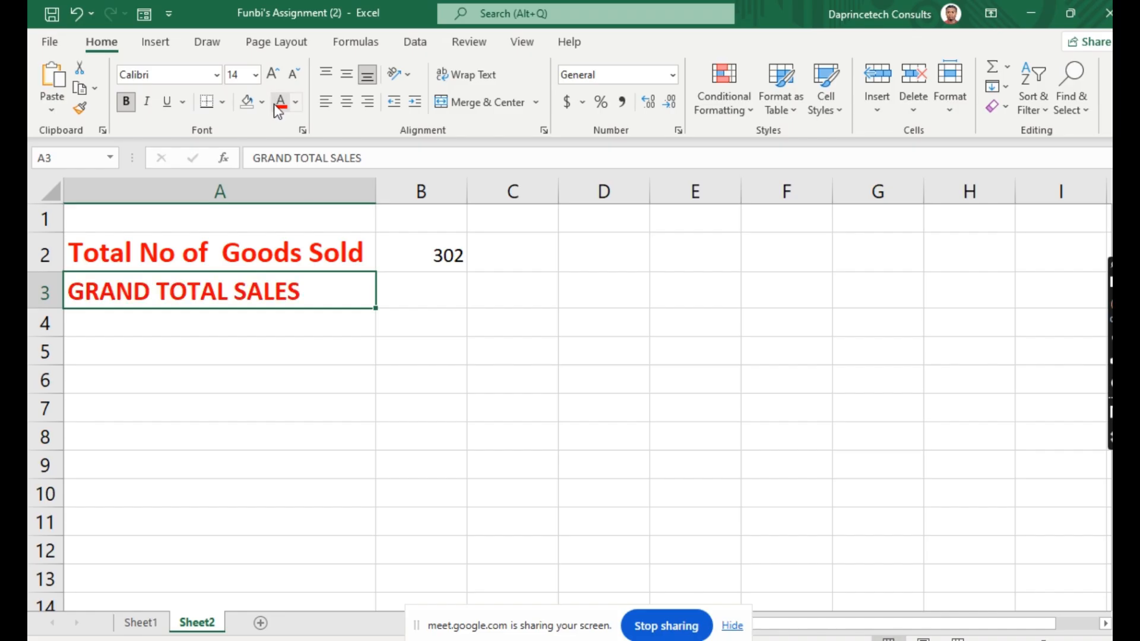
Enter the formula =SUM(Sheet1!I2:I42) in Sheet2 cell B3 to add up the Total Sales column.
left_click(408, 287)
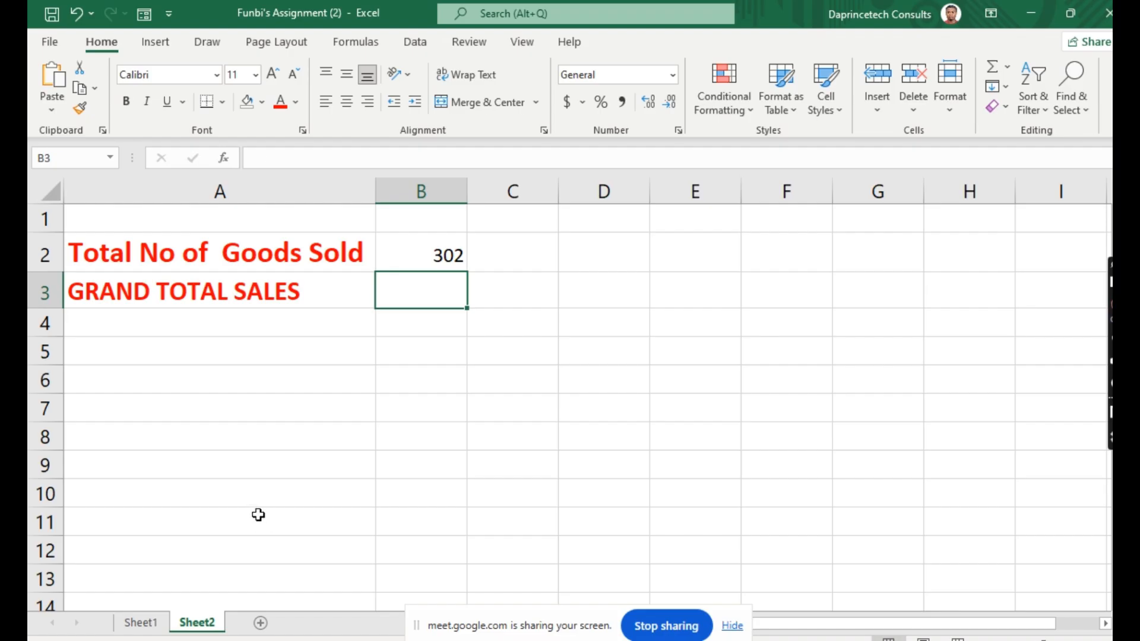
type("=SUM(")
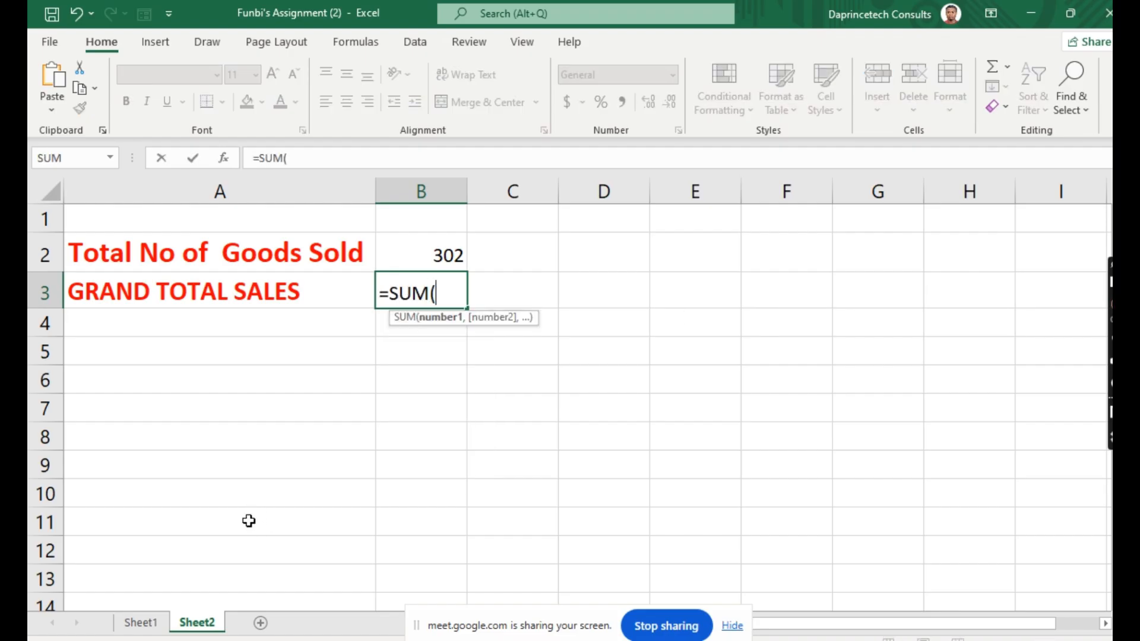
left_click(142, 621)
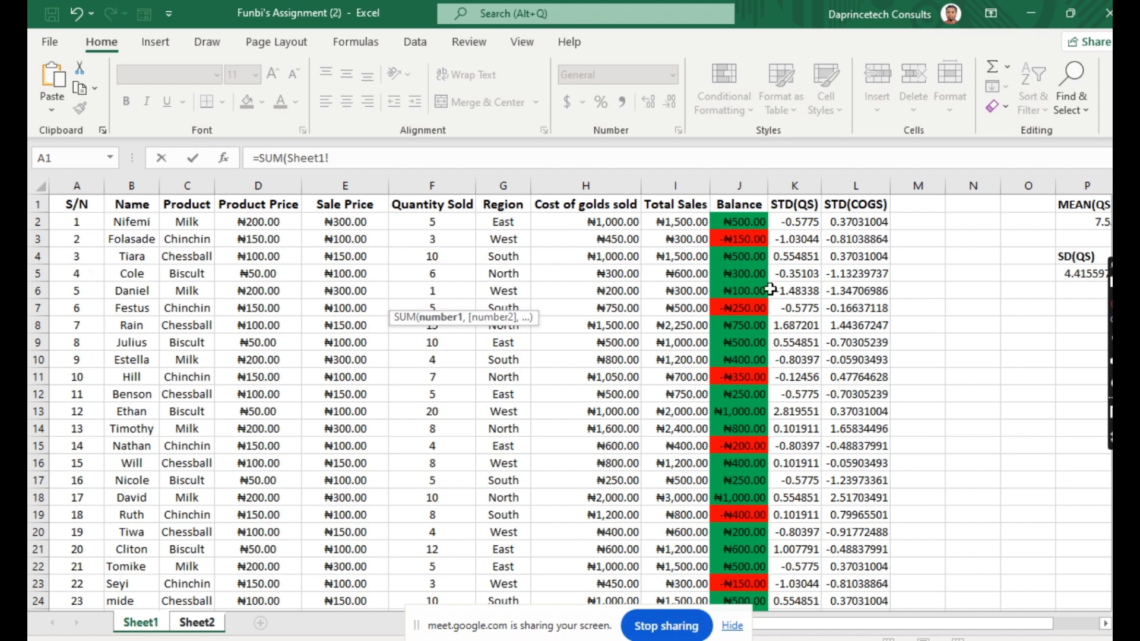
left_click(678, 222)
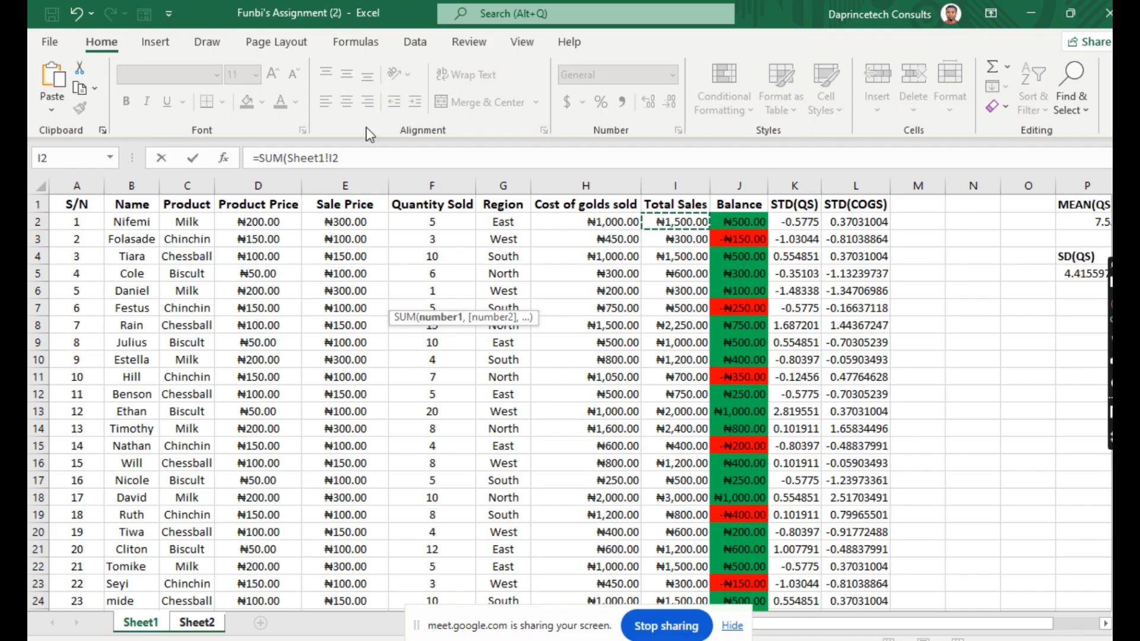
left_click(359, 158)
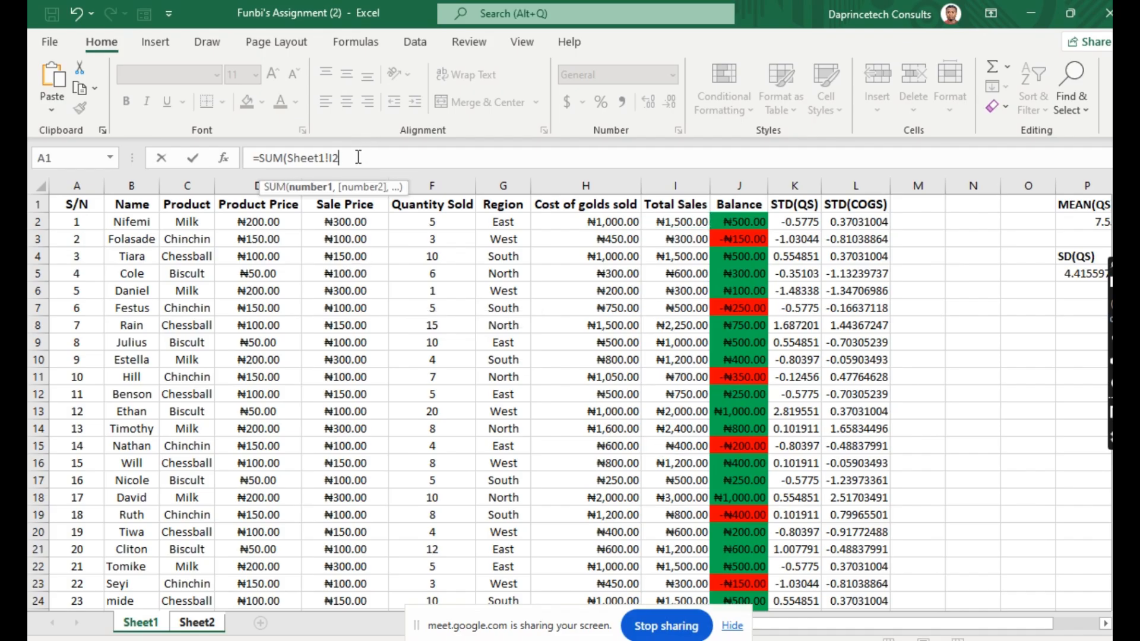
type(":")
type("I42")
key("Return")
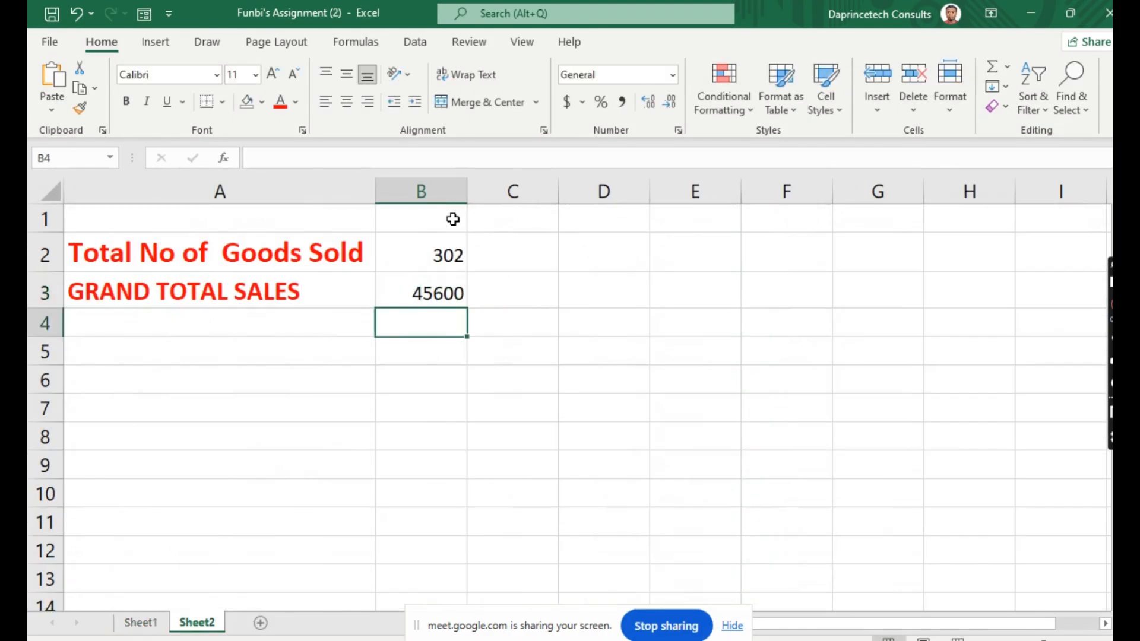
Check the SUM formulas in Sheet2 cells B3 and B2 against the data on Sheet1.
left_click(412, 287)
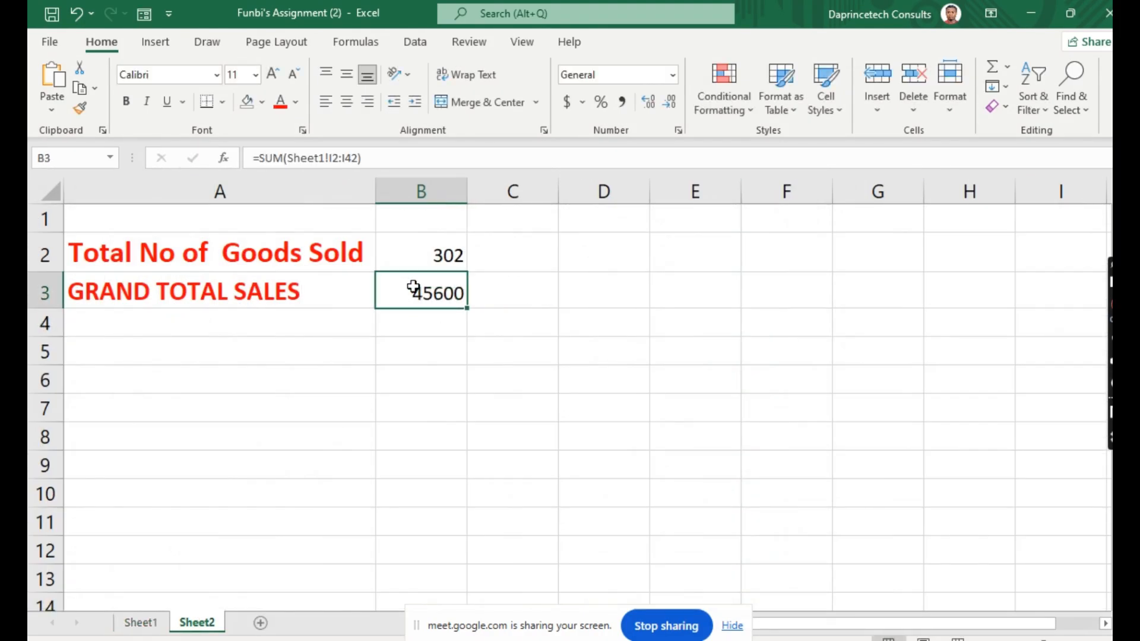
left_click(435, 262)
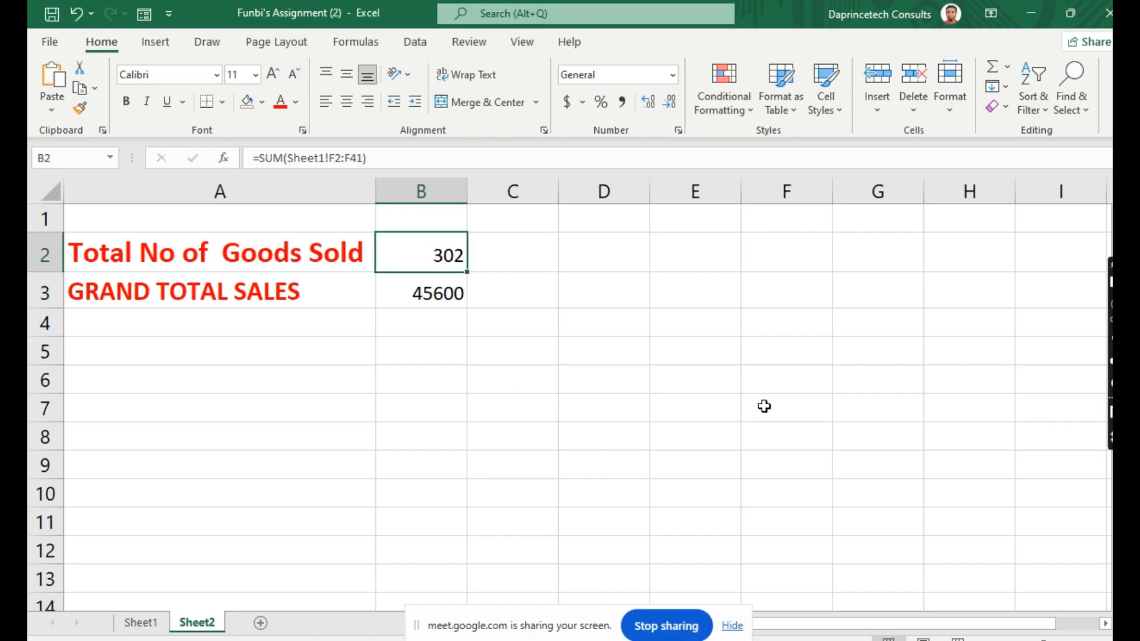
left_click(157, 626)
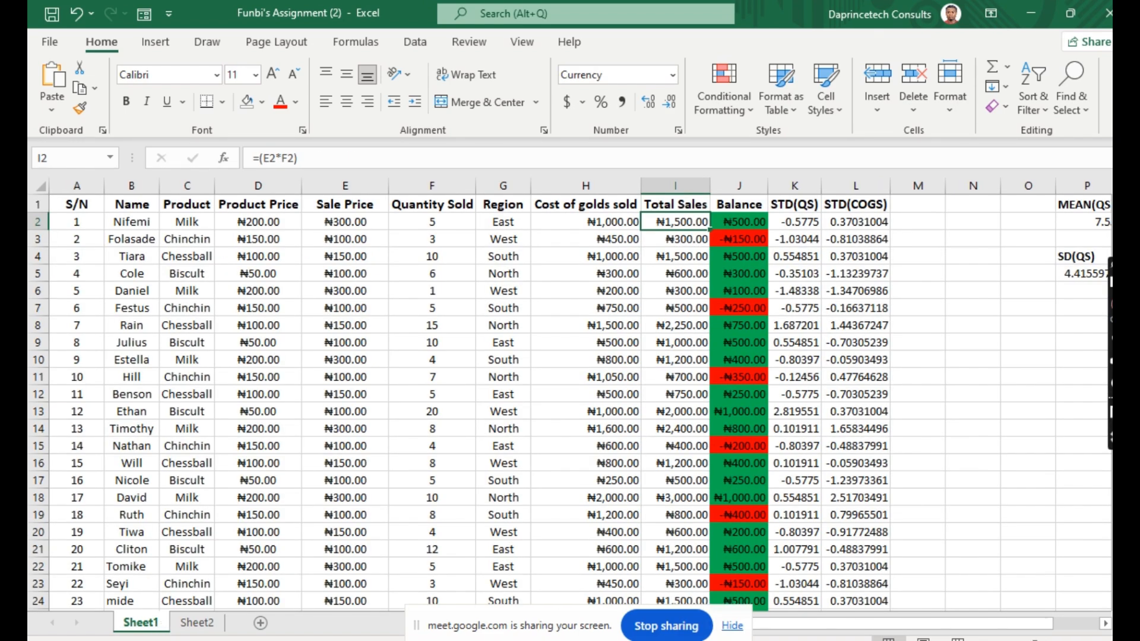
left_click(196, 626)
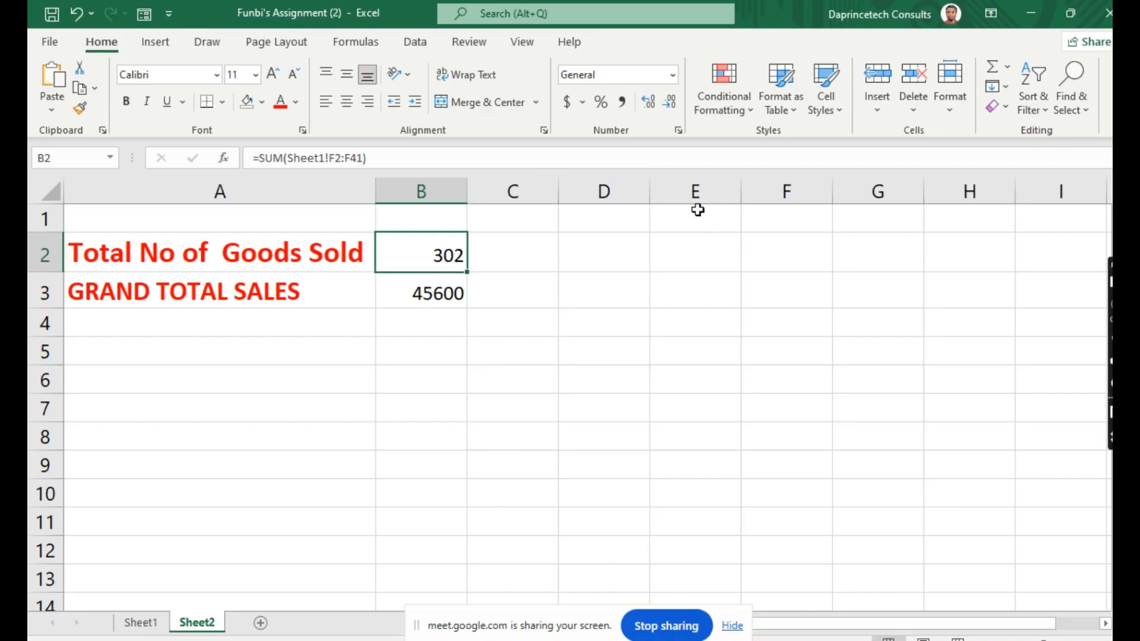
Examine the Quantity Sold and Region columns on Sheet1, and review the SUM IF syntax slide in PowerPoint before returning to the Excel workbook.
left_click(152, 622)
left_click(410, 348)
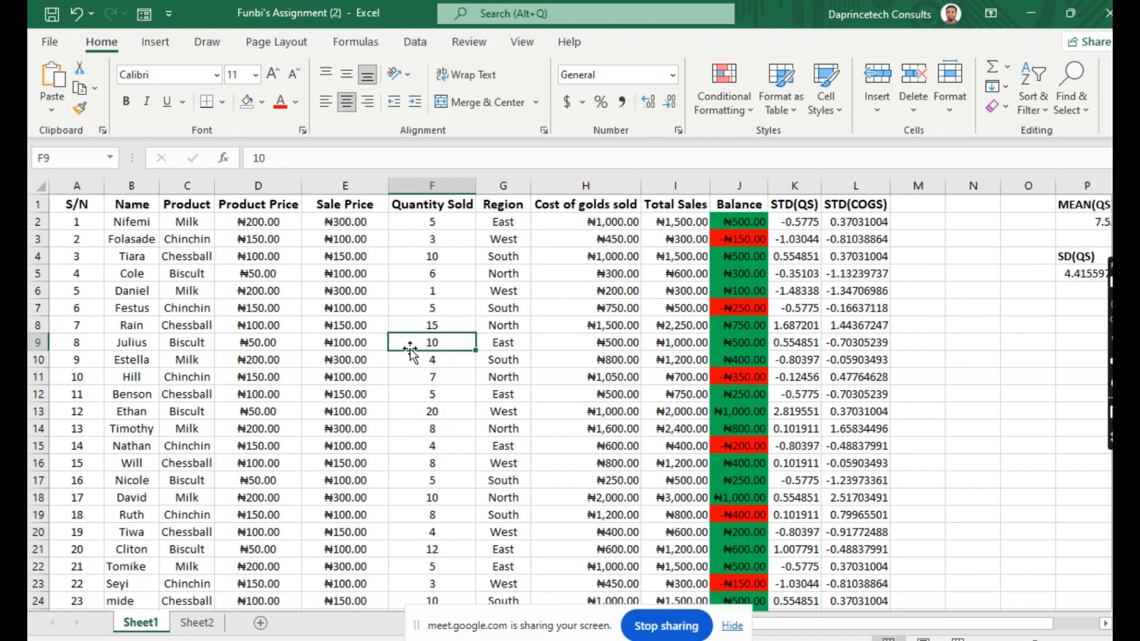
left_click(505, 240)
left_click(506, 221)
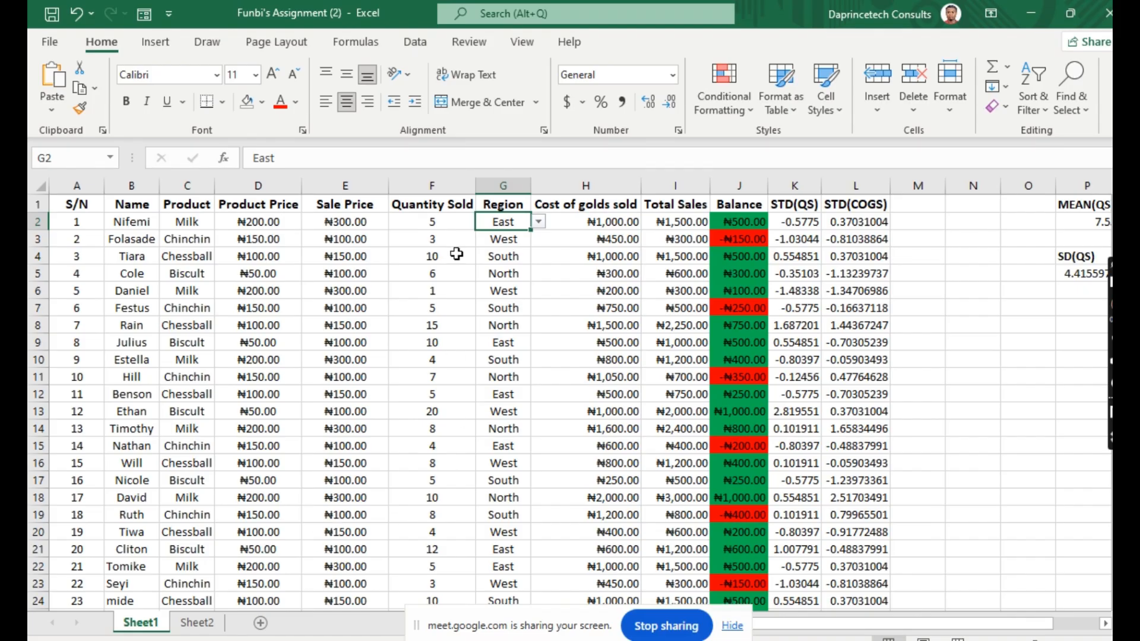
left_click(496, 240)
left_click(503, 258)
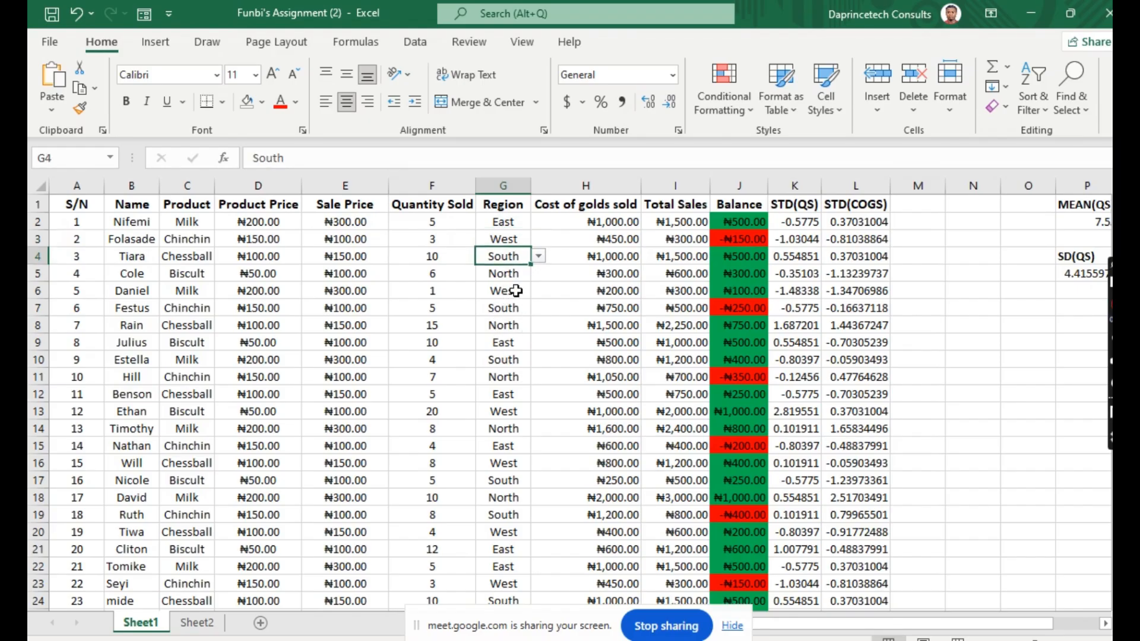
left_click(509, 278)
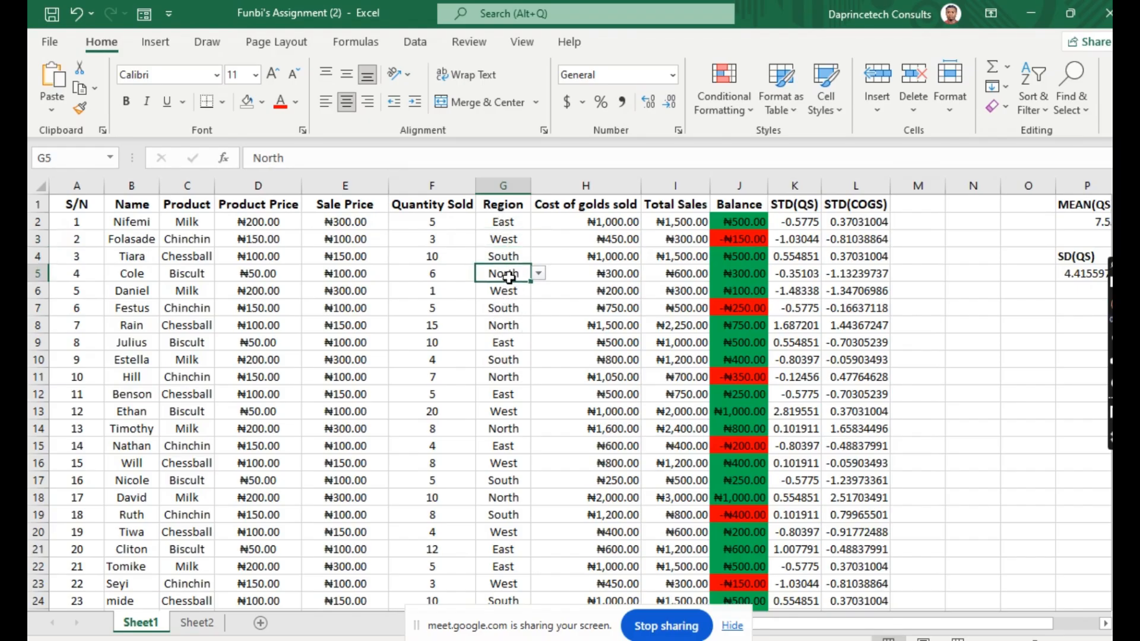
key("alt+Tab")
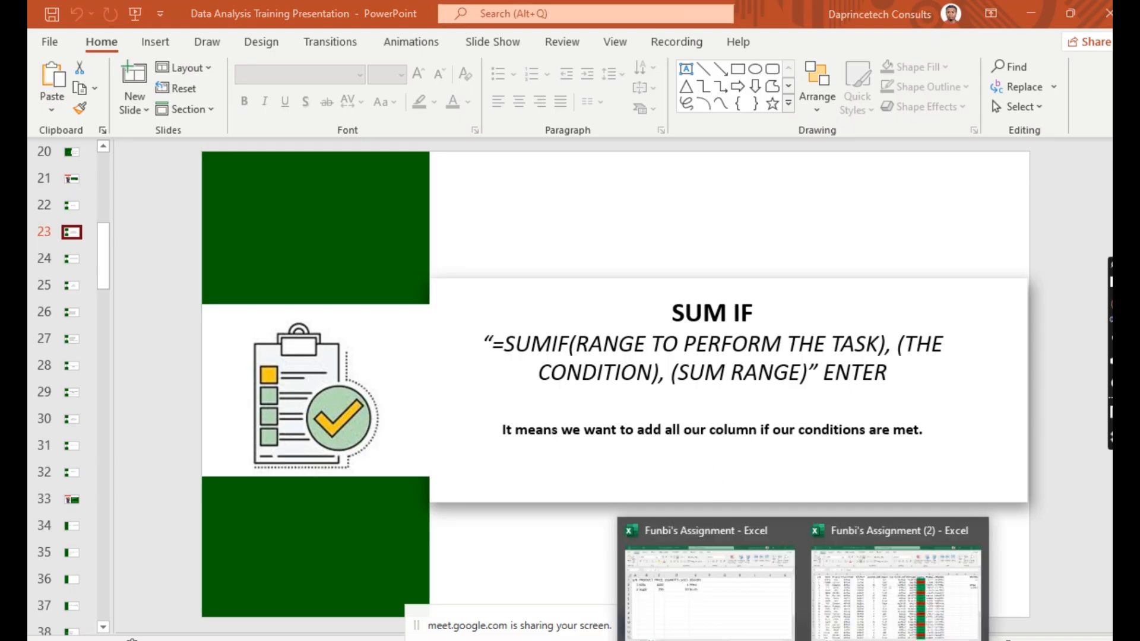
left_click(914, 588)
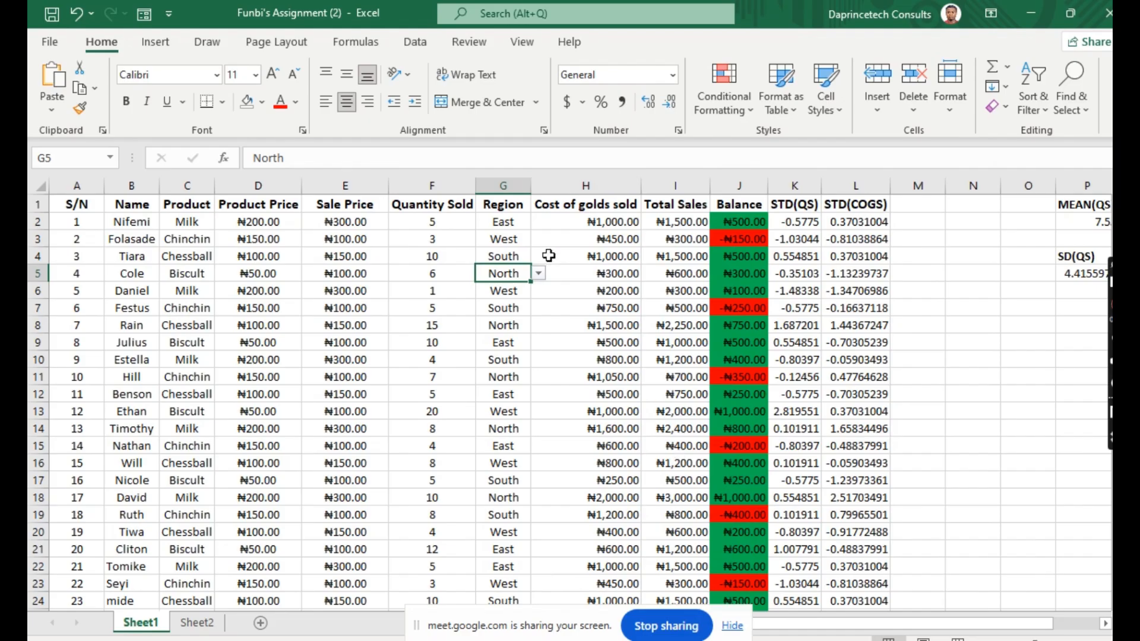
Add the region headings NORTH, SOUTH, EAST and WEST in cells E5 to H5 on Sheet2.
left_click(202, 623)
left_click(790, 261)
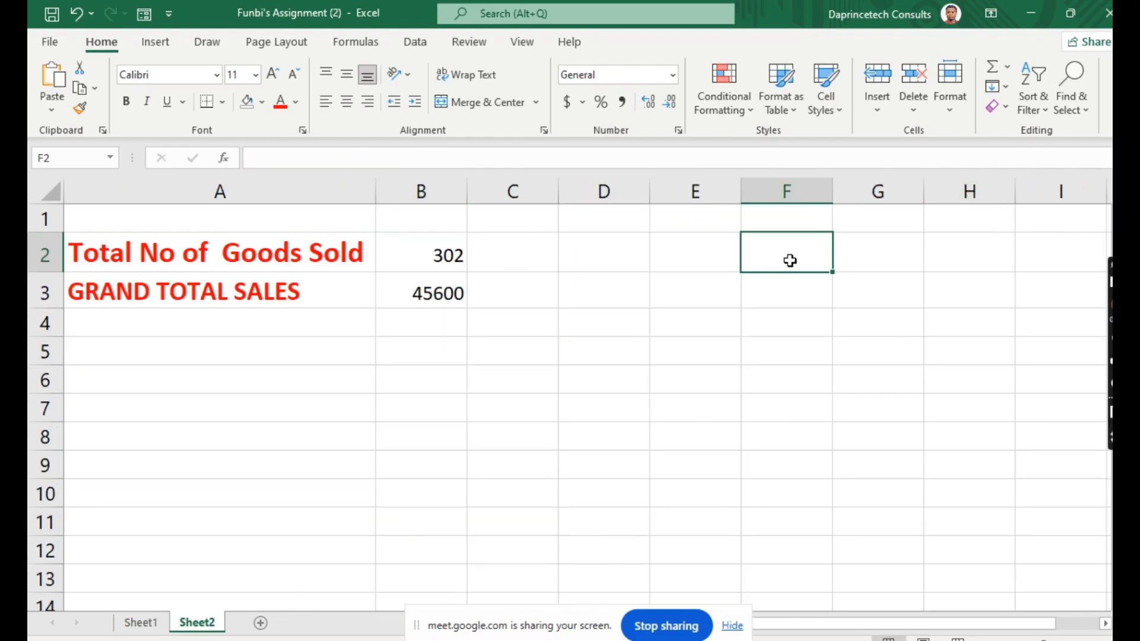
left_click(693, 224)
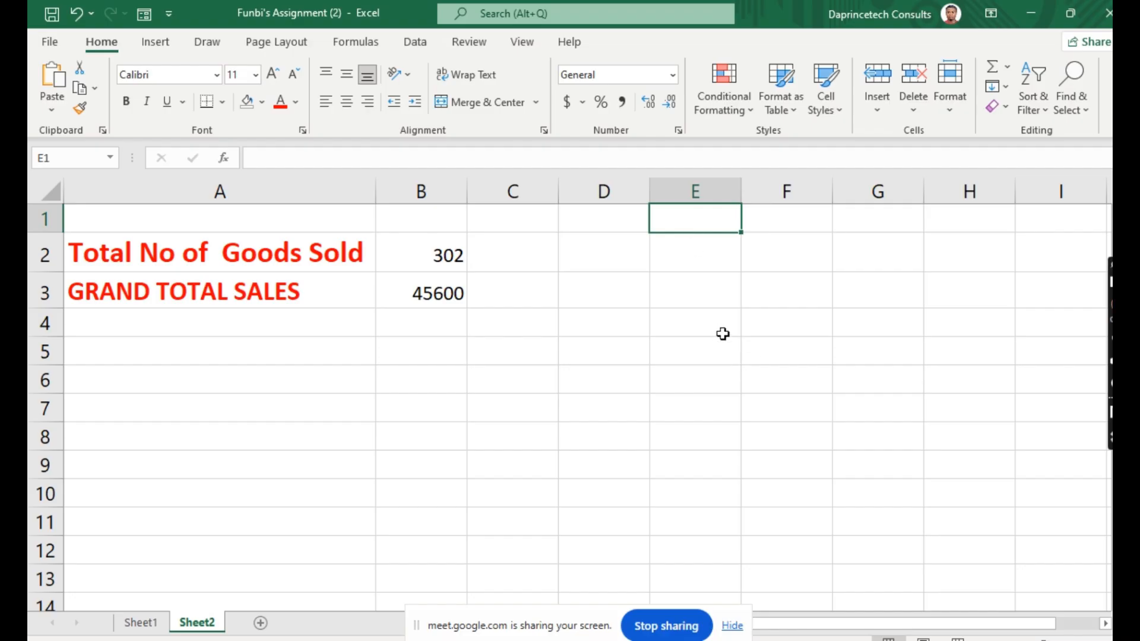
left_click(695, 315)
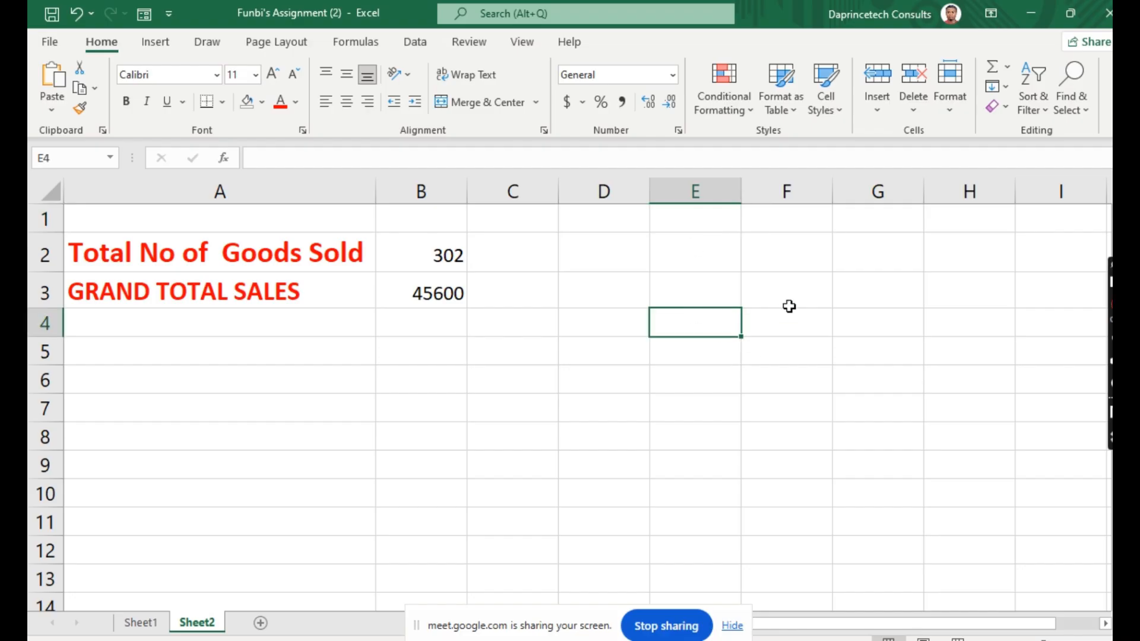
left_click(770, 359)
left_click(681, 353)
left_click(598, 384)
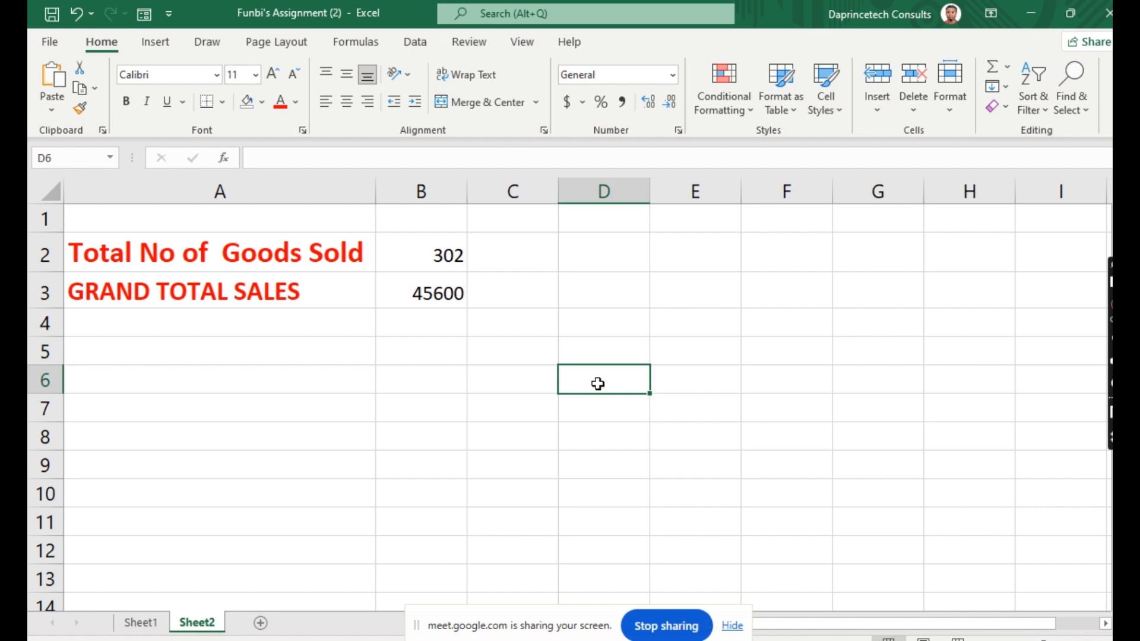
left_click(691, 344)
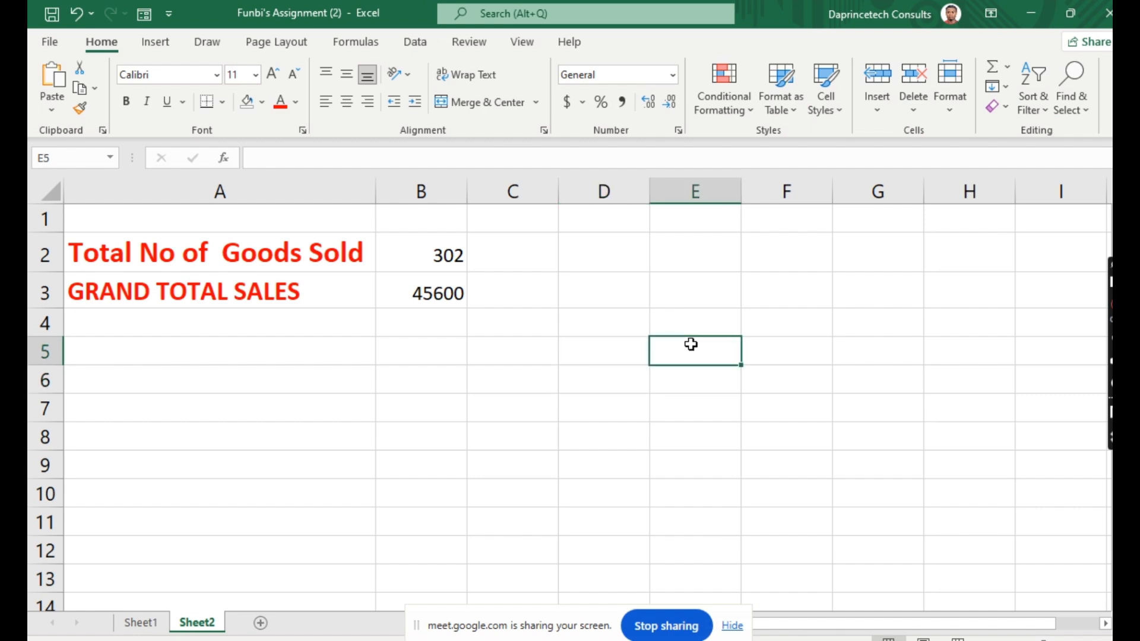
type("NO")
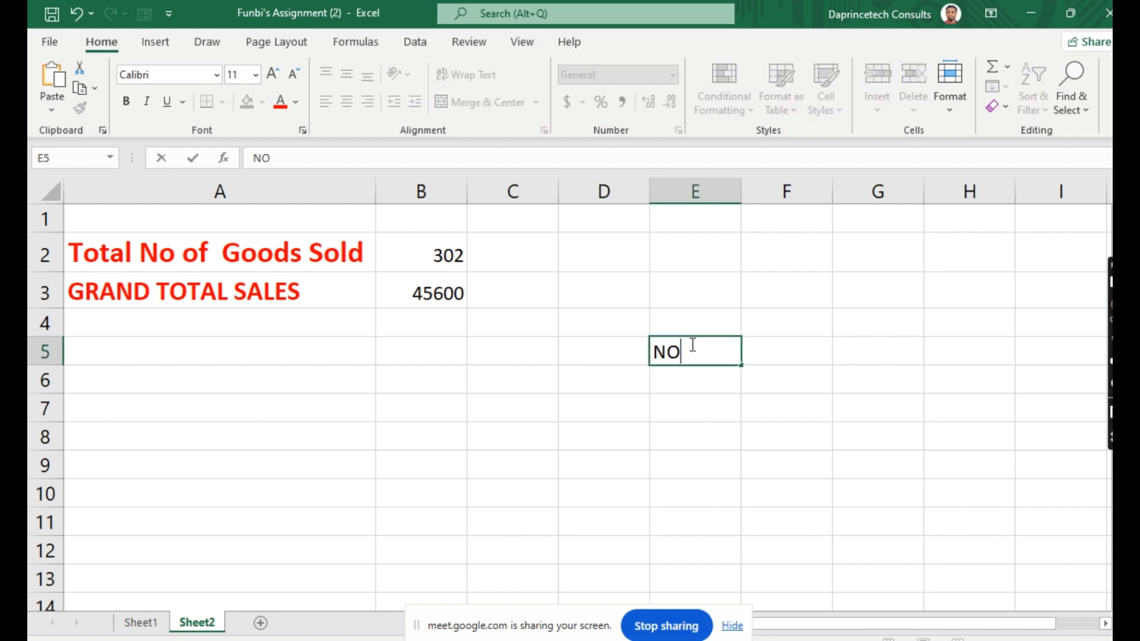
type("RTH")
key("Tab")
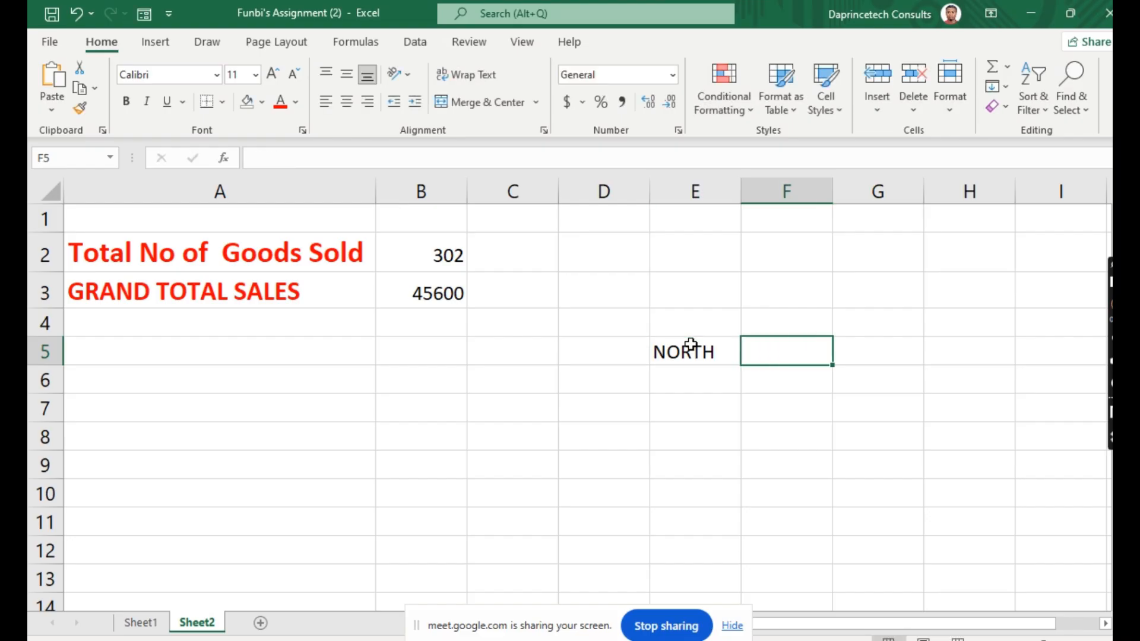
type("S OUTH")
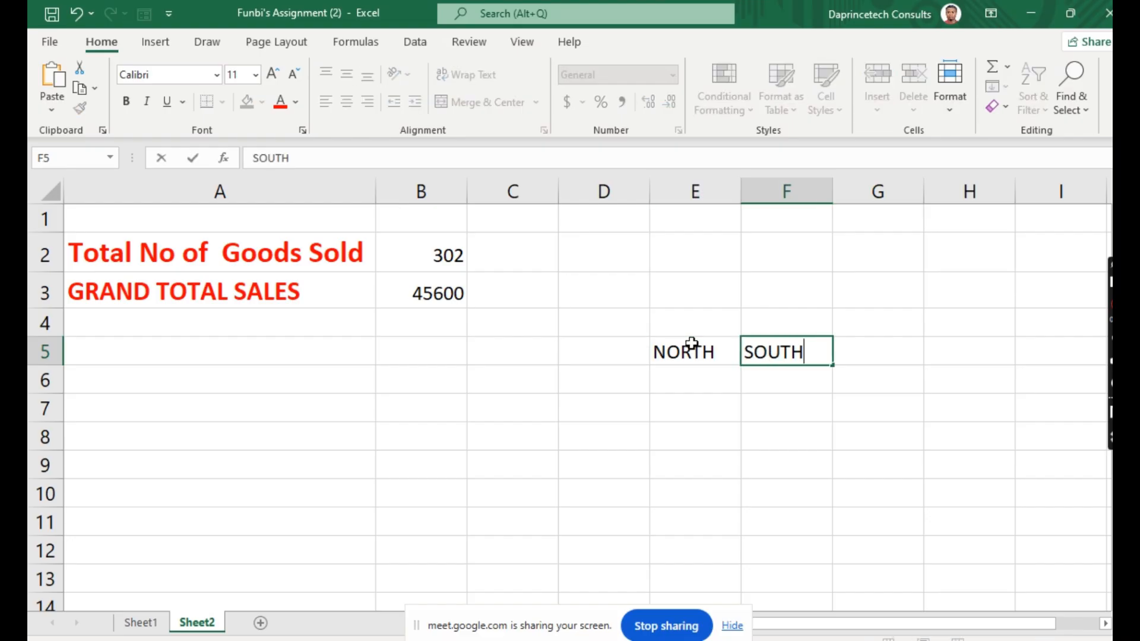
key("Tab")
type("EAST")
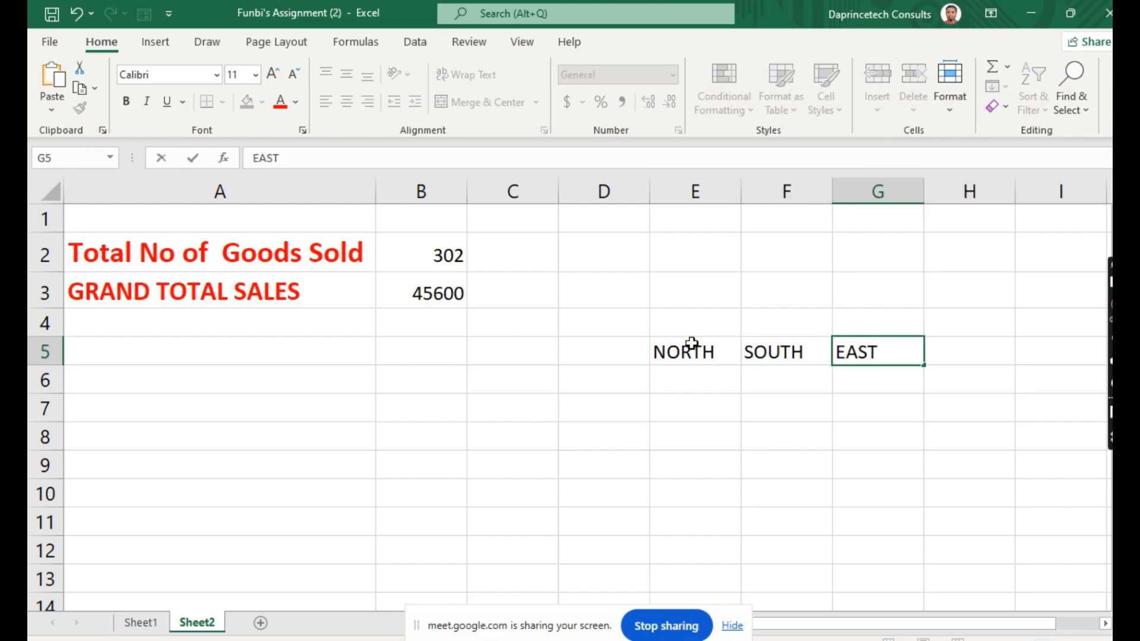
key("Tab")
type("WEST")
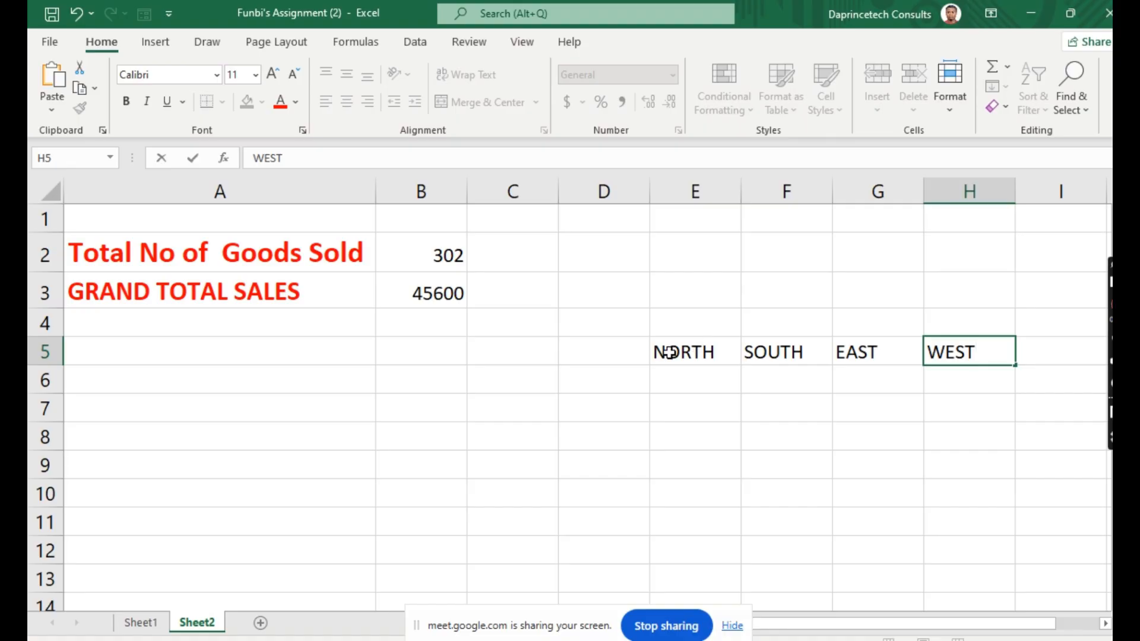
Enter the row label GOODS SOLD in cell D6 and widen column D to fit the text.
left_click(582, 384)
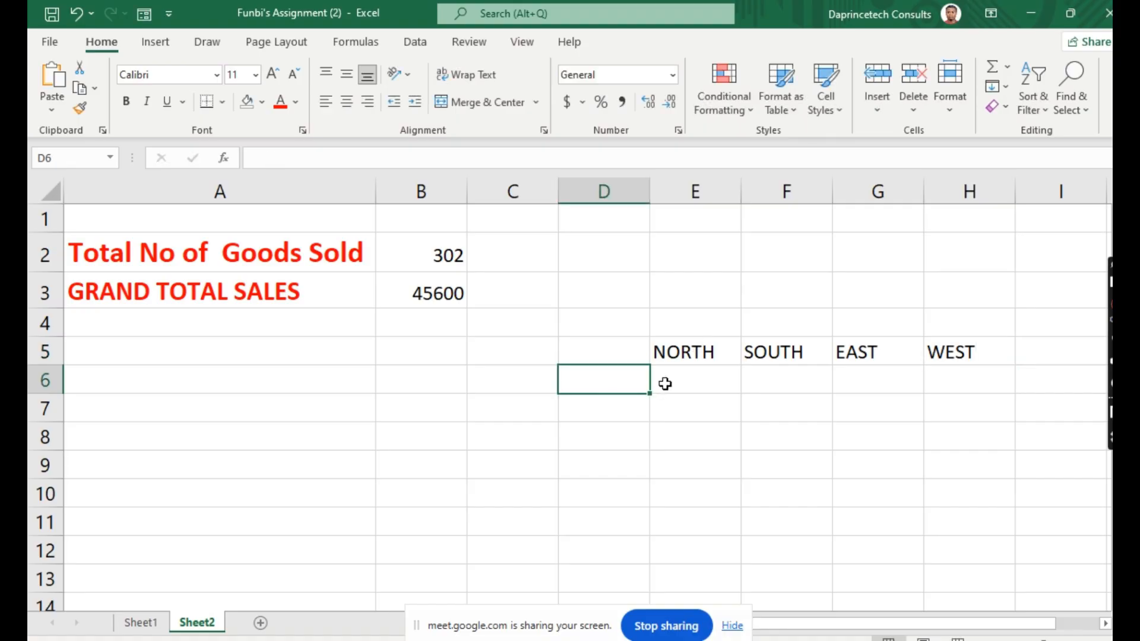
type("GOO")
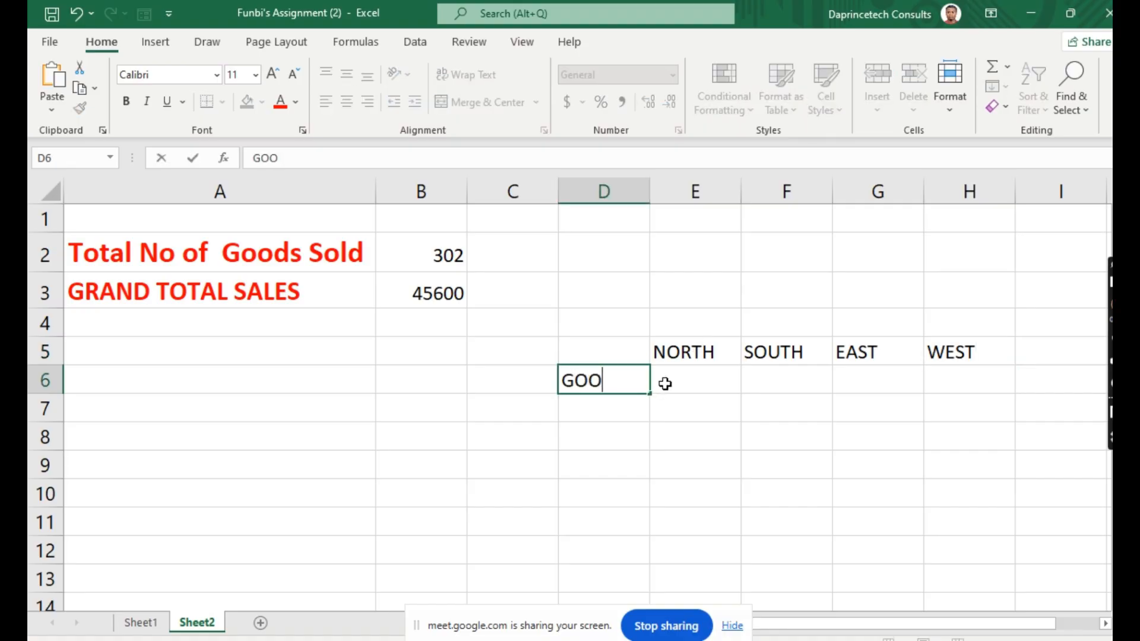
type("DS SOLD")
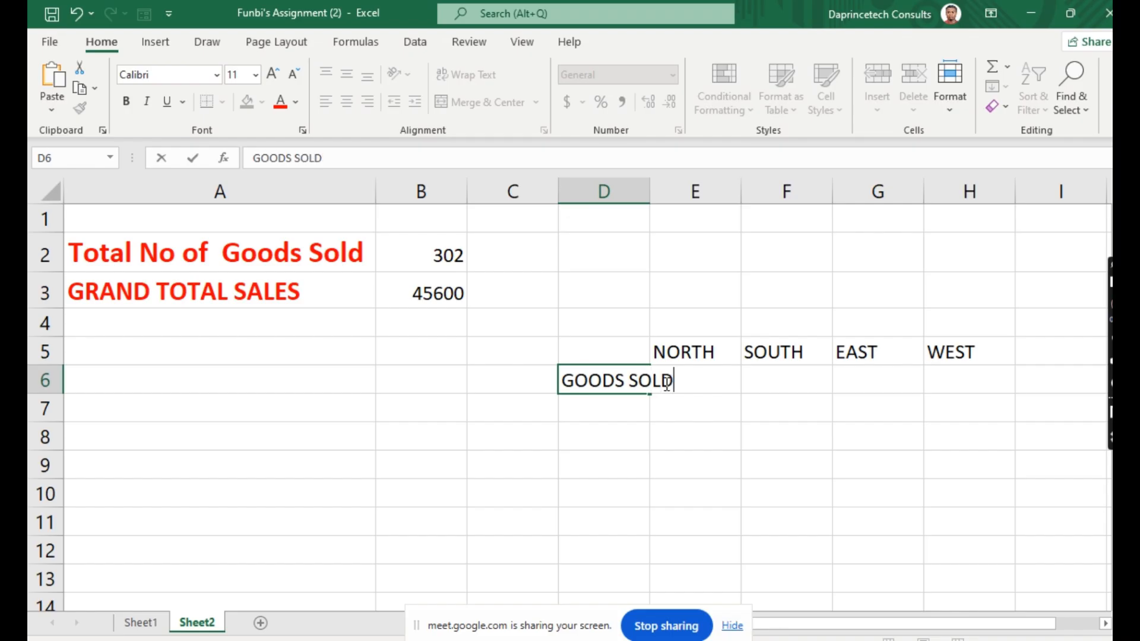
left_click(654, 193)
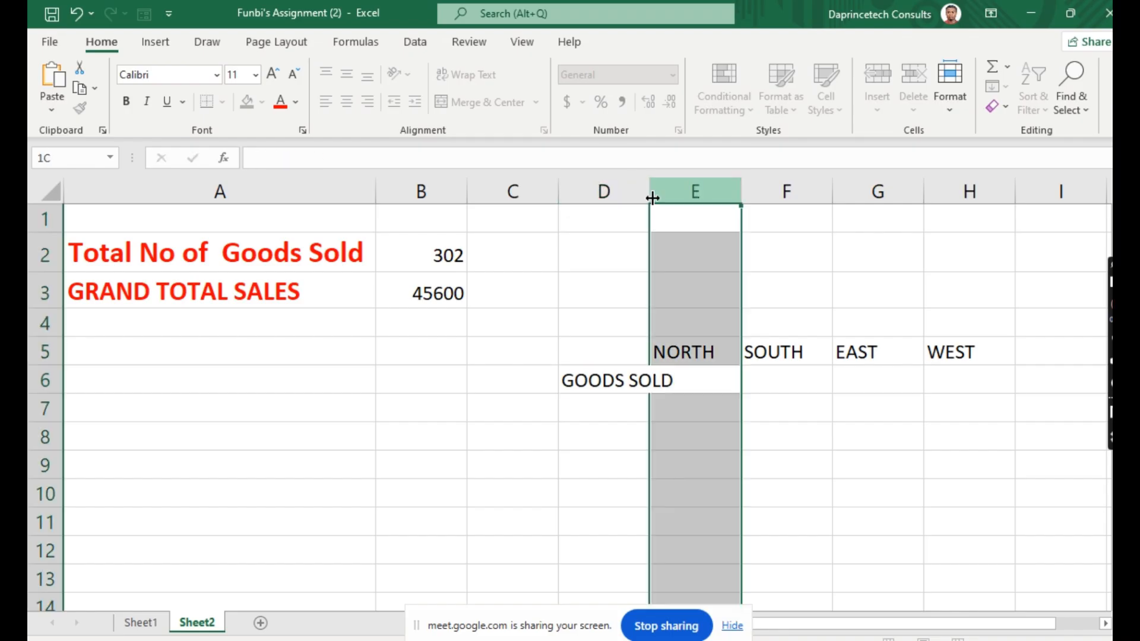
left_click_drag(649, 191, 681, 191)
left_click(725, 387)
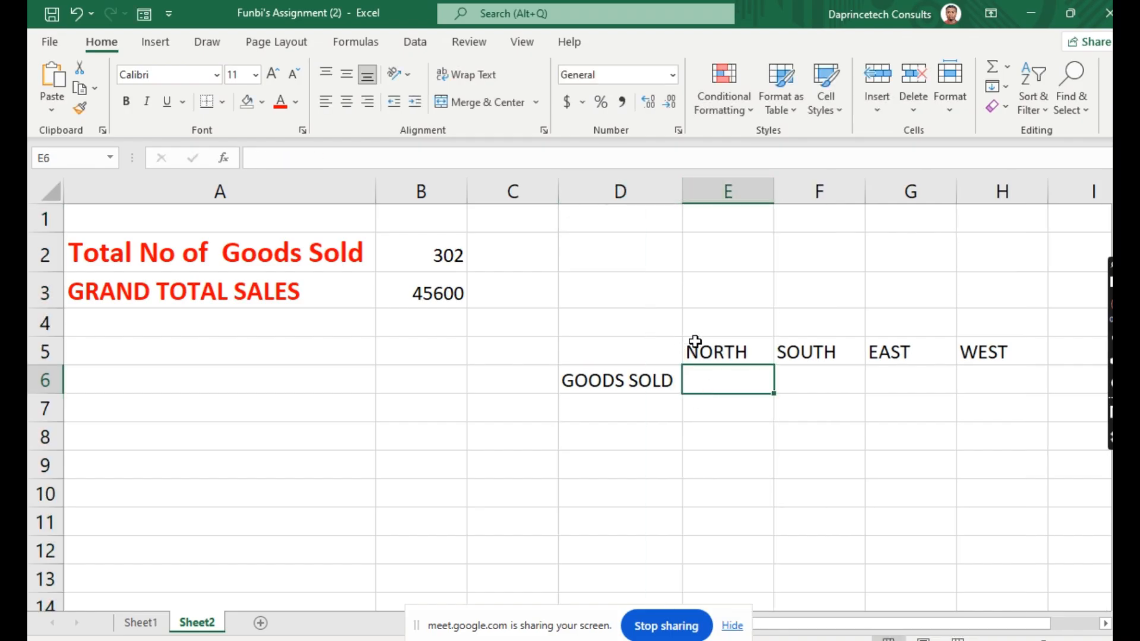
Fill the region heading cells E5 to H5 on Sheet2 with the standard green colour.
left_click(718, 346)
left_click_drag(717, 345, 1000, 344)
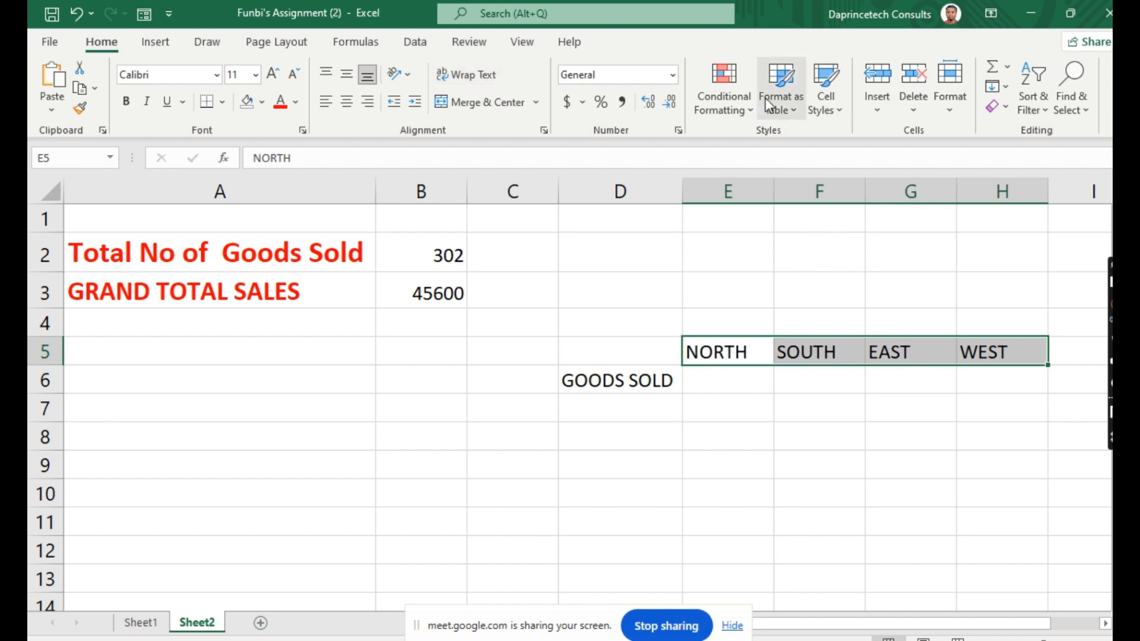
left_click(835, 101)
left_click(835, 101)
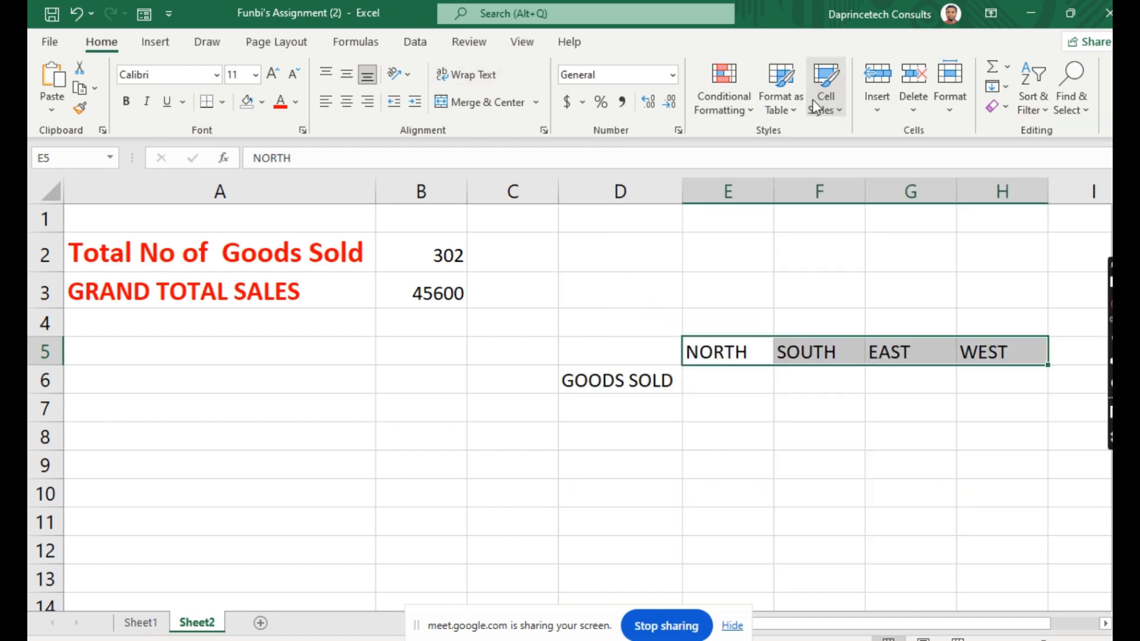
left_click(783, 100)
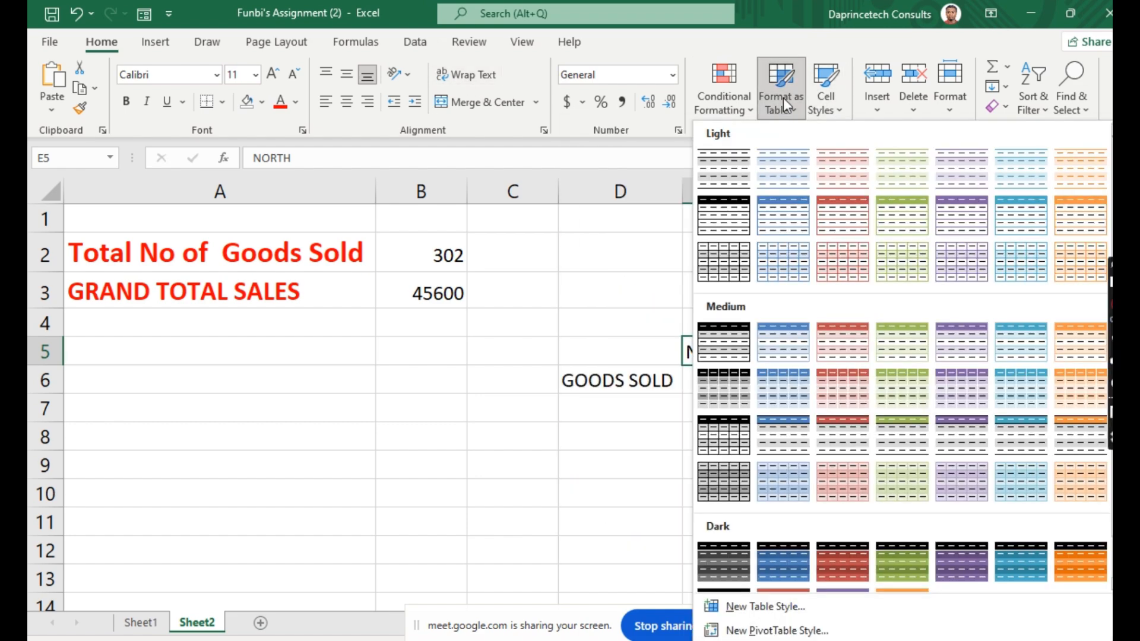
left_click(783, 100)
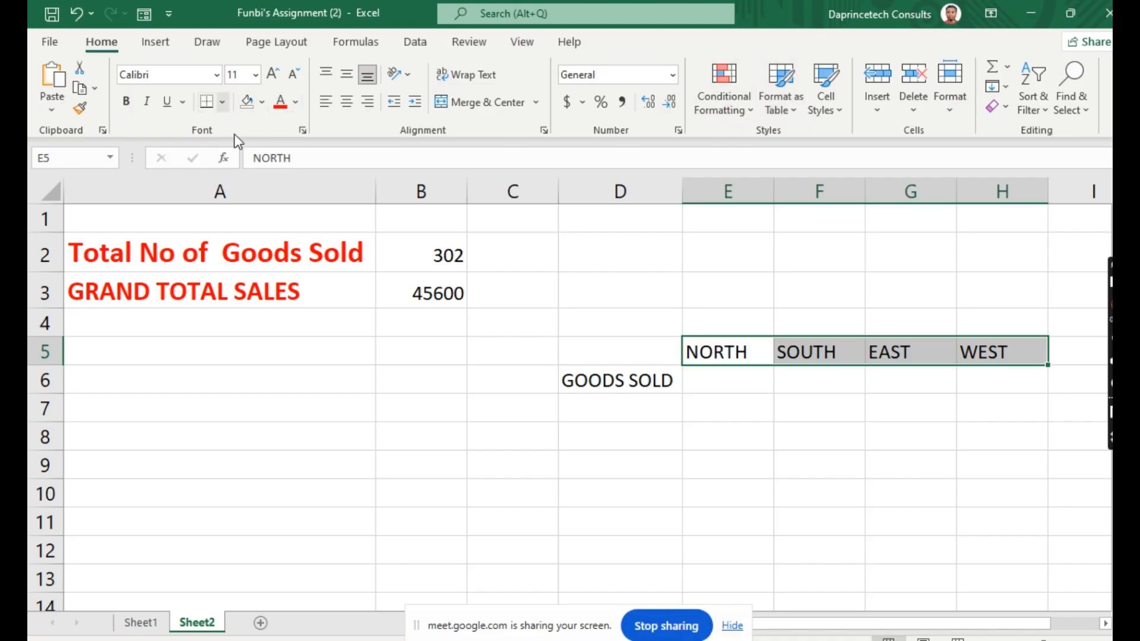
left_click(263, 108)
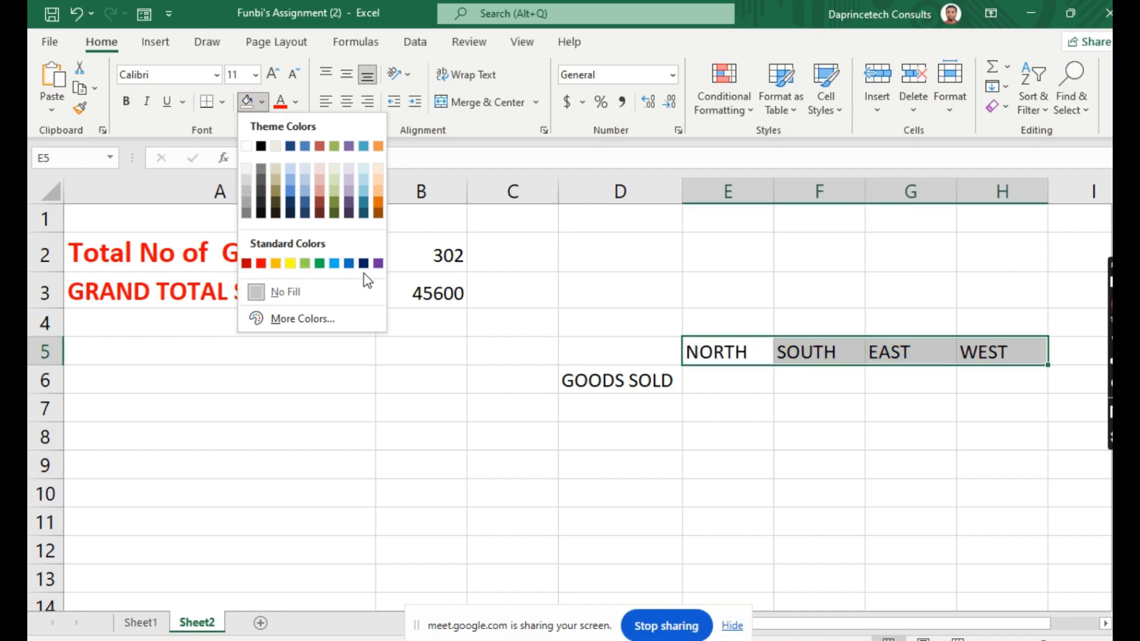
left_click(319, 263)
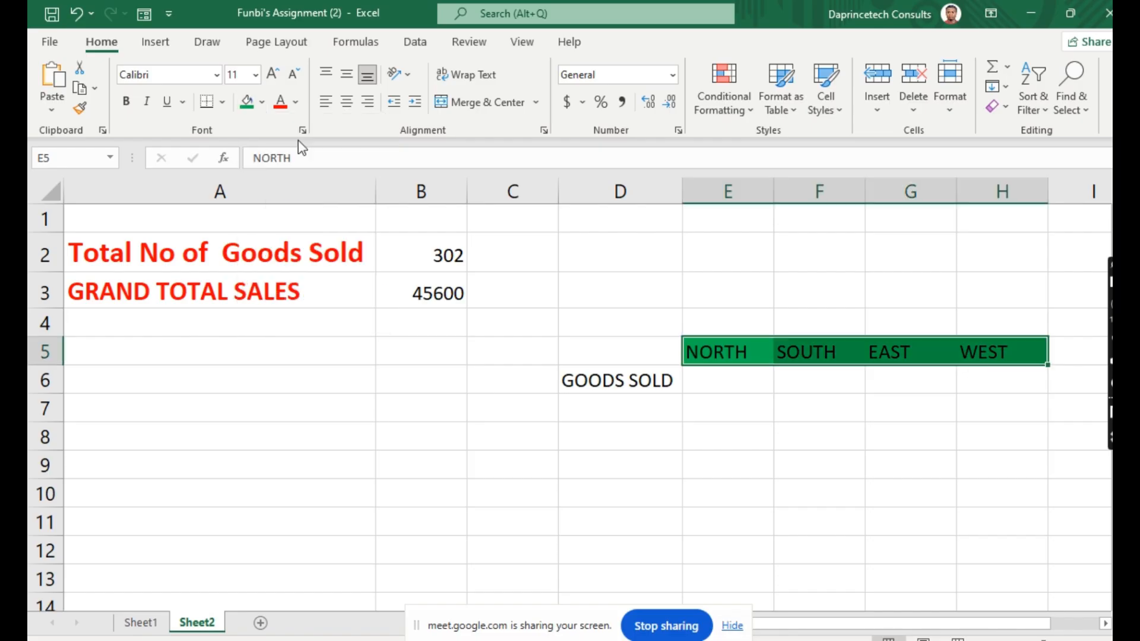
Make the region headings in E5 to H5 bold and set their font colour to Automatic.
left_click(291, 106)
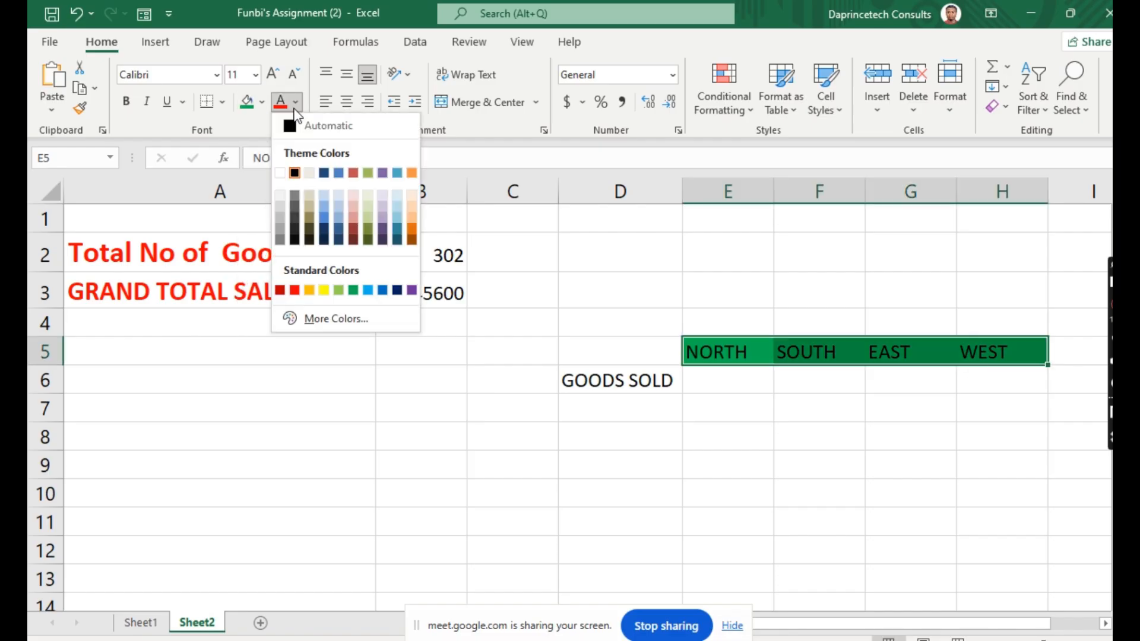
left_click(279, 175)
key("ctrl+b")
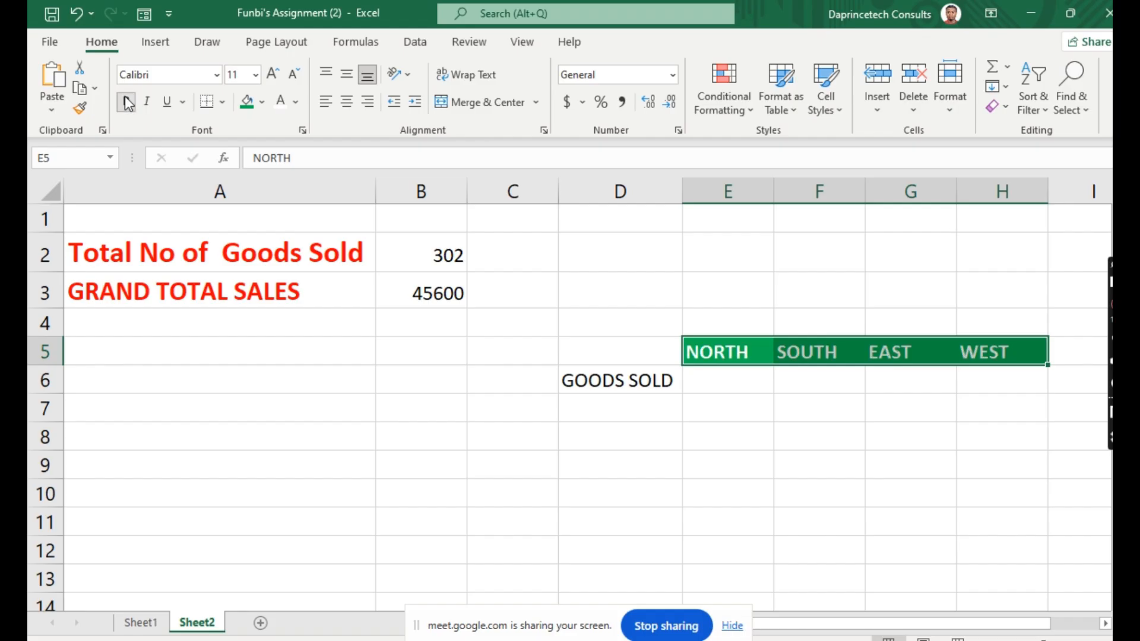
left_click(294, 104)
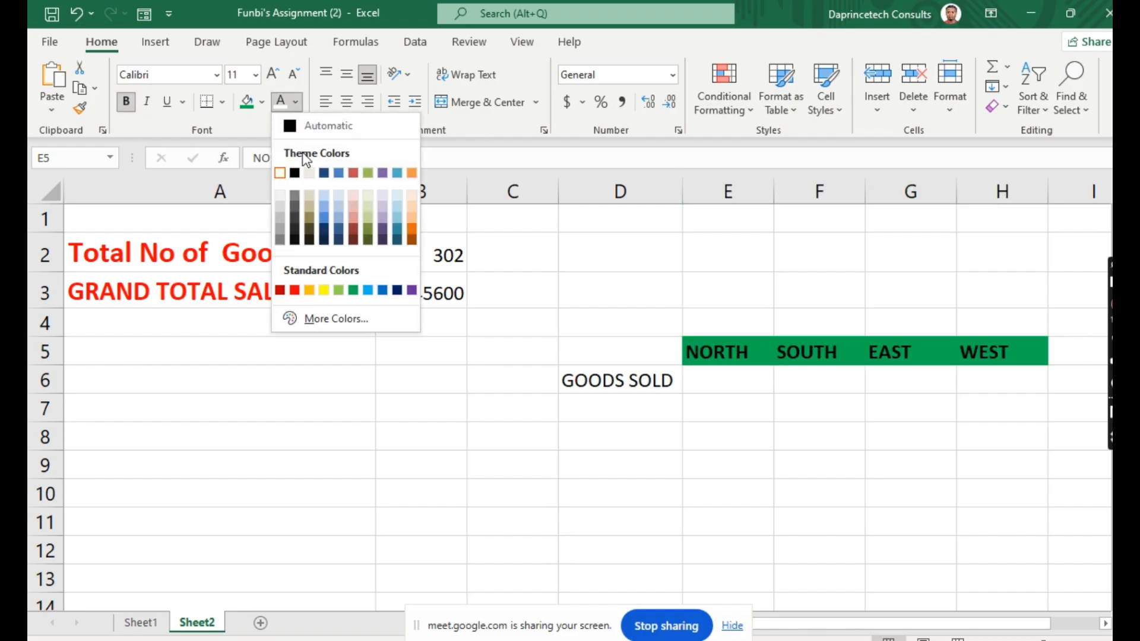
left_click(307, 126)
Start a SUMIF formula in Sheet2 cell E6 with the Region cells Sheet1!G2:G41 as the range.
left_click(743, 381)
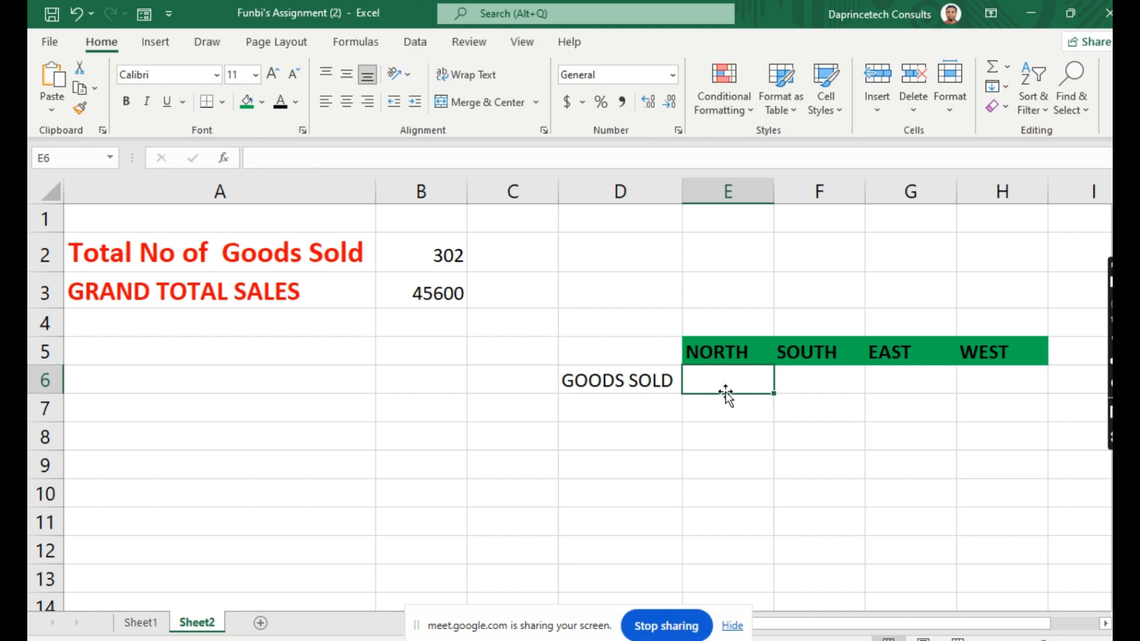
left_click(763, 425)
left_click(726, 372)
left_click(677, 380)
left_click(711, 387)
double_click(744, 389)
type("=SUMIF")
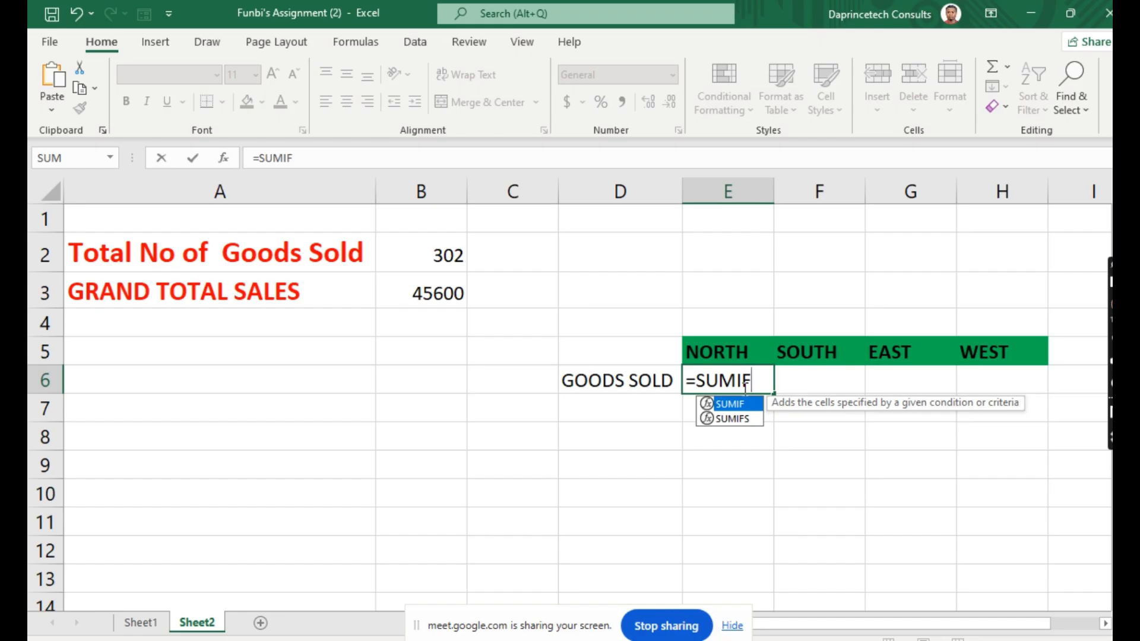
type("(")
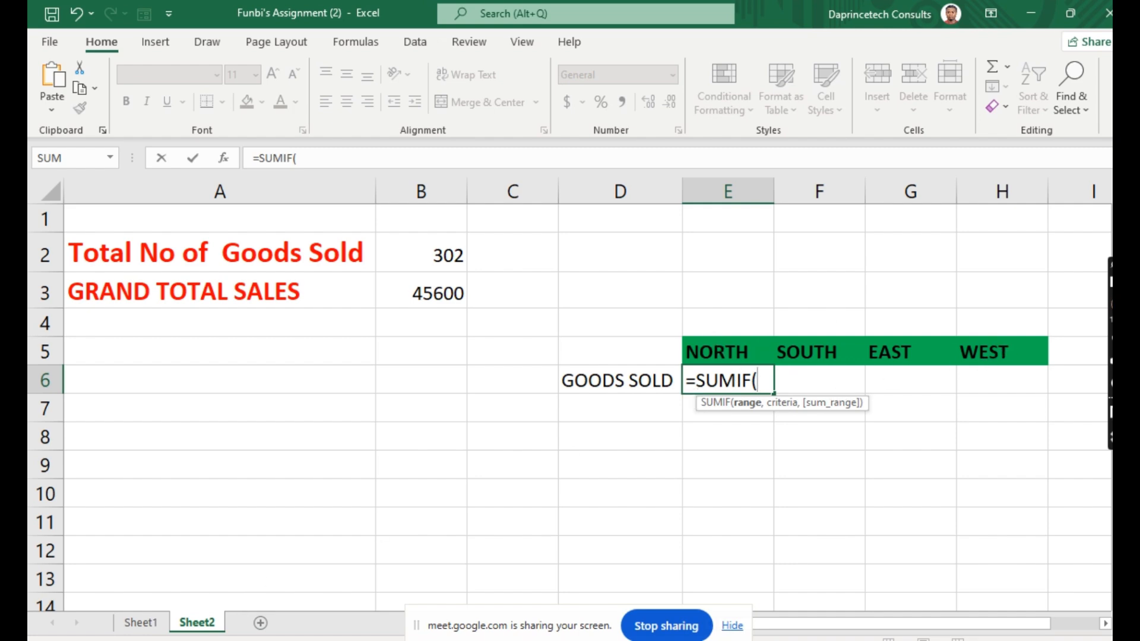
left_click(136, 625)
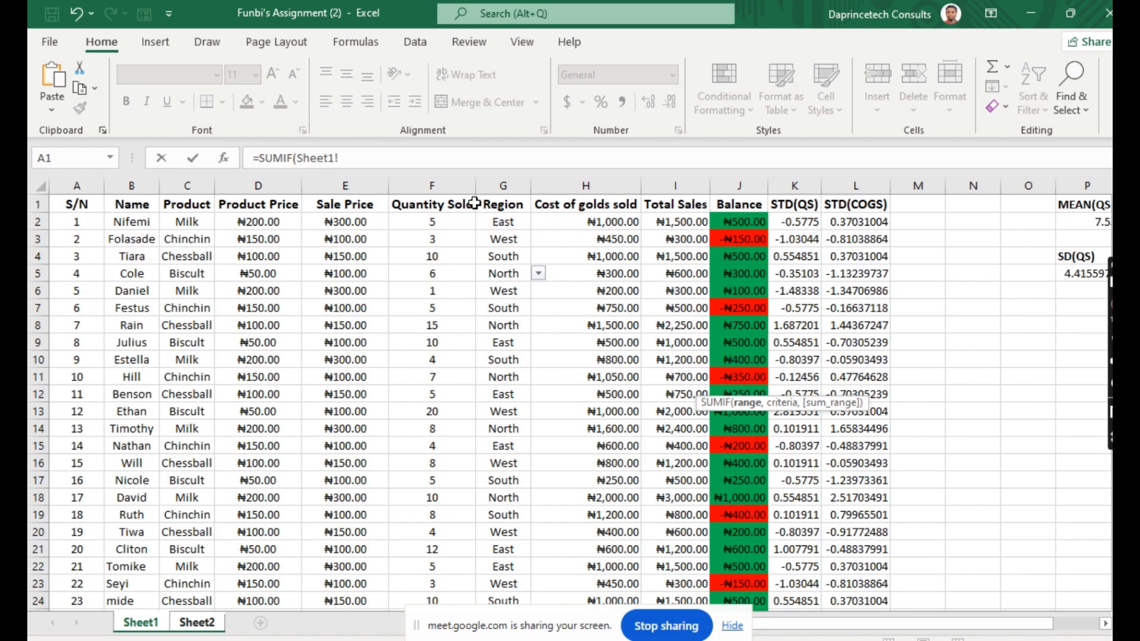
left_click(502, 222)
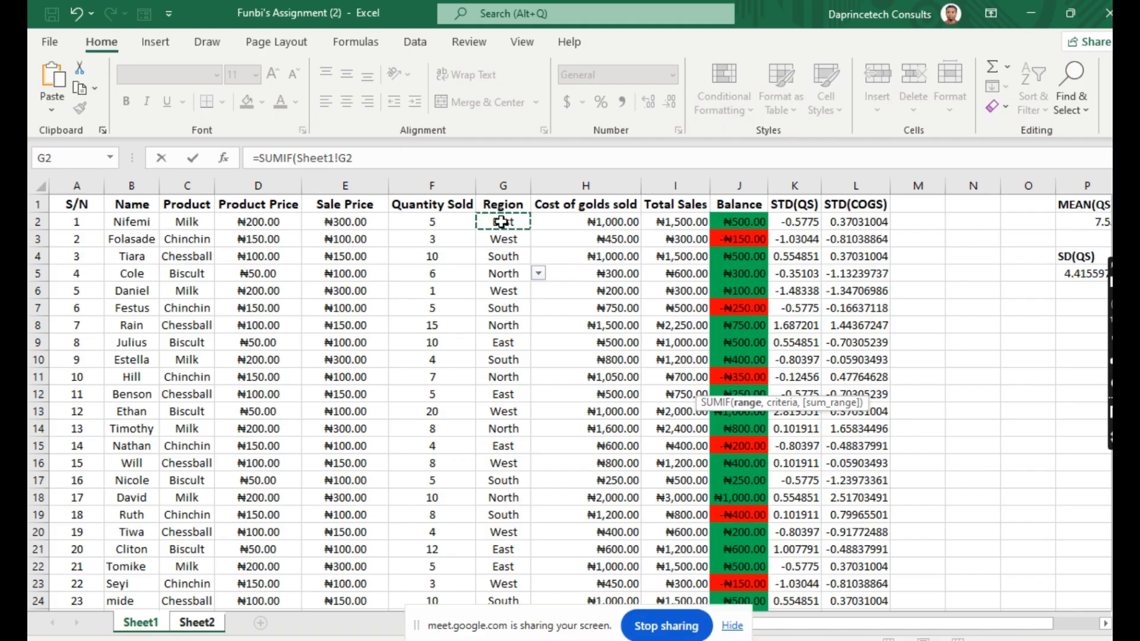
left_click_drag(501, 223, 504, 545)
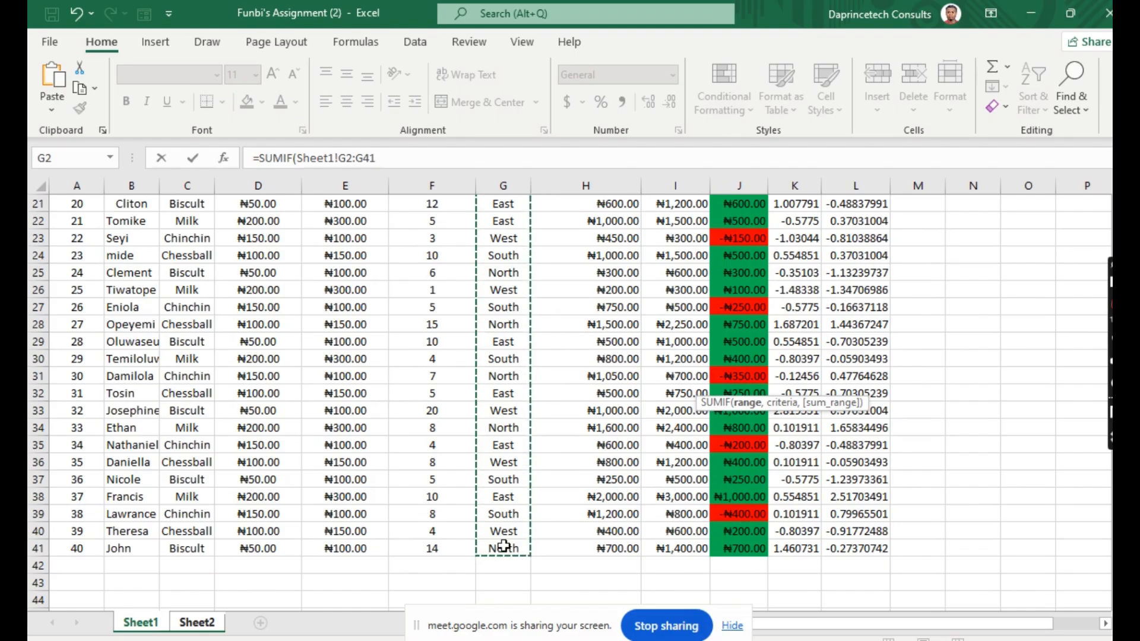
type(",")
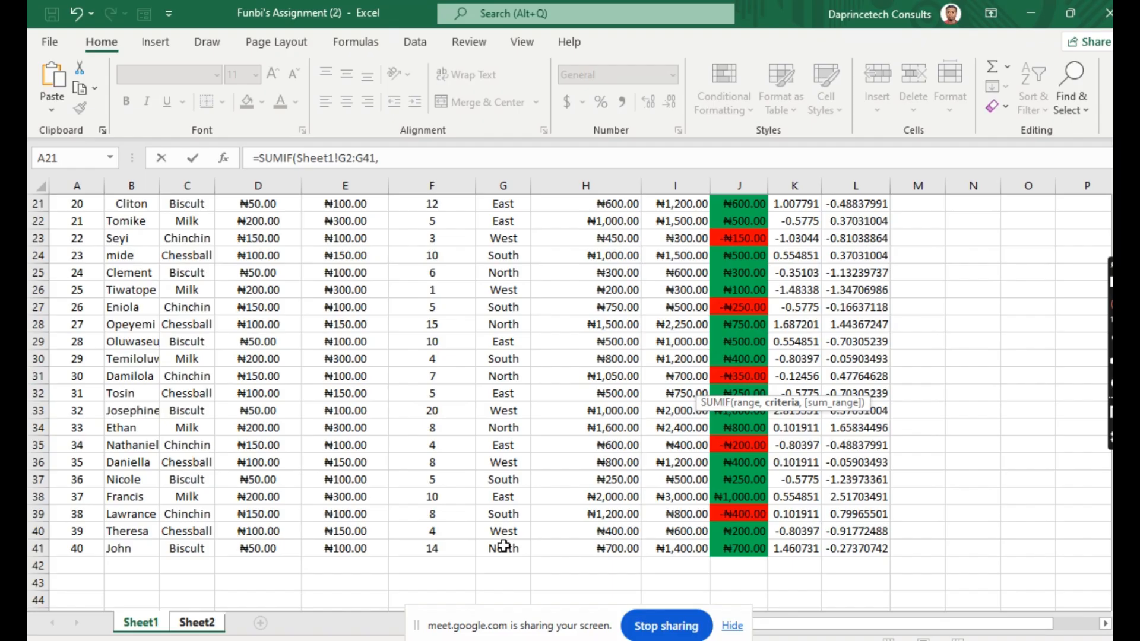
Complete the NORTH formula with Sheet1!G5 as the criterion and Sheet1!F2:F41 as the sum range, and check it in E6.
scroll(689, 487, "up", 7)
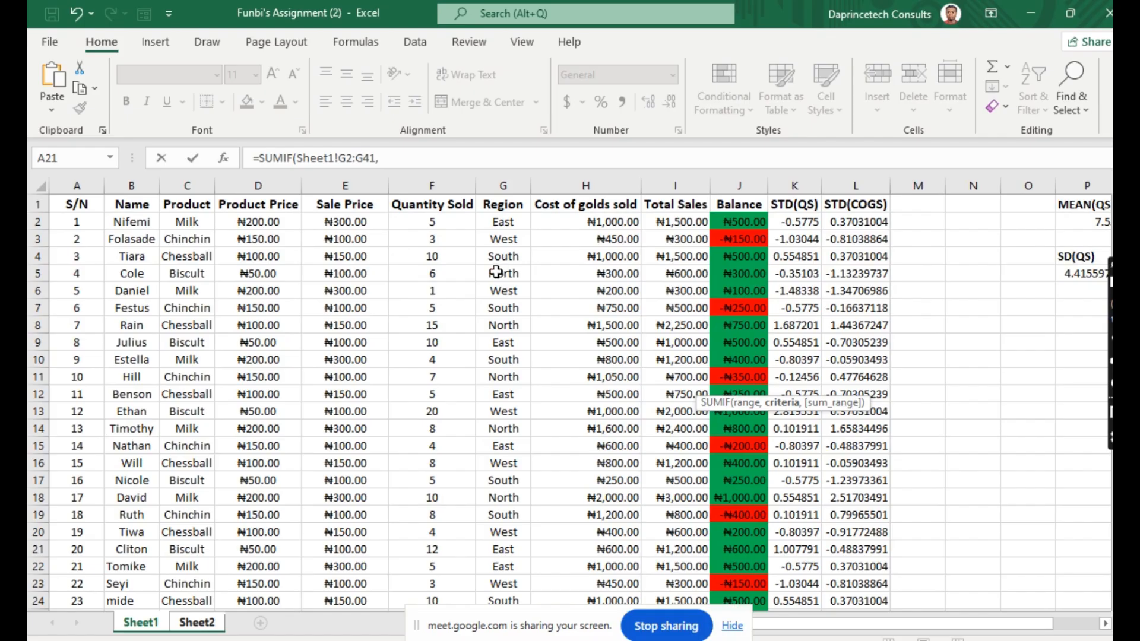
left_click(496, 272)
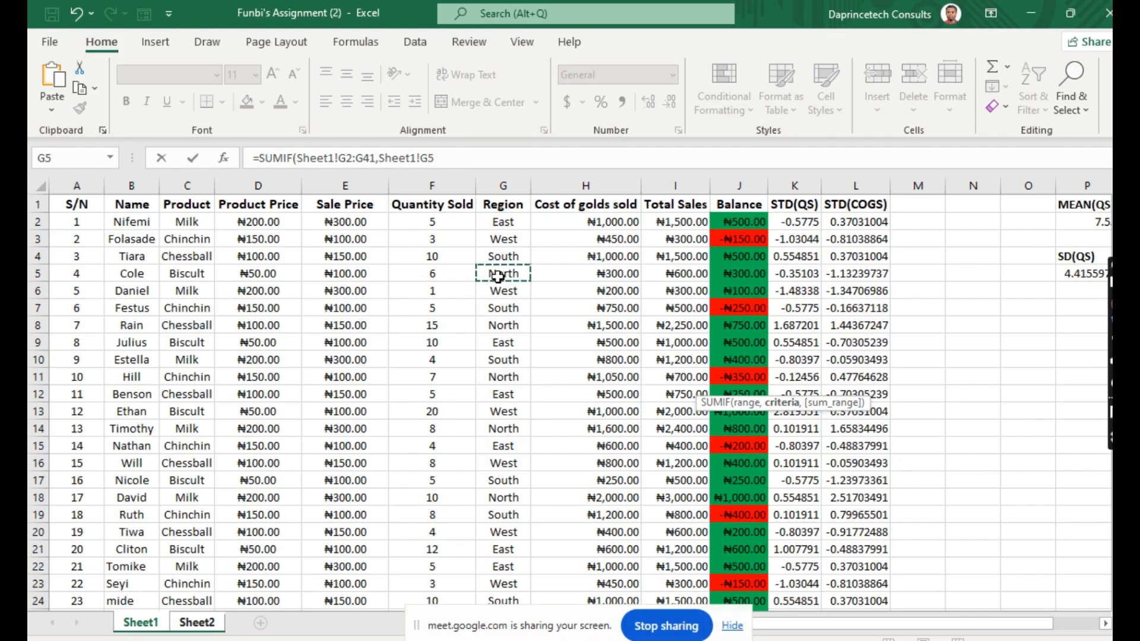
type(",")
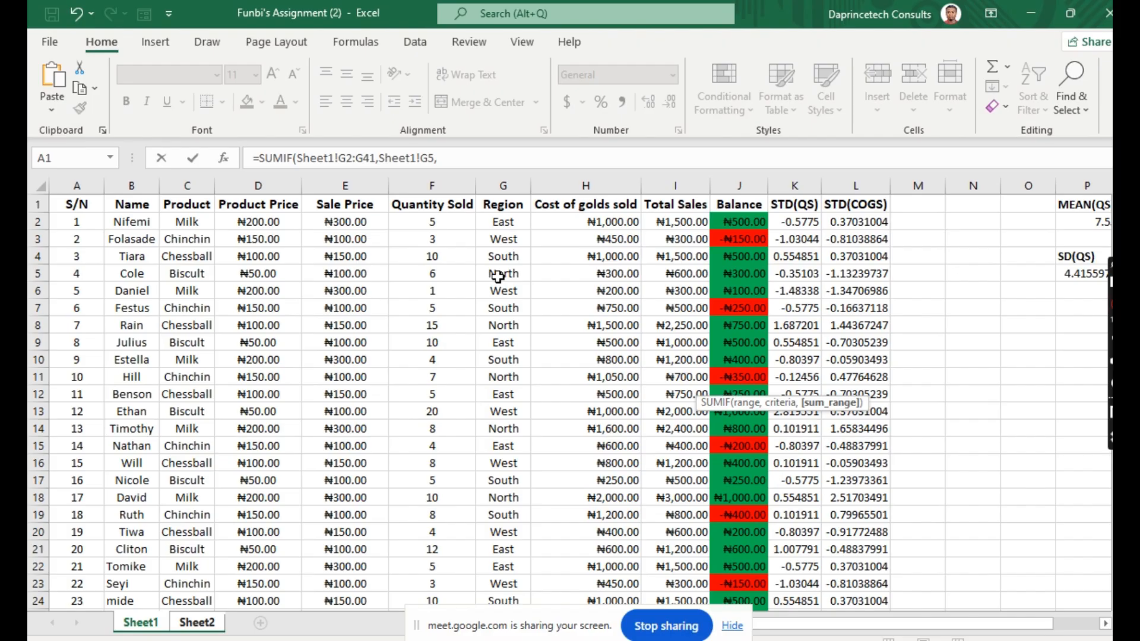
left_click(427, 219)
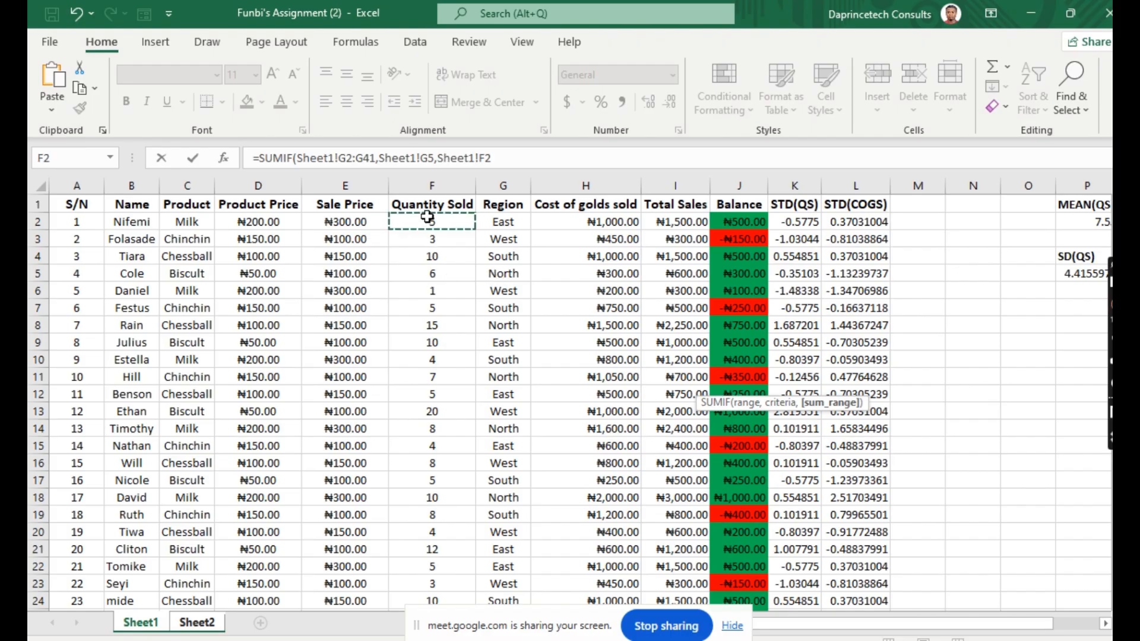
left_click_drag(428, 216, 440, 565)
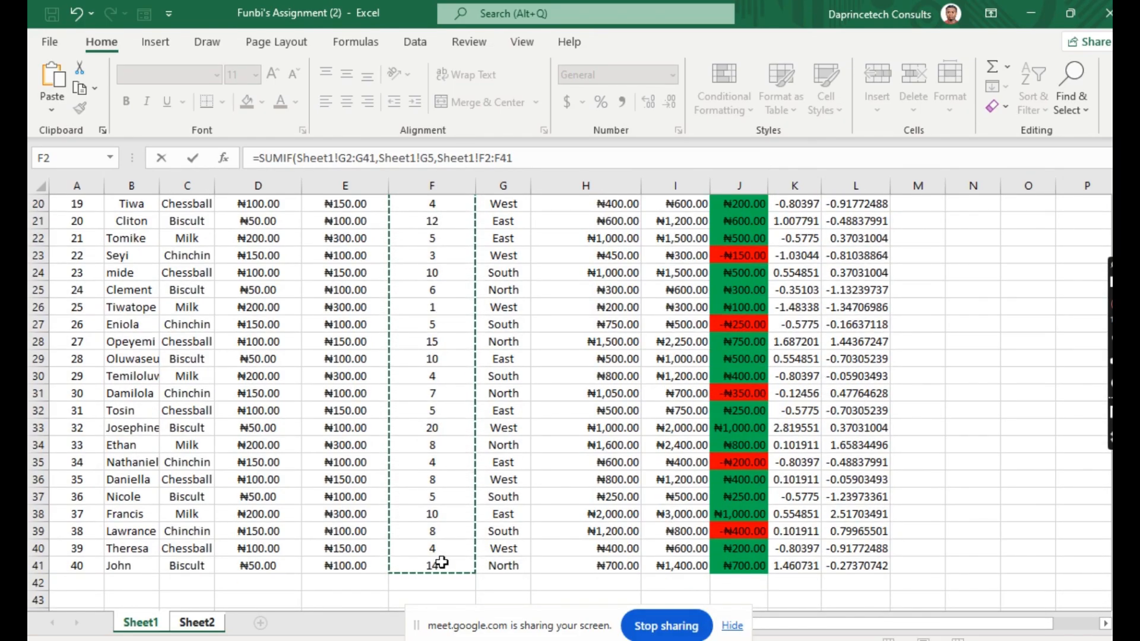
type(")")
key("Return")
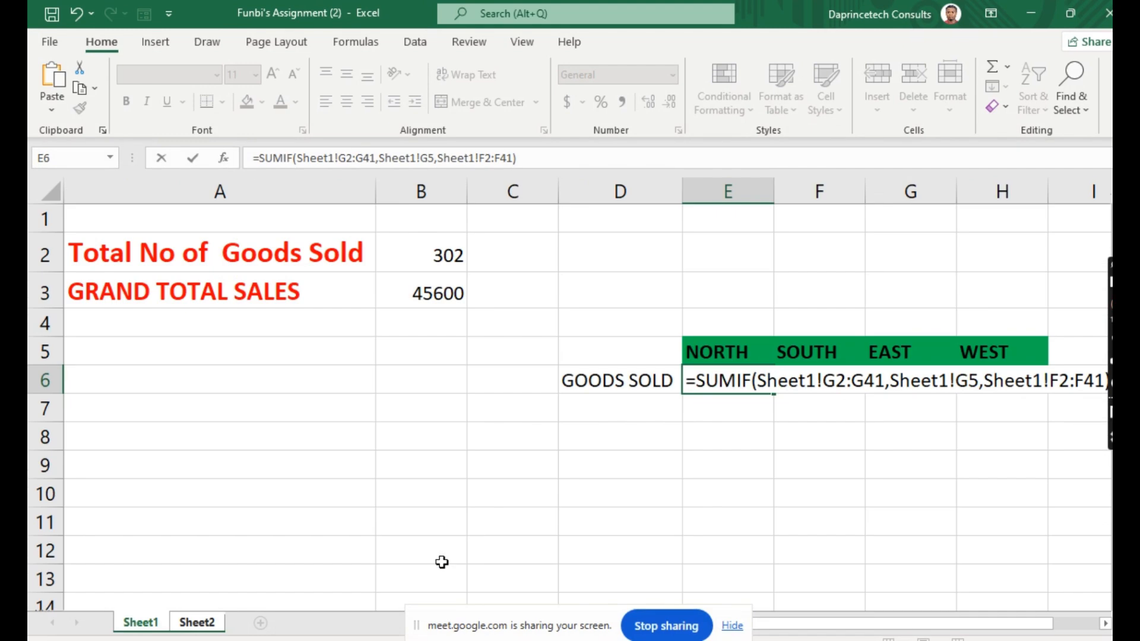
left_click(742, 370)
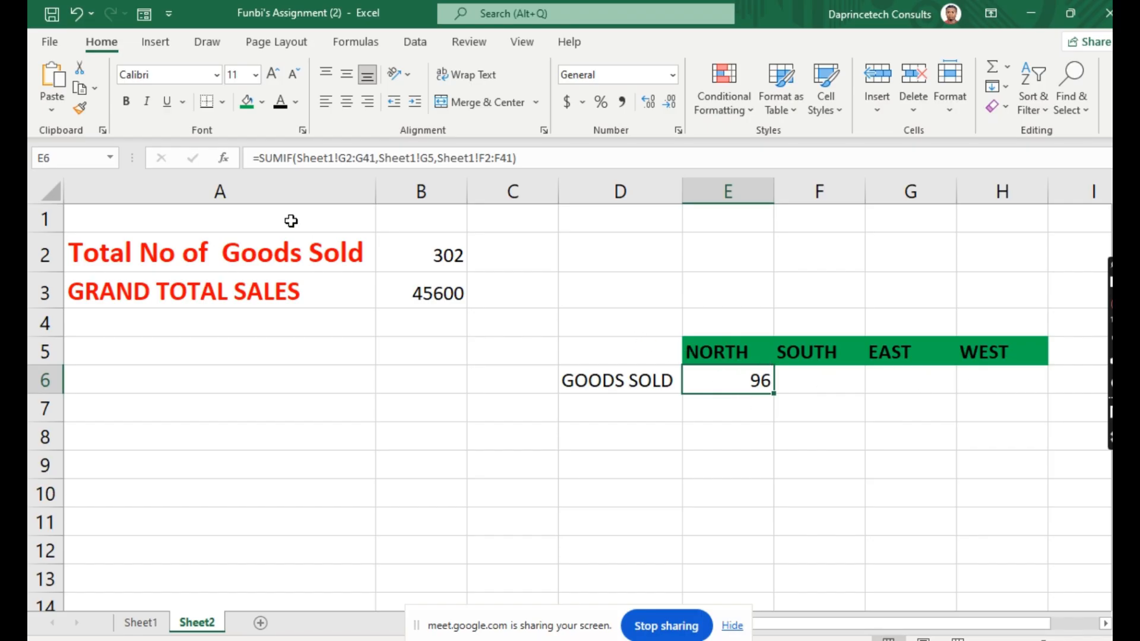
left_click(413, 261)
Start a SUMIF formula in Sheet2 cell F6 for SOUTH with Sheet1!G2:G41 as the range.
left_click(821, 385)
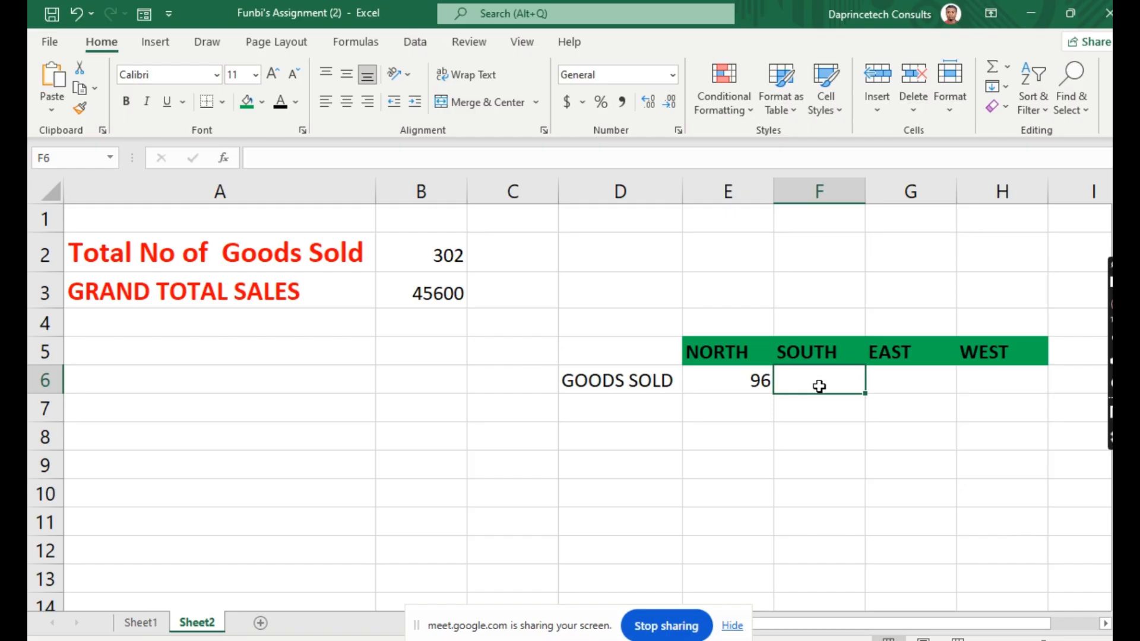
type("=")
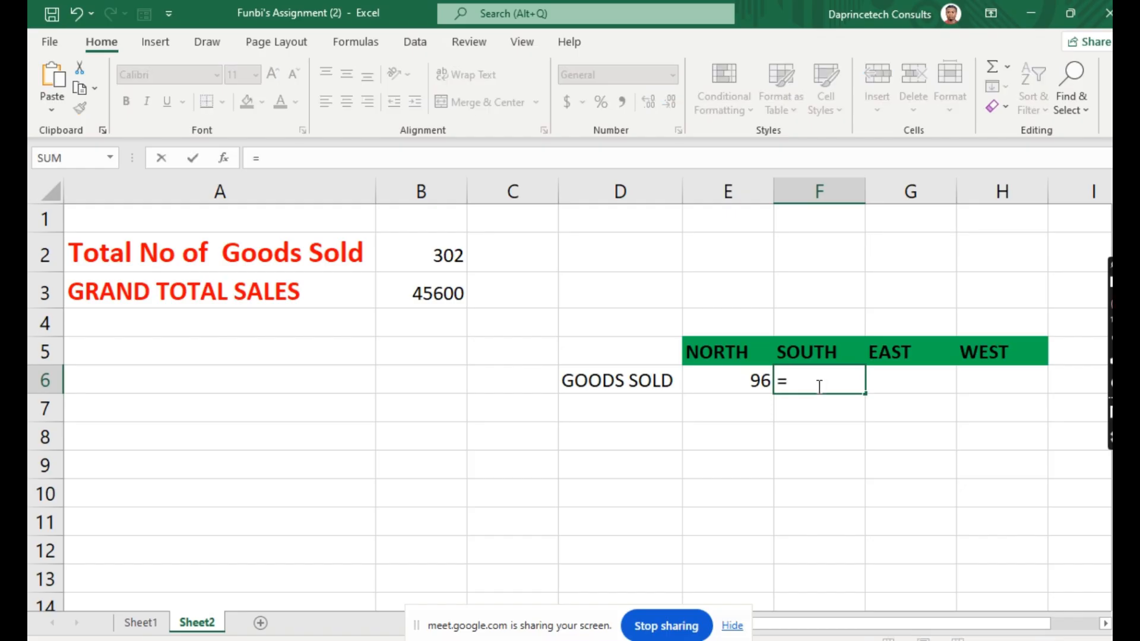
type("SUMIF")
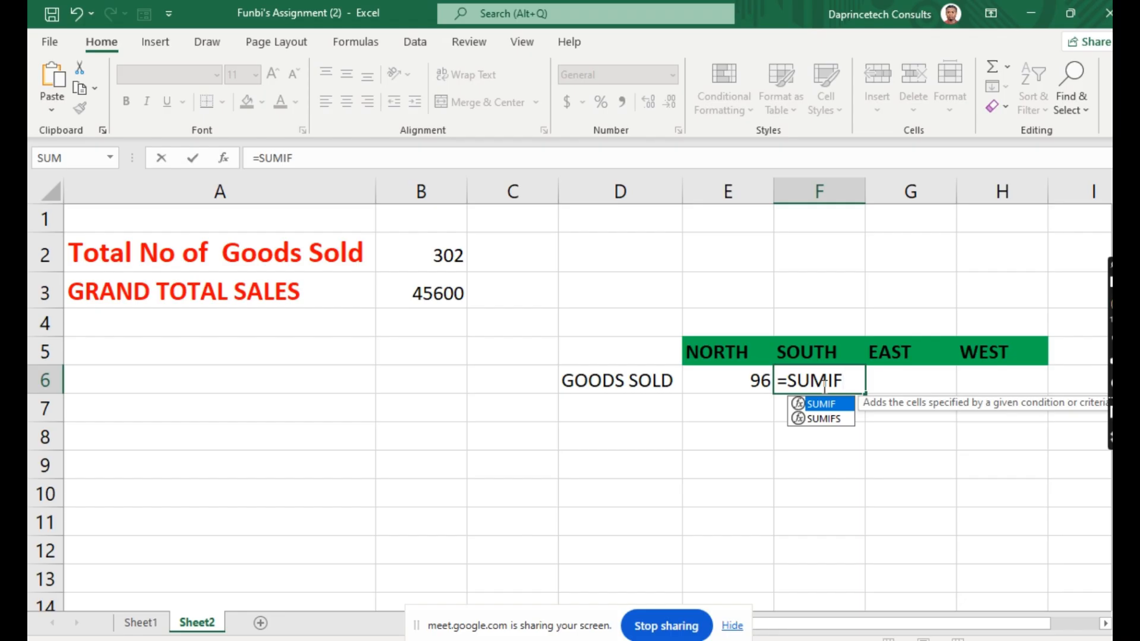
type("(")
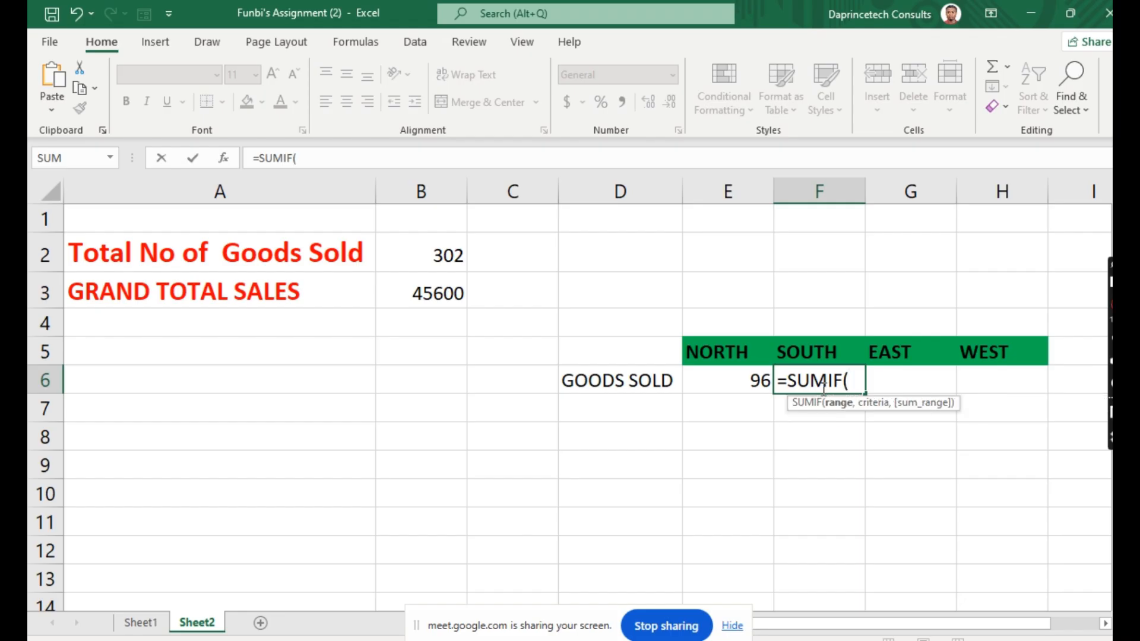
left_click(145, 624)
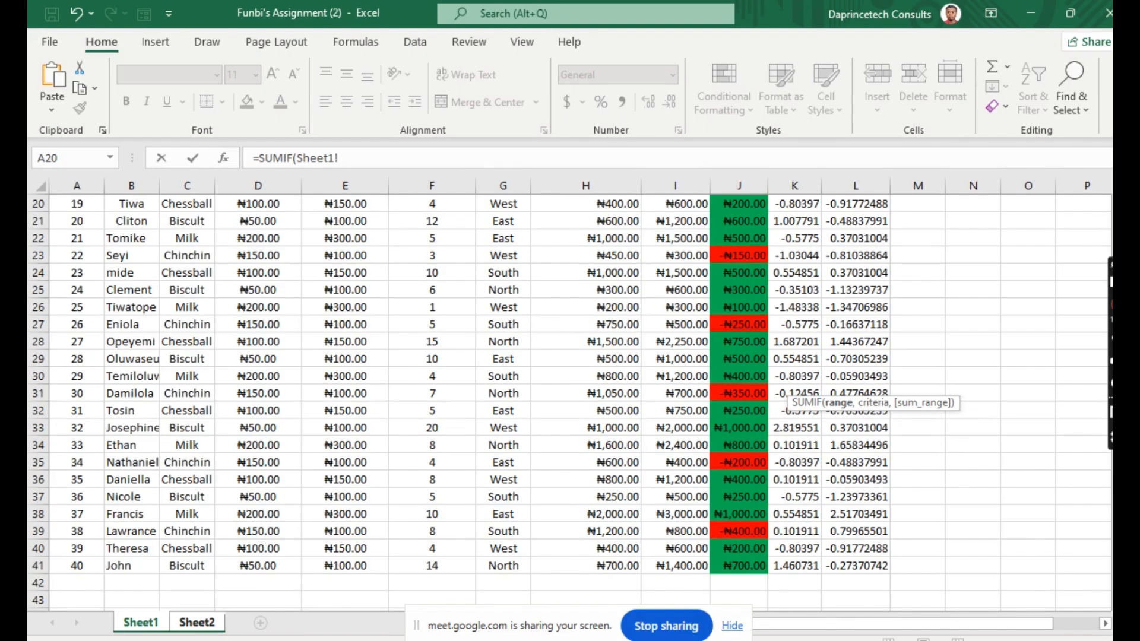
scroll(603, 338, "up", 6)
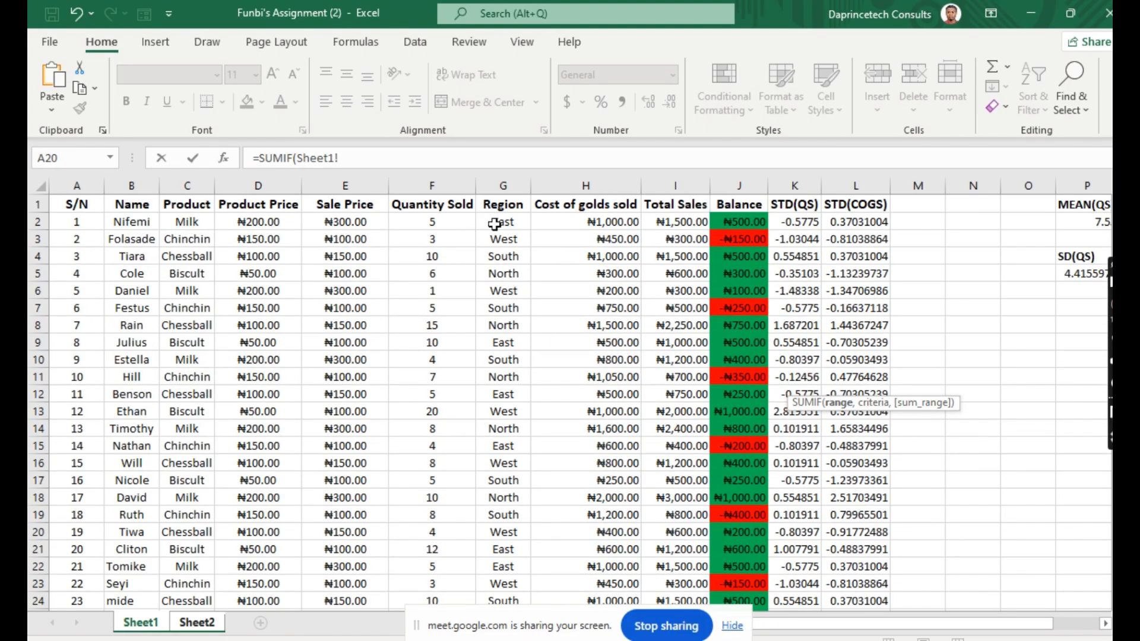
left_click(495, 225)
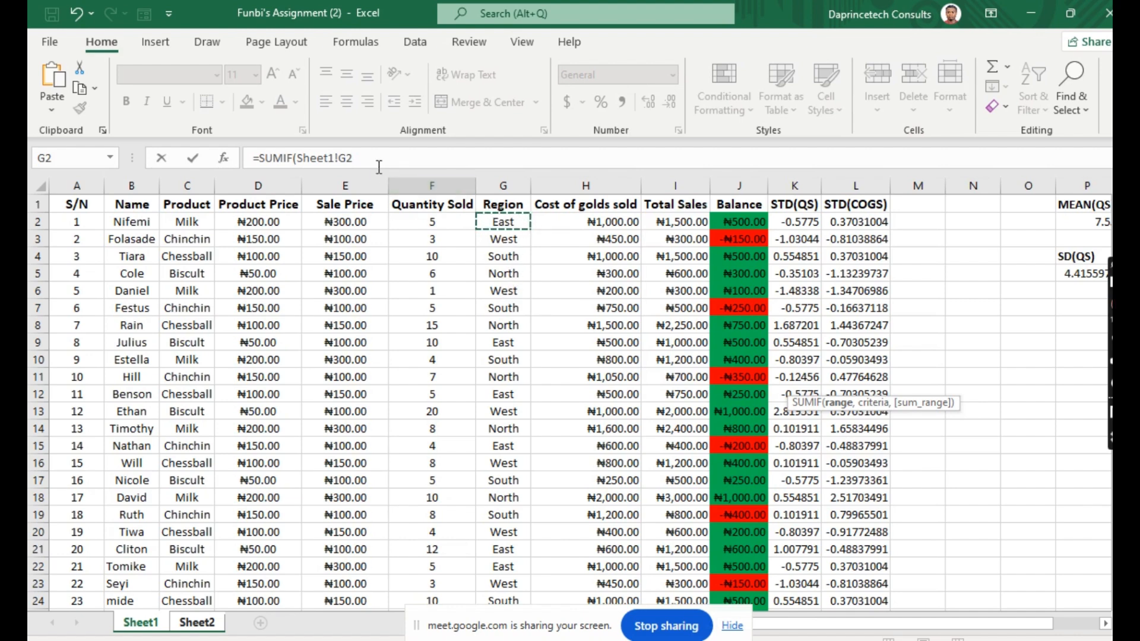
type(":")
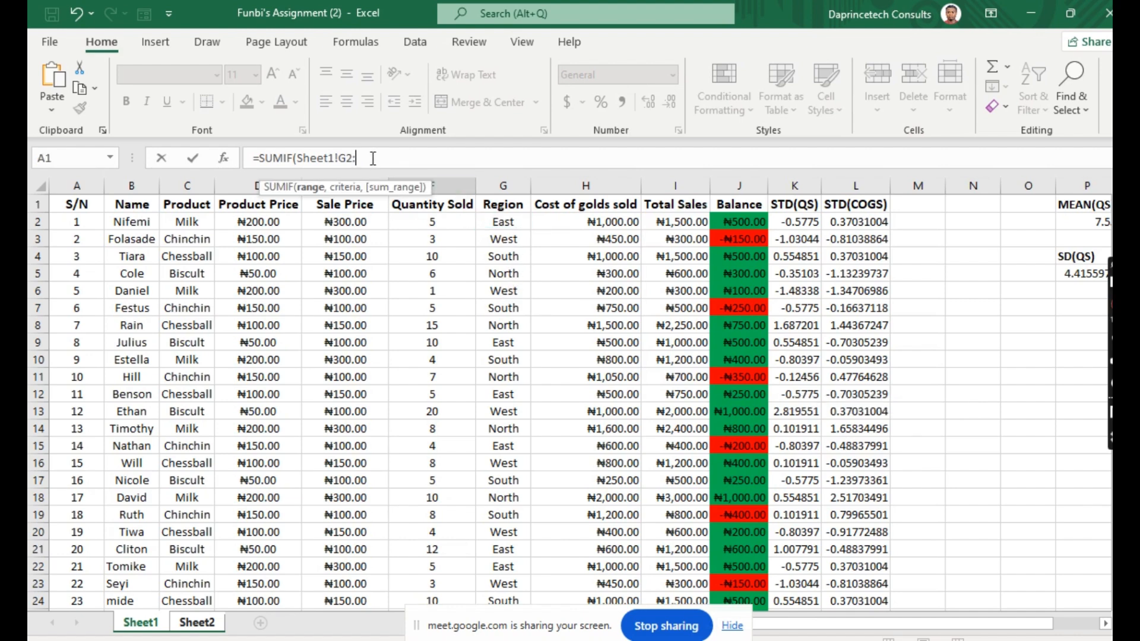
type("G41,")
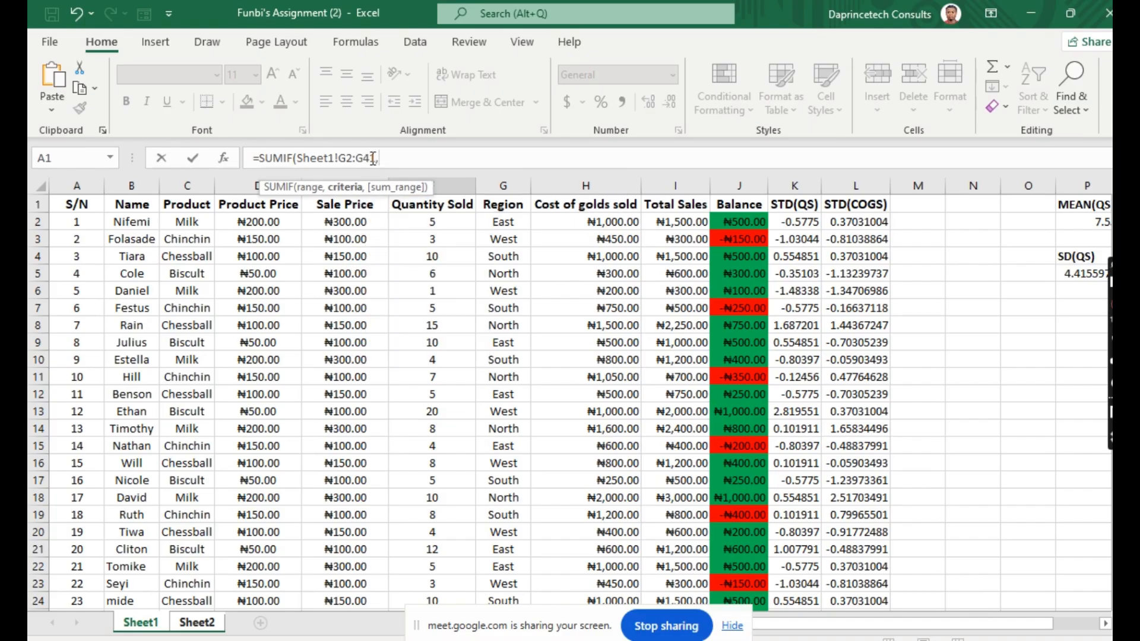
Set the South cell Sheet1!G4 as the criterion of the SOUTH formula.
left_click(153, 628)
left_click(184, 624)
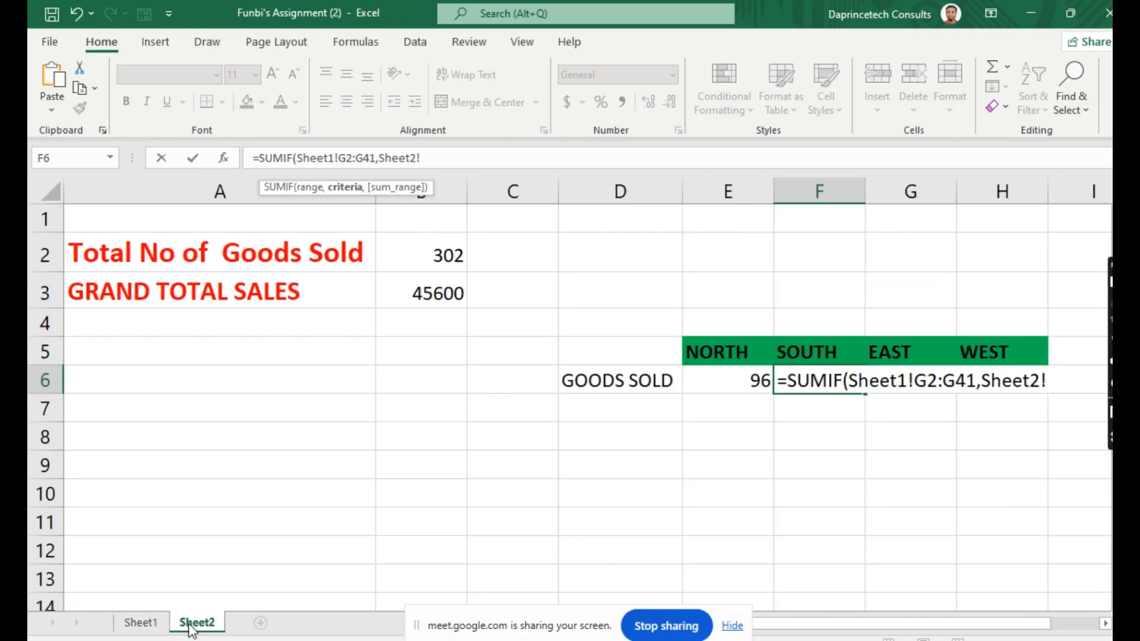
left_click(138, 625)
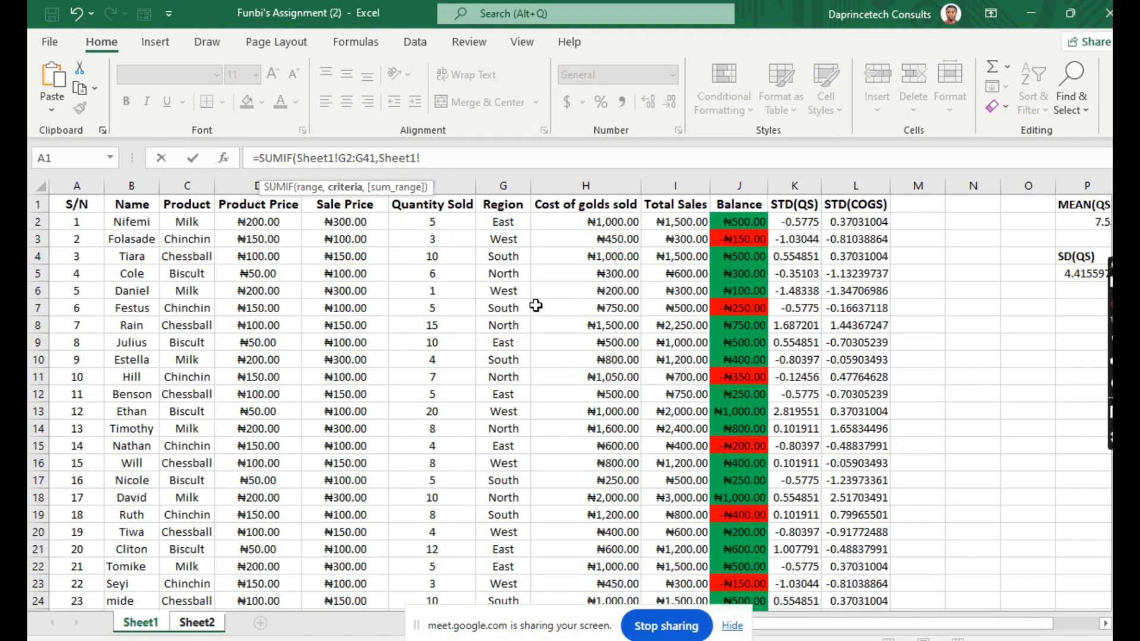
left_click(503, 258)
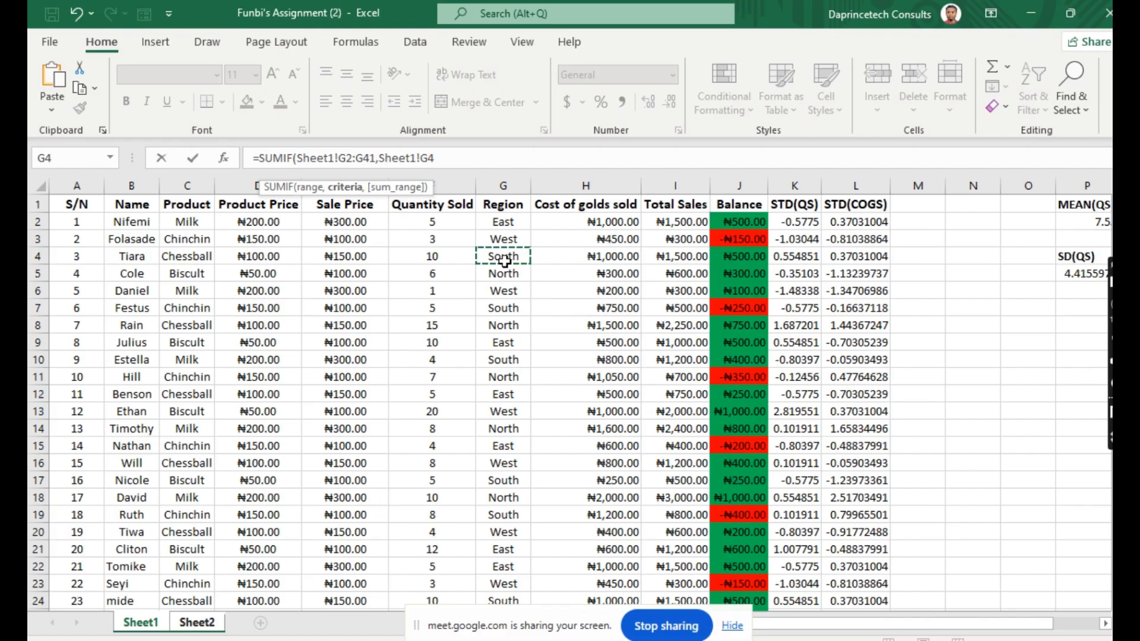
type(",")
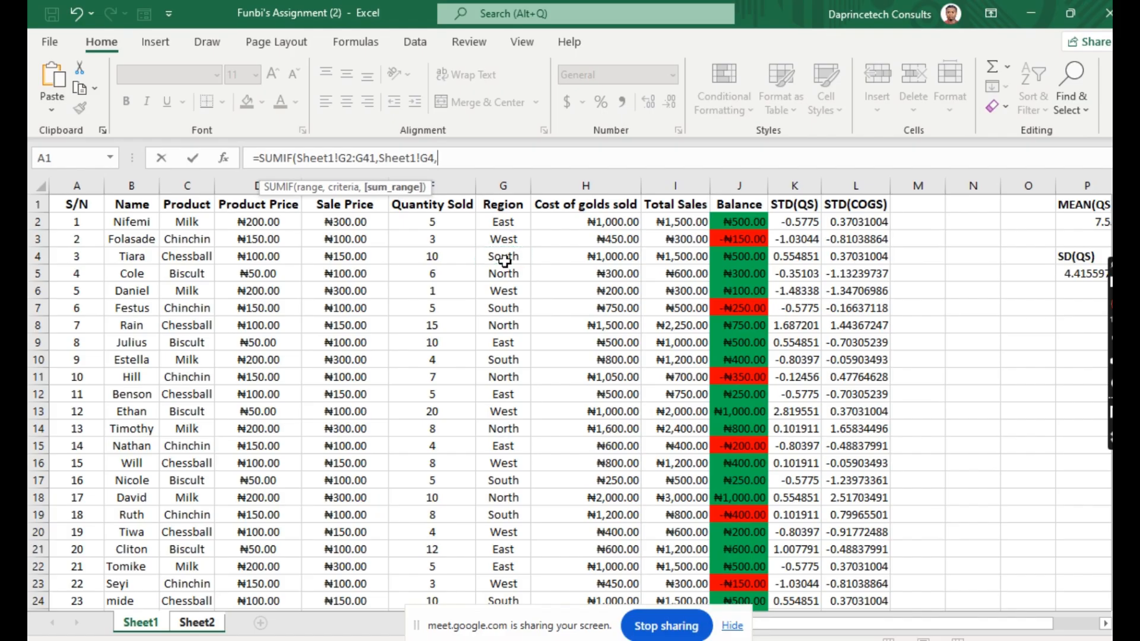
Complete the SOUTH formula with the Quantity Sold cells Sheet1!F2:F41 as the sum range, and check it in F6.
left_click(443, 220)
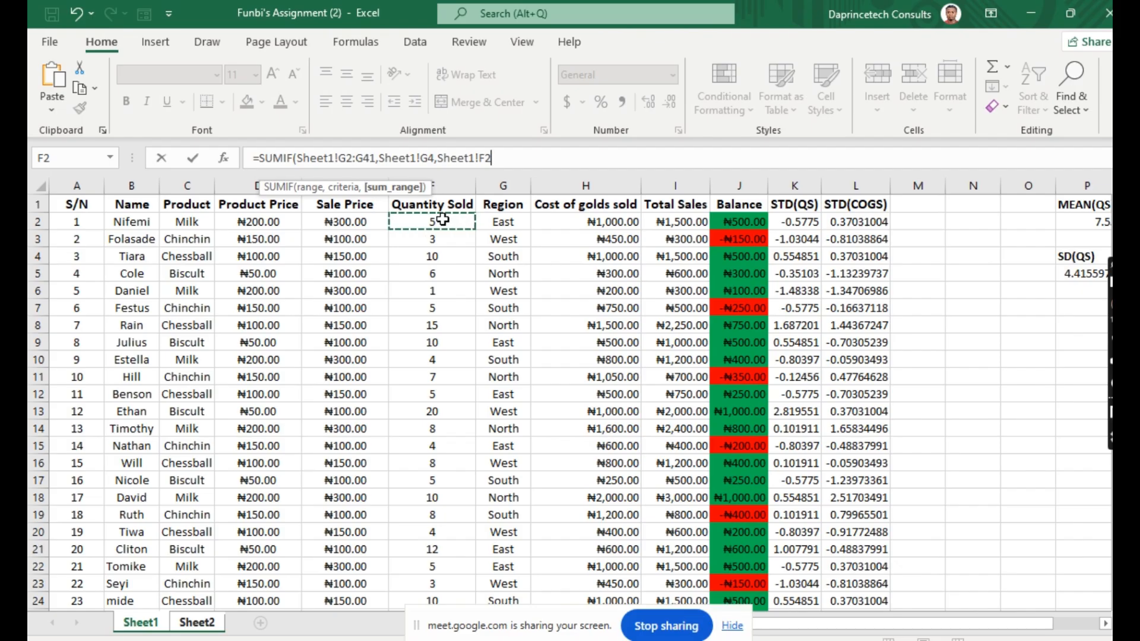
type(":F2")
key("BackSpace")
type("4")
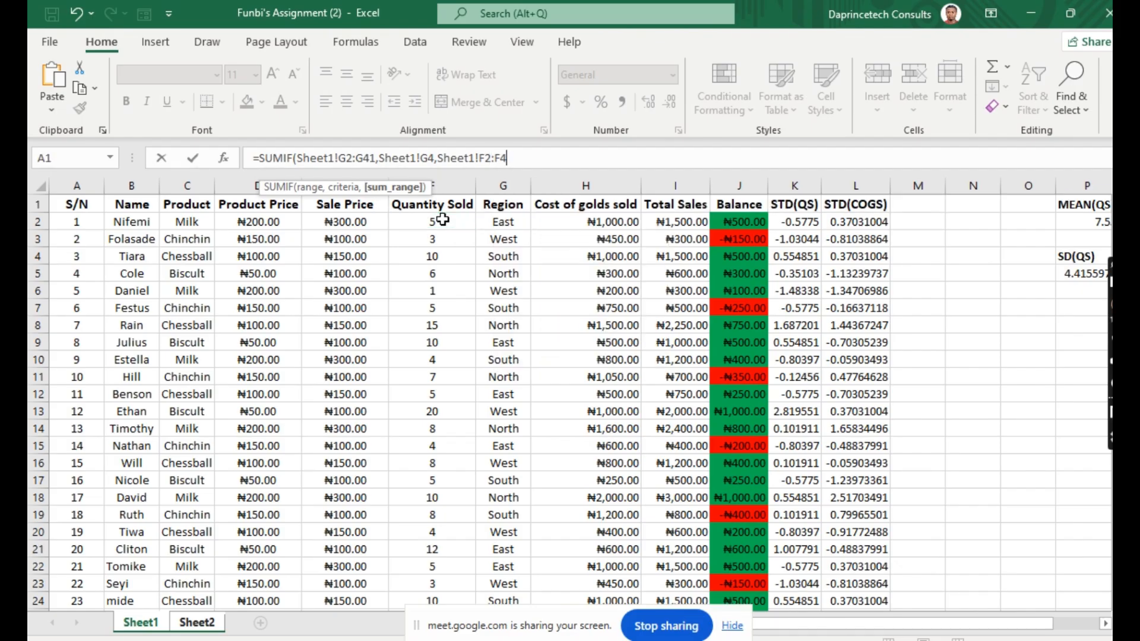
type("1)")
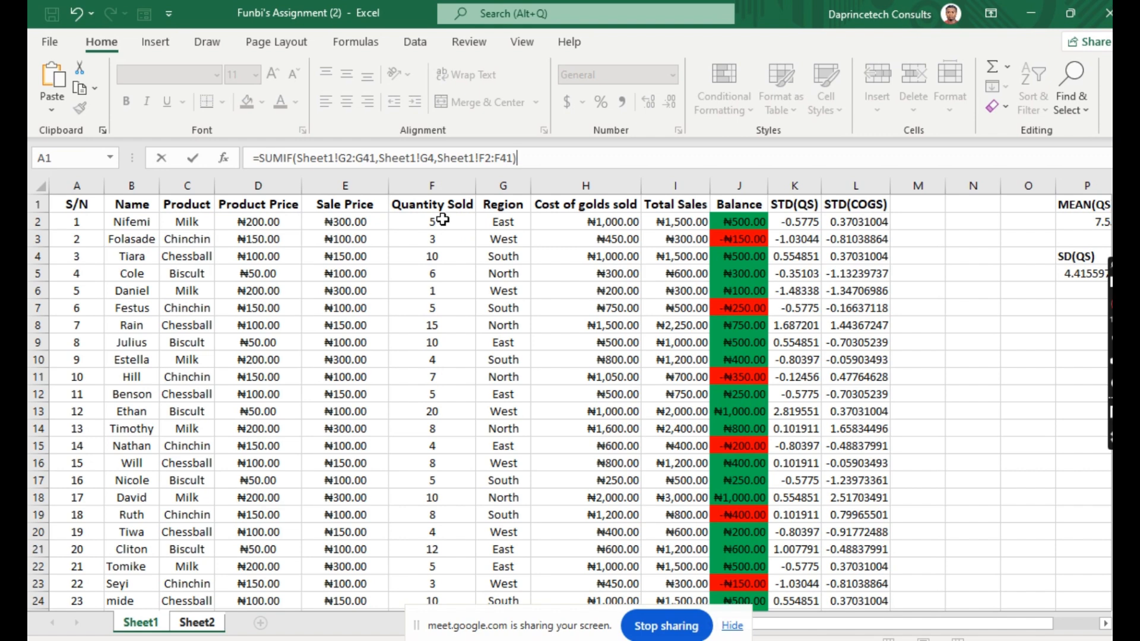
key("Return")
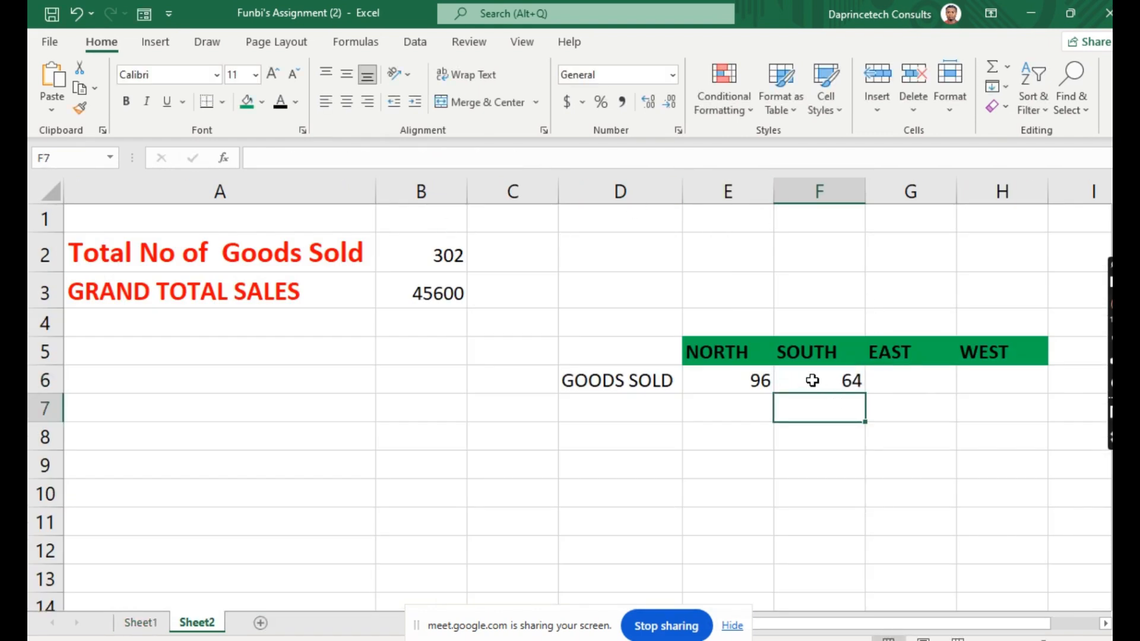
left_click(812, 380)
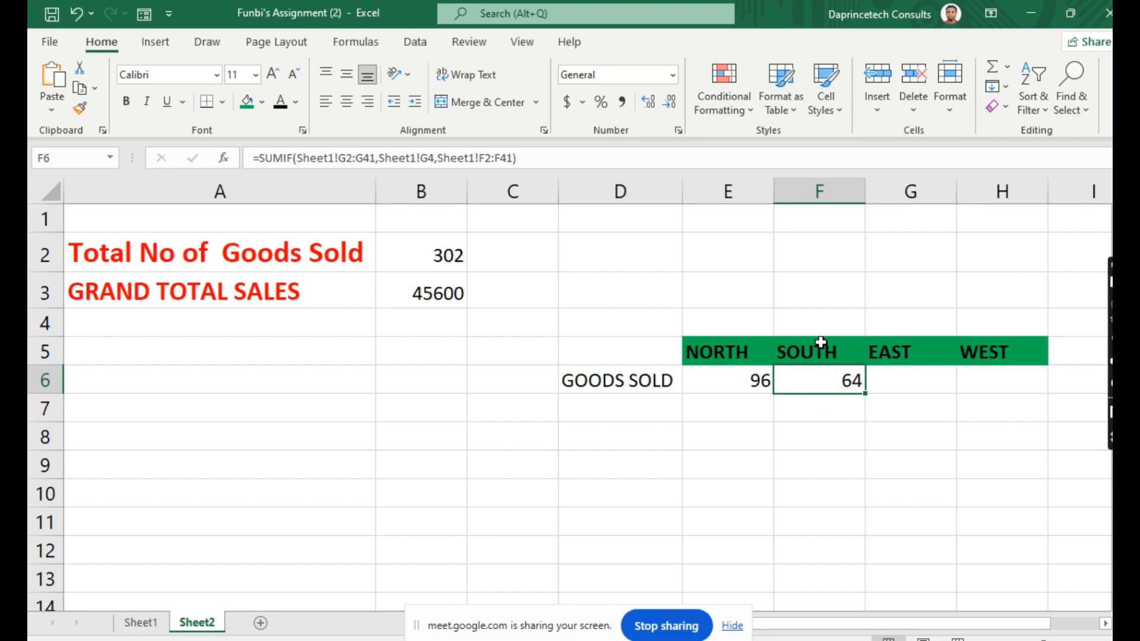
Start a SUMIF formula in Sheet2 cell G6 for EAST with the Region cells Sheet1!G2:G41 as the range.
left_click(907, 381)
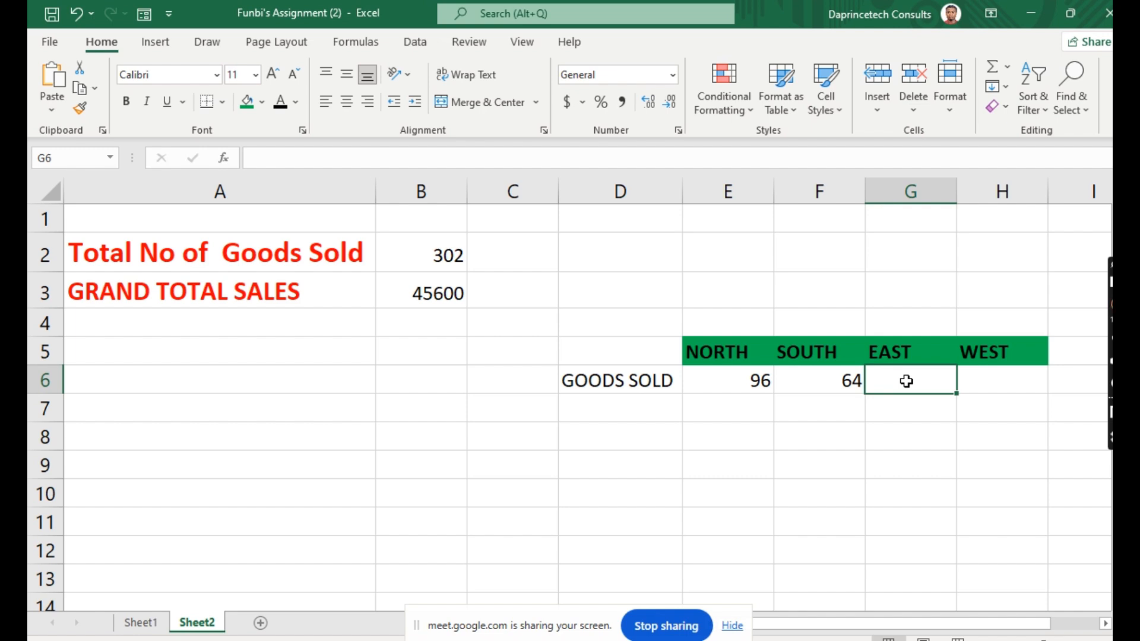
type("=")
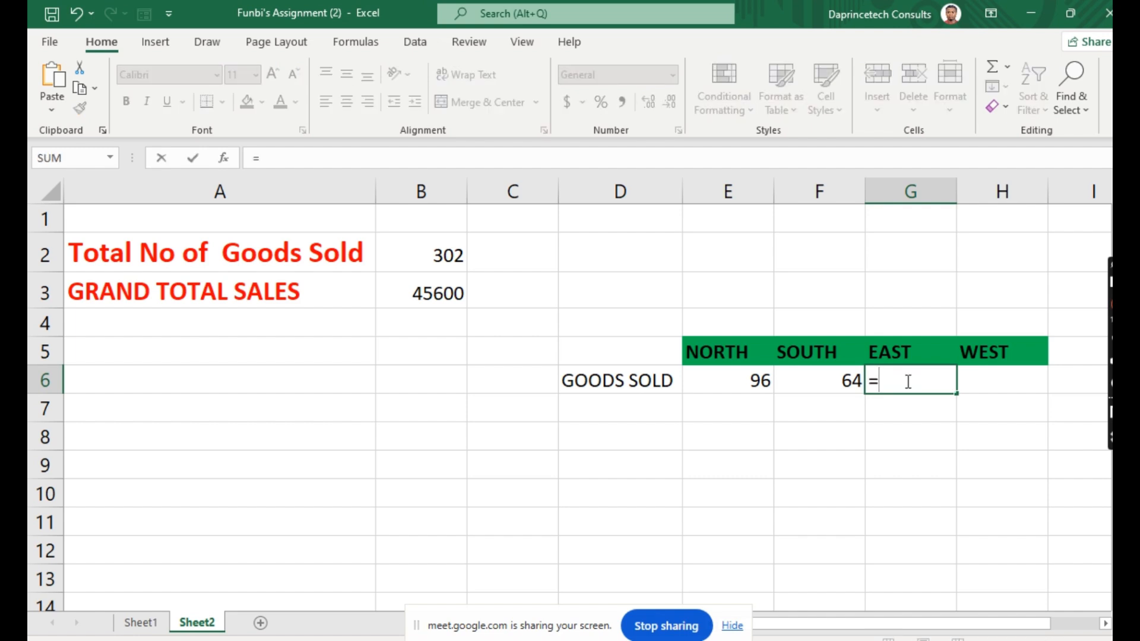
type("SUMI")
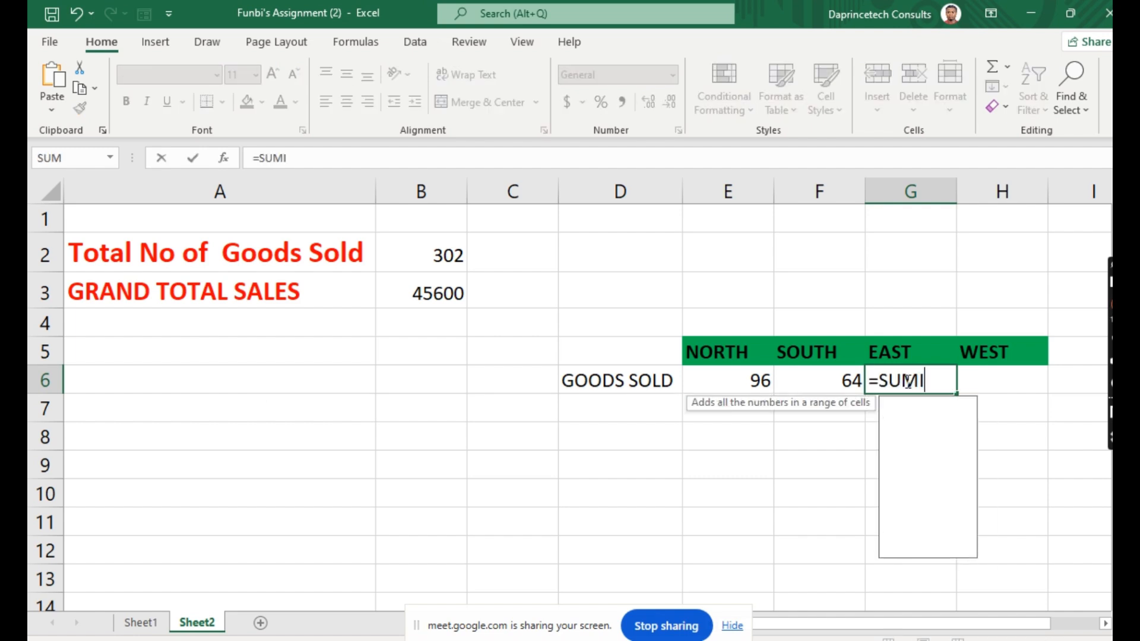
type("F")
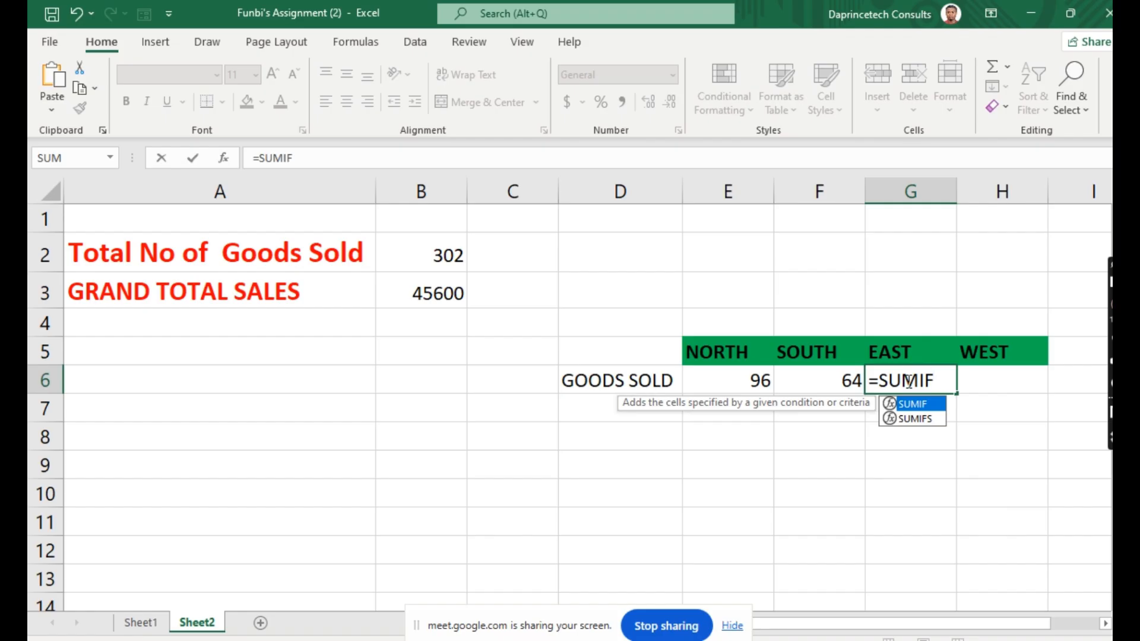
type("(")
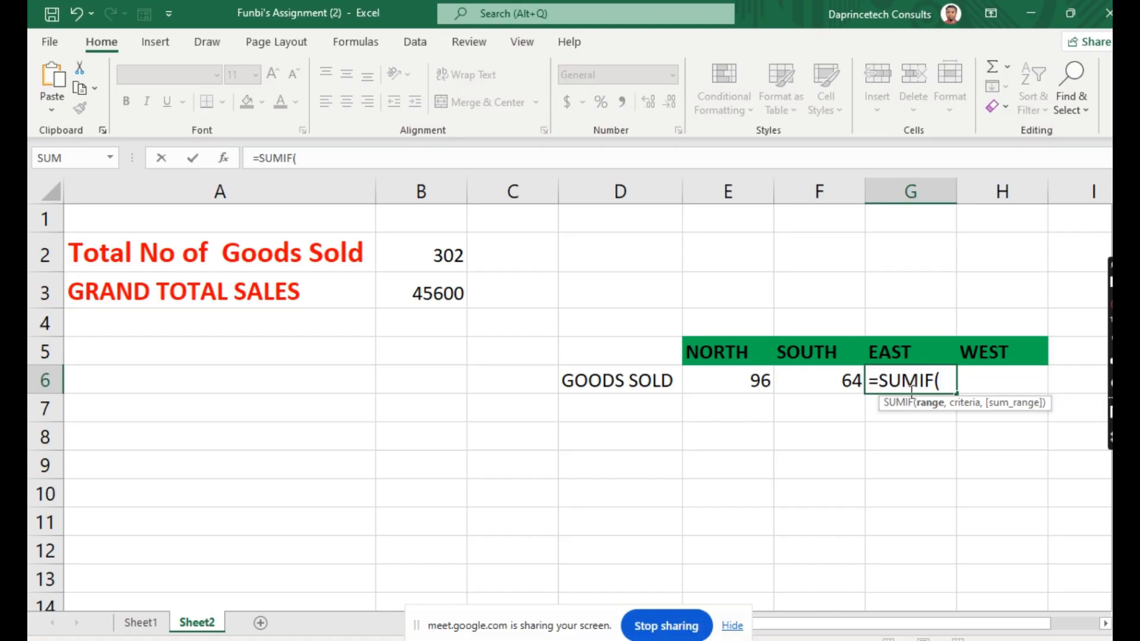
left_click(141, 623)
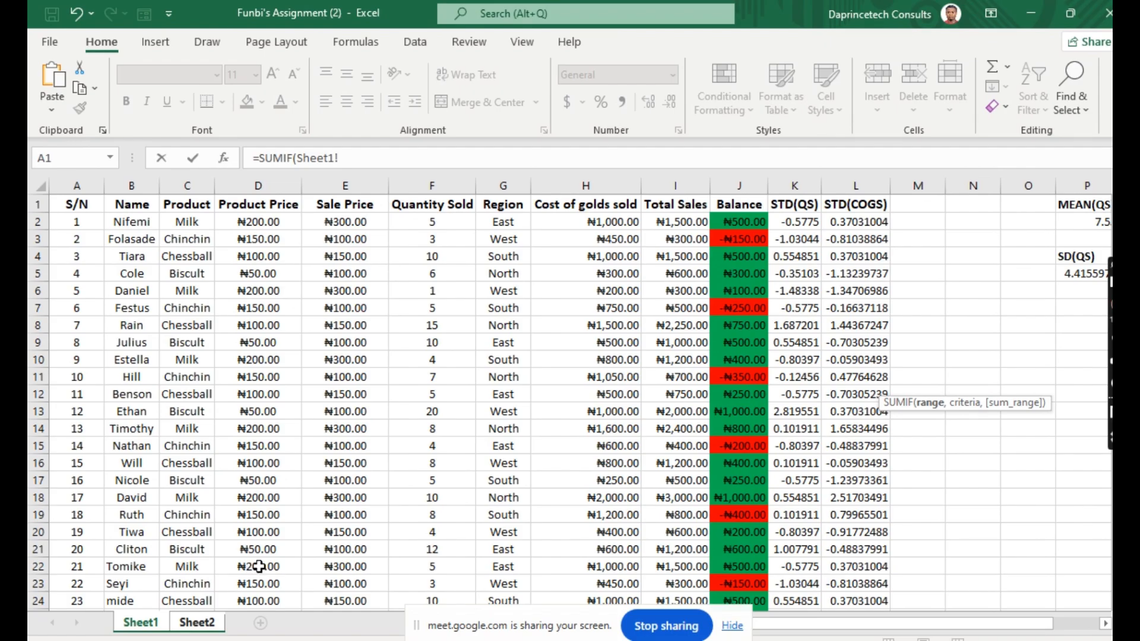
left_click(202, 624)
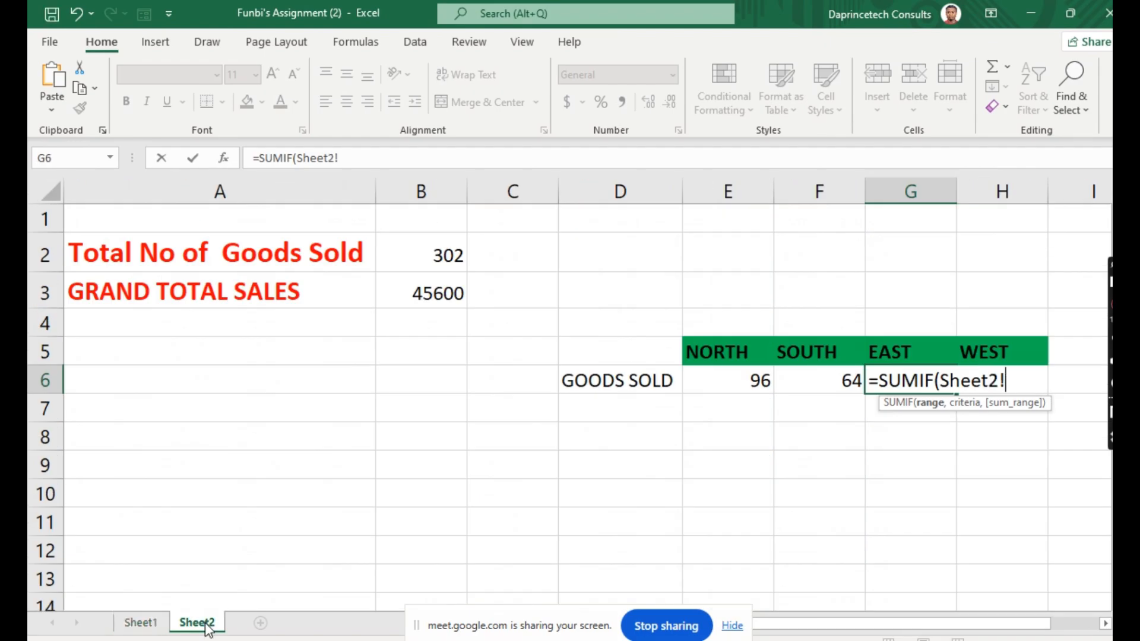
left_click(142, 625)
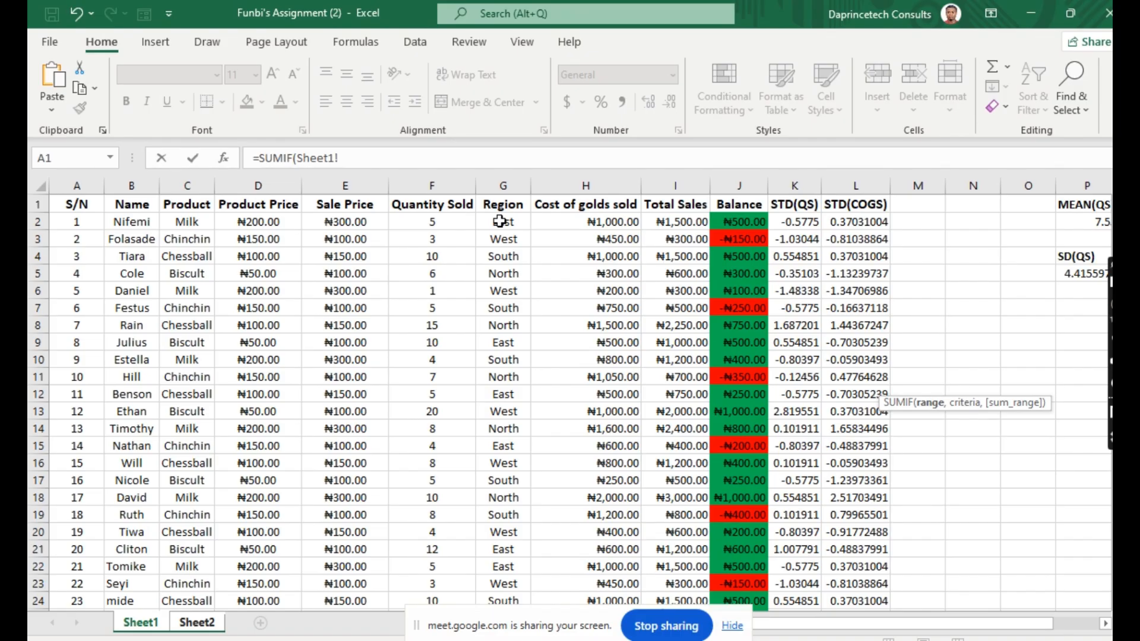
left_click_drag(501, 222, 506, 529)
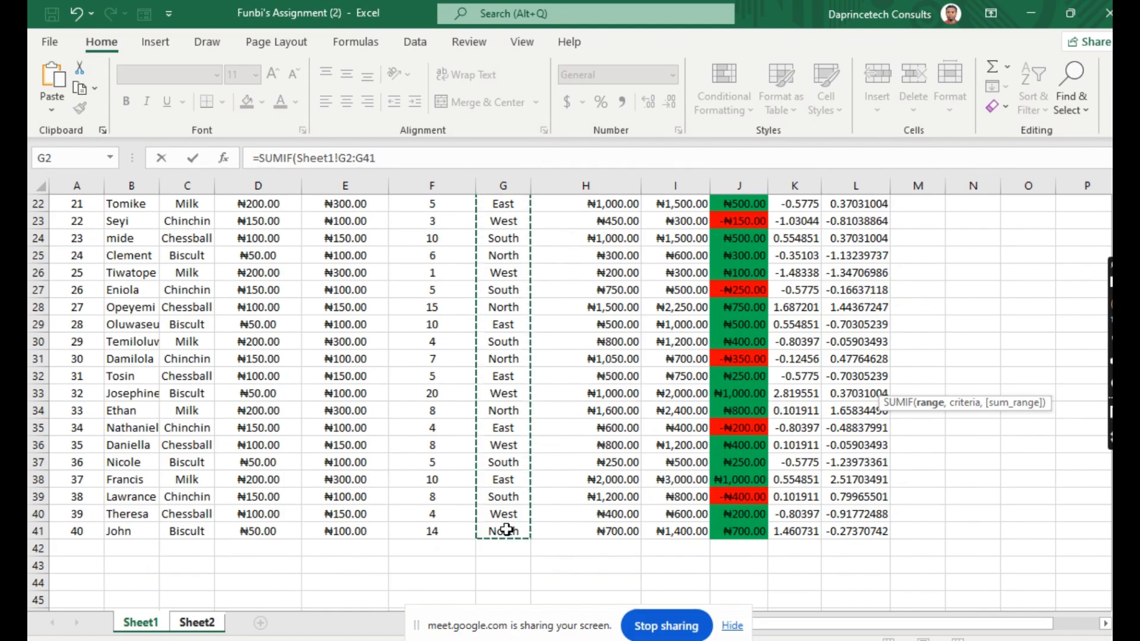
type(",")
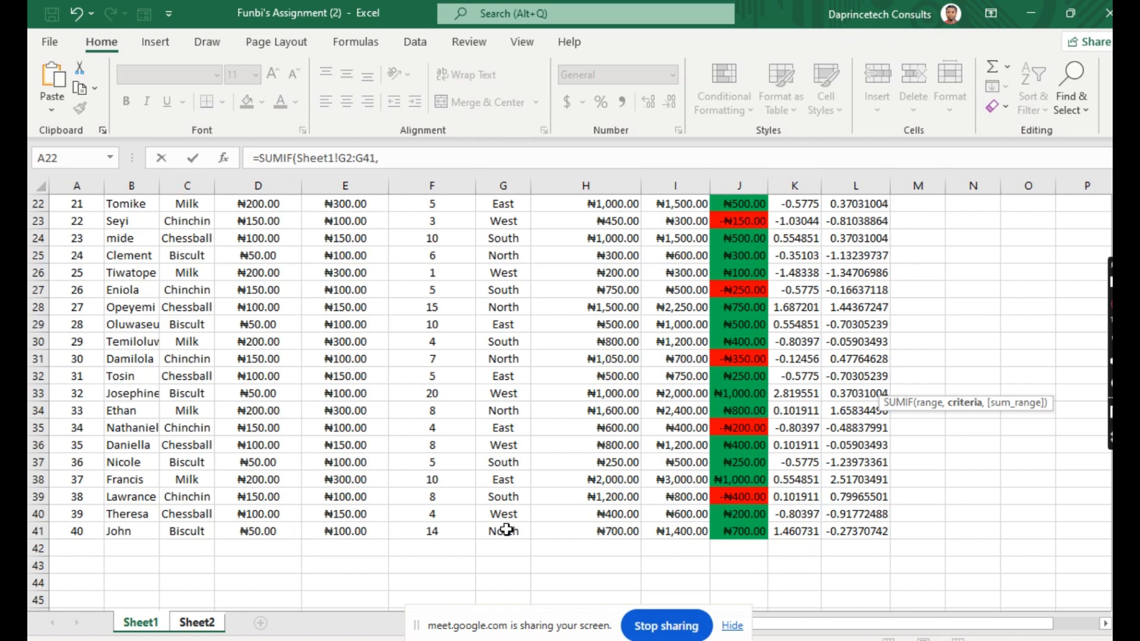
Complete the EAST formula with Sheet1!G2 as the criterion and Sheet1!F2:F41 as the sum range, and check it in G6.
left_click_drag(1121, 475, 1120, 285)
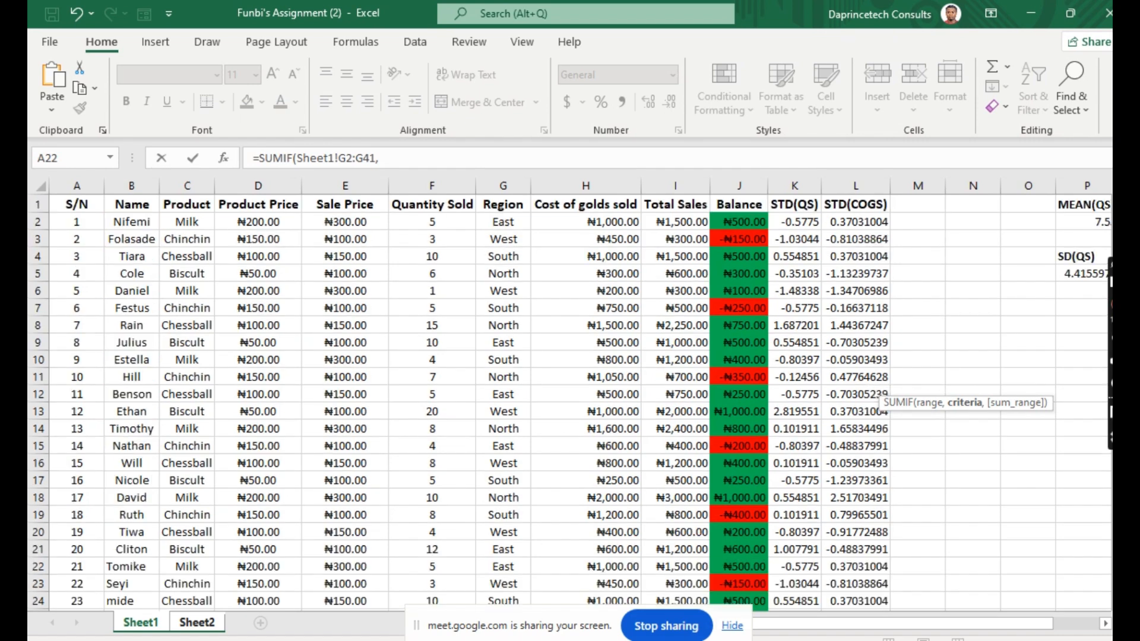
left_click(507, 222)
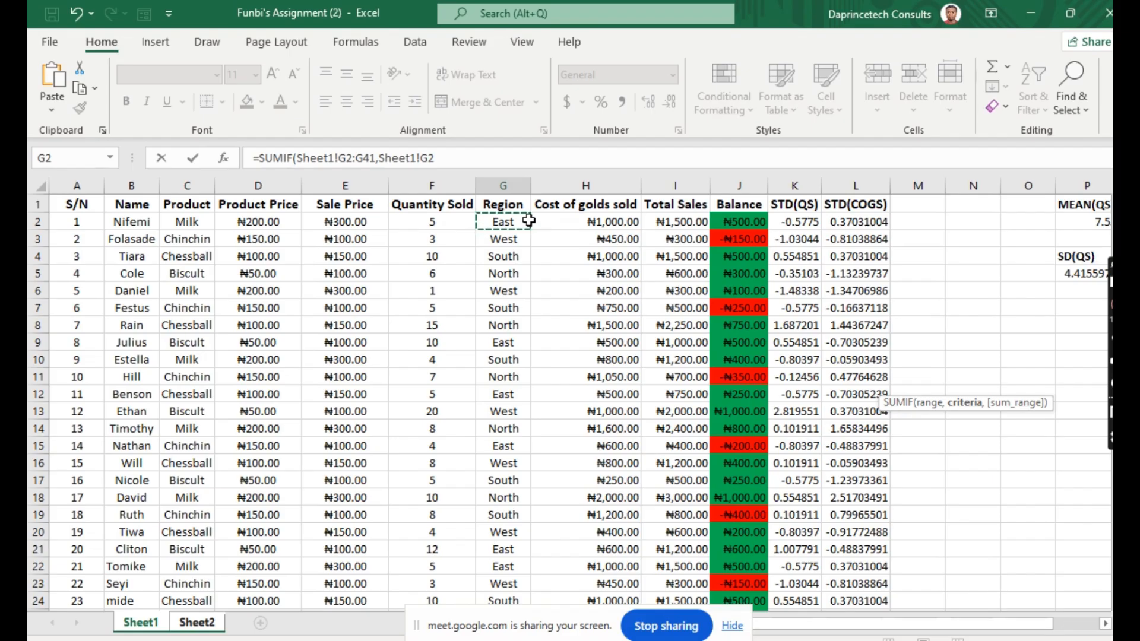
type(",")
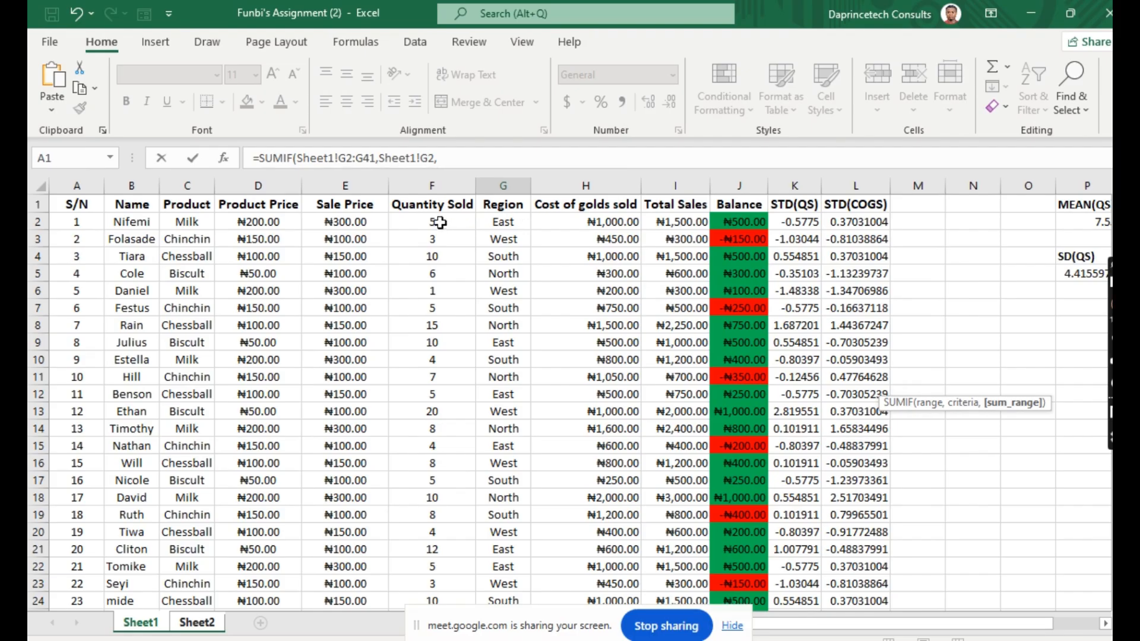
left_click(439, 222)
left_click_drag(439, 222, 457, 553)
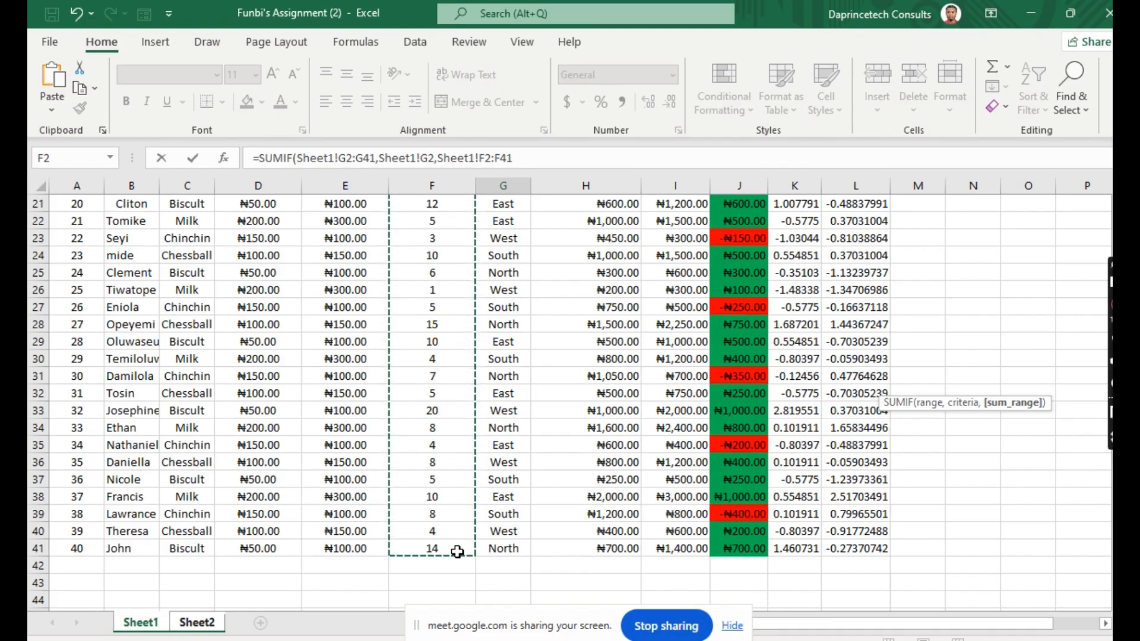
key("Return")
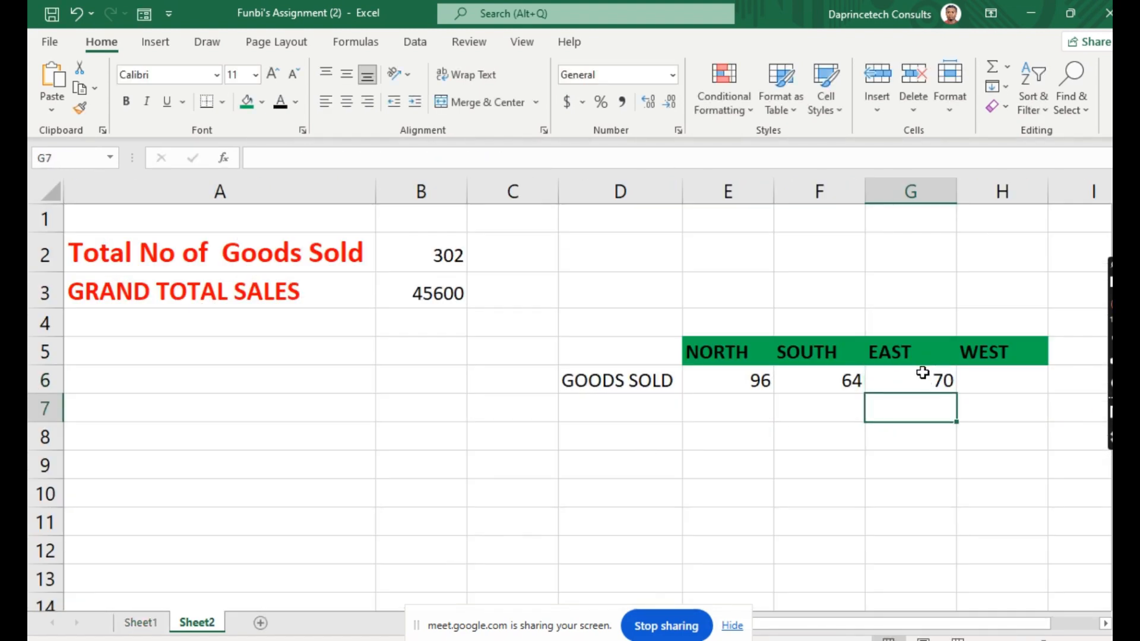
left_click(922, 372)
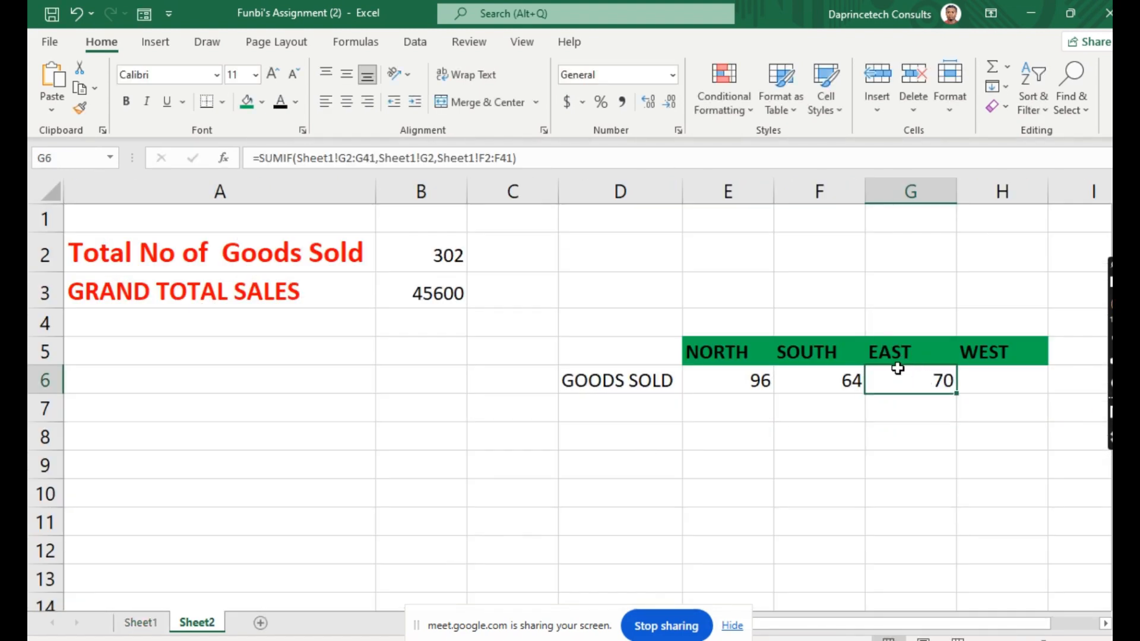
Start a SUMIF formula in Sheet2 cell H6 for WEST with Sheet1!G2:G41 as the range.
left_click(991, 386)
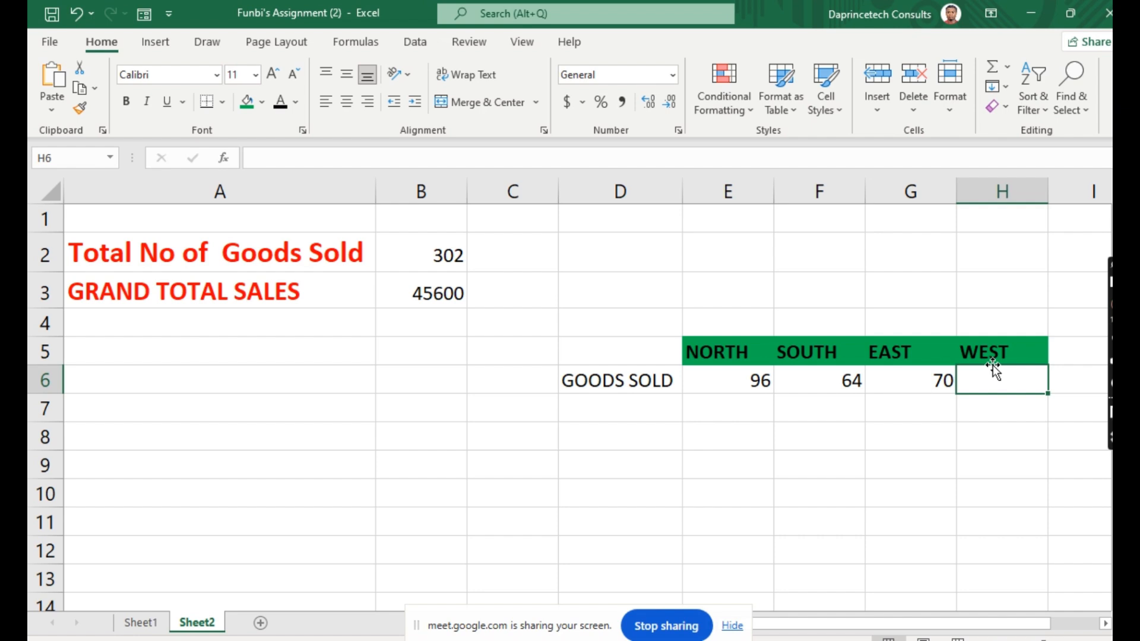
type("=")
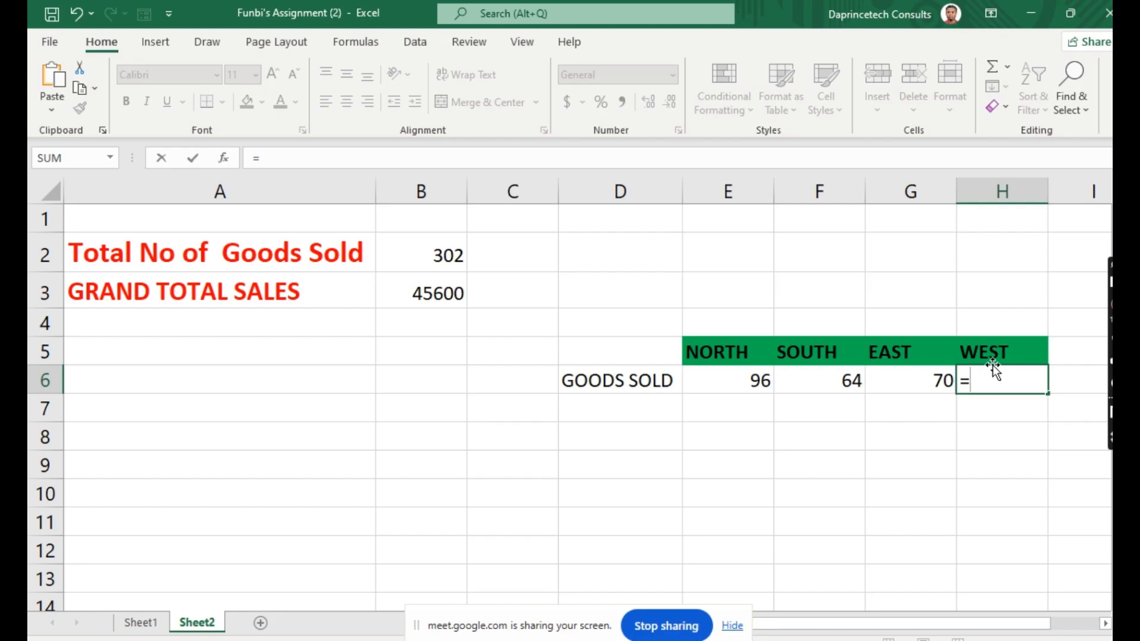
type("SUMIF")
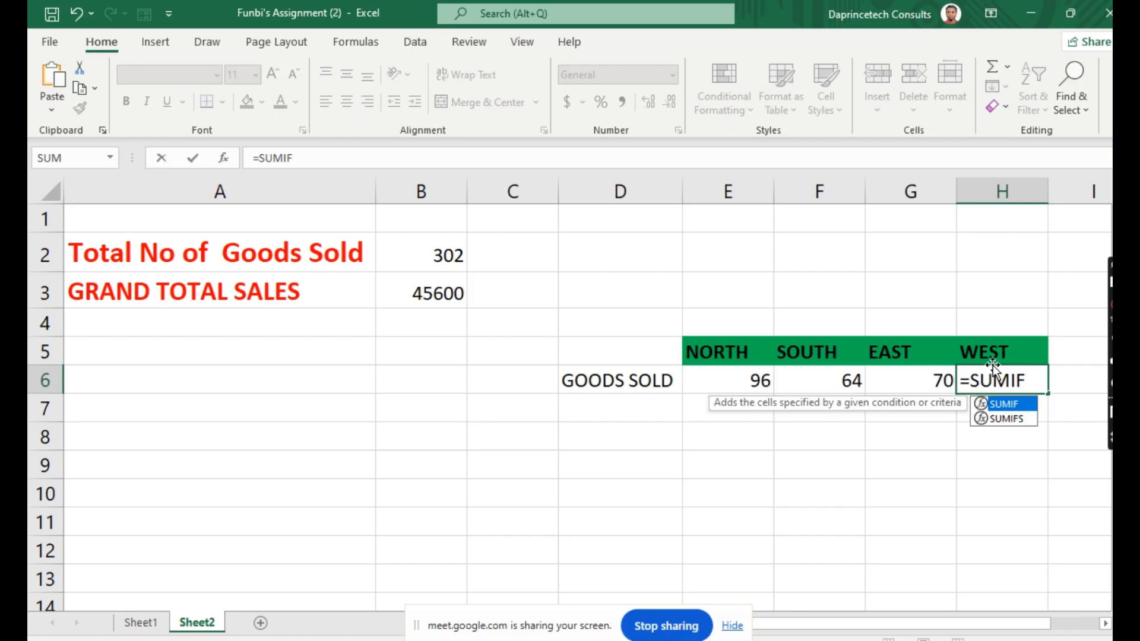
type("(")
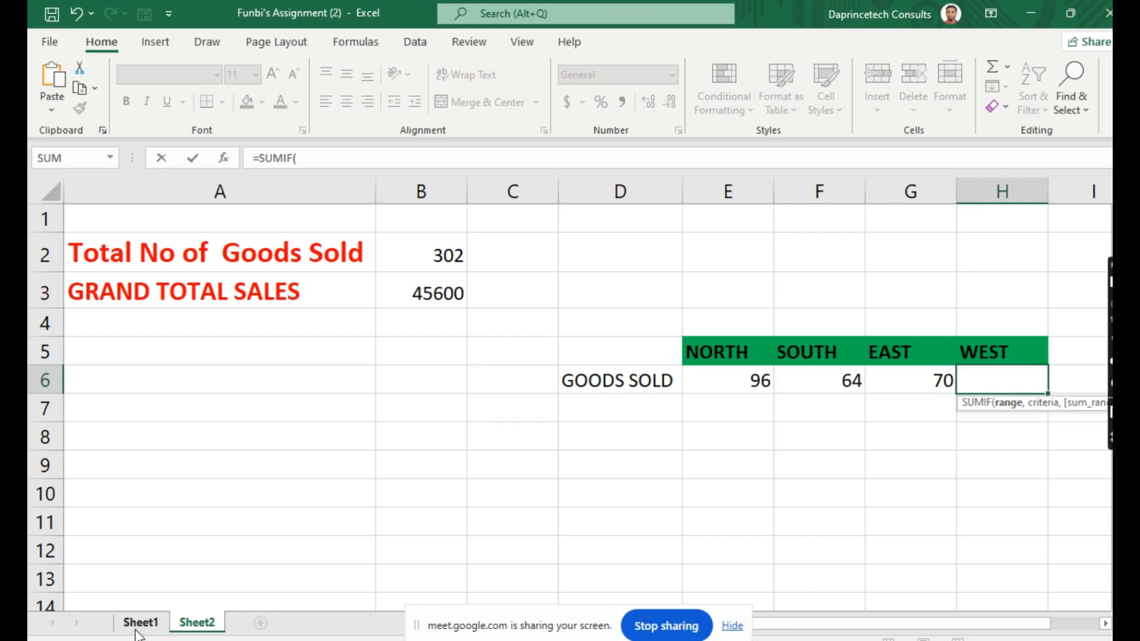
left_click(136, 630)
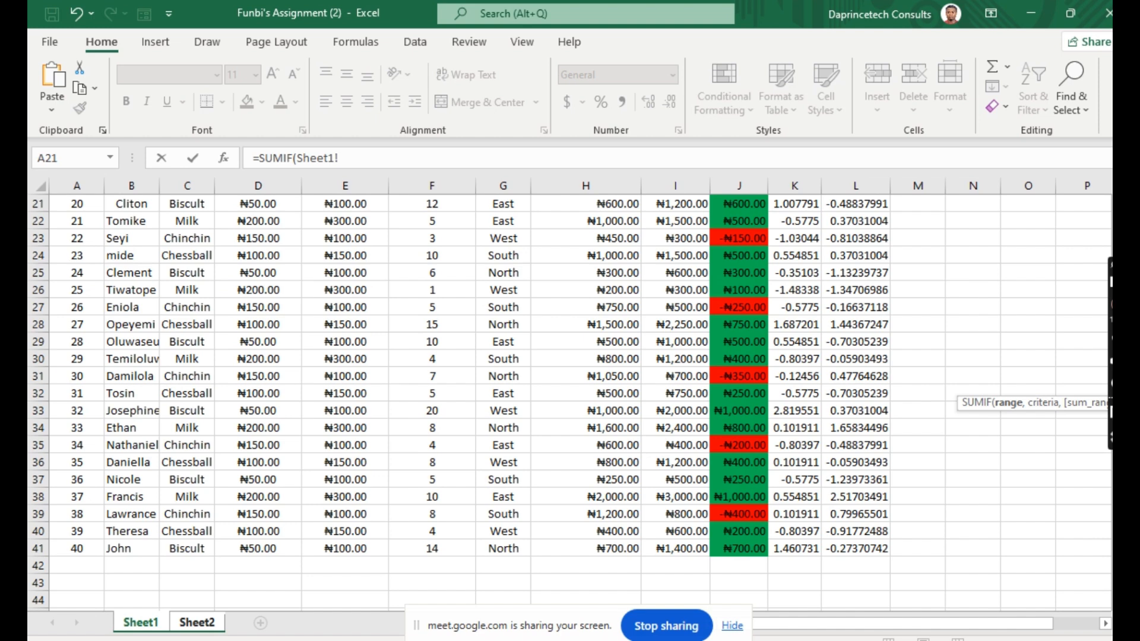
scroll(986, 221, "up", 7)
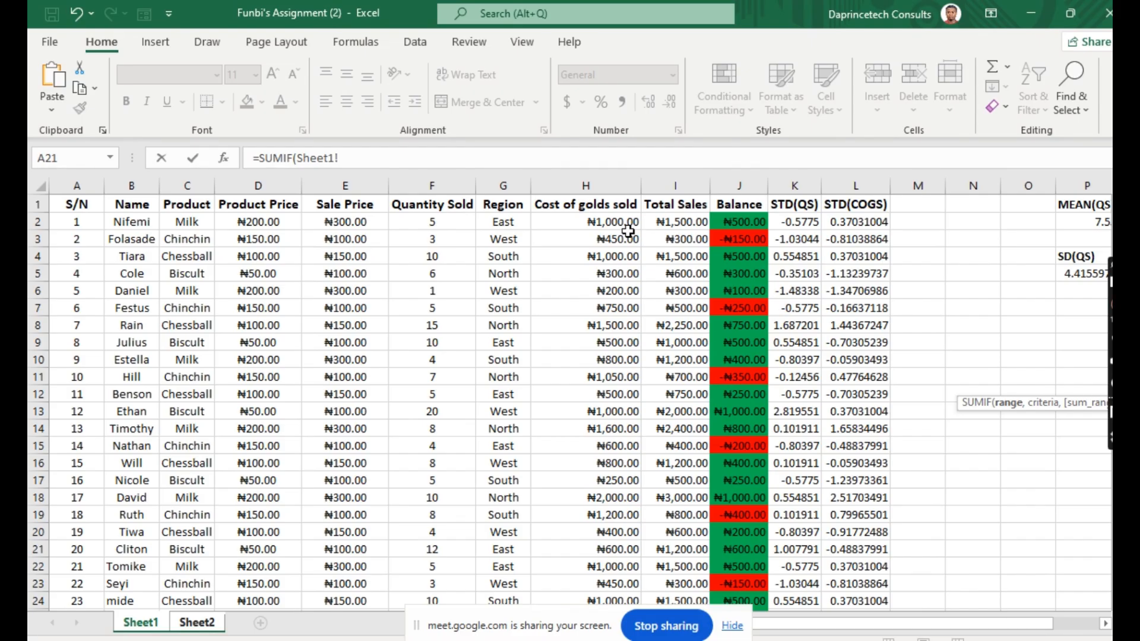
left_click(494, 226)
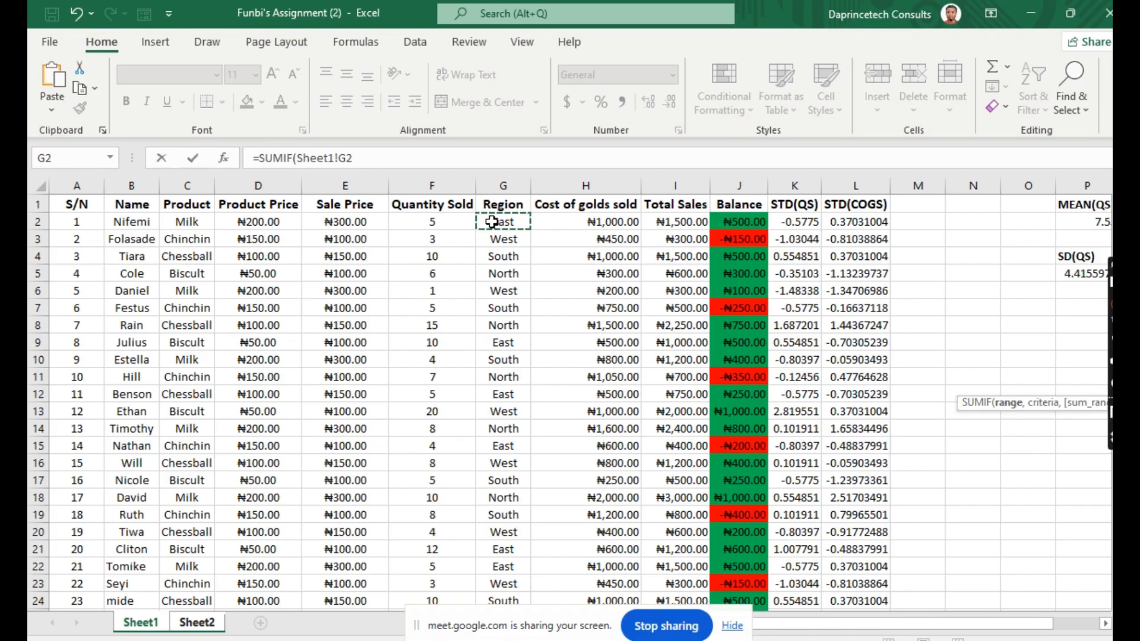
type(":")
left_click(402, 161)
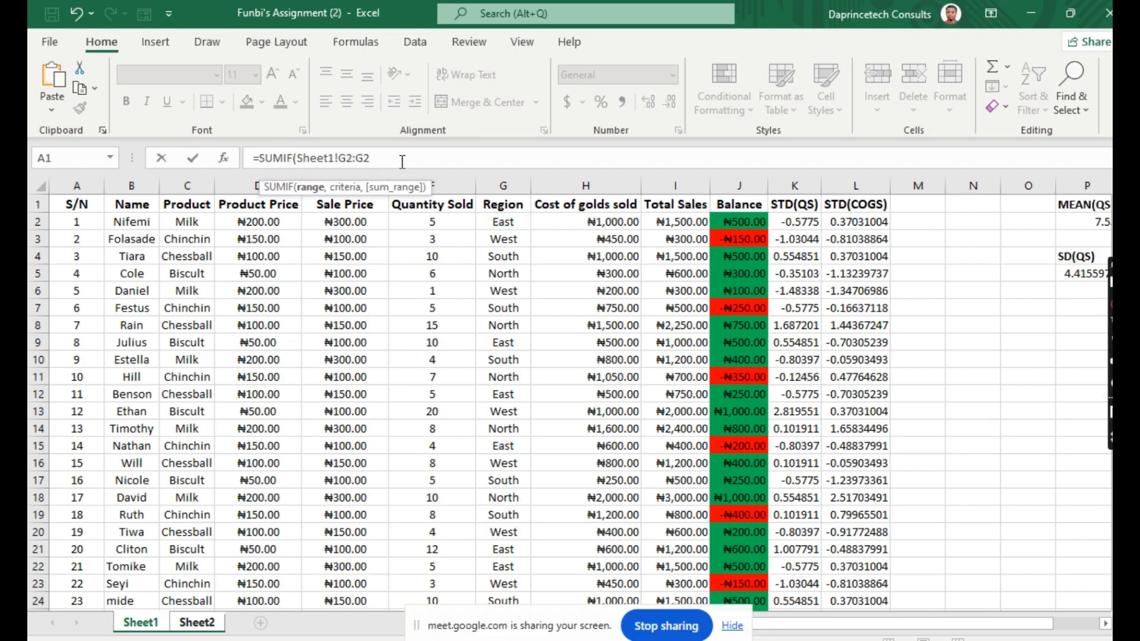
key("BackSpace")
type("41,")
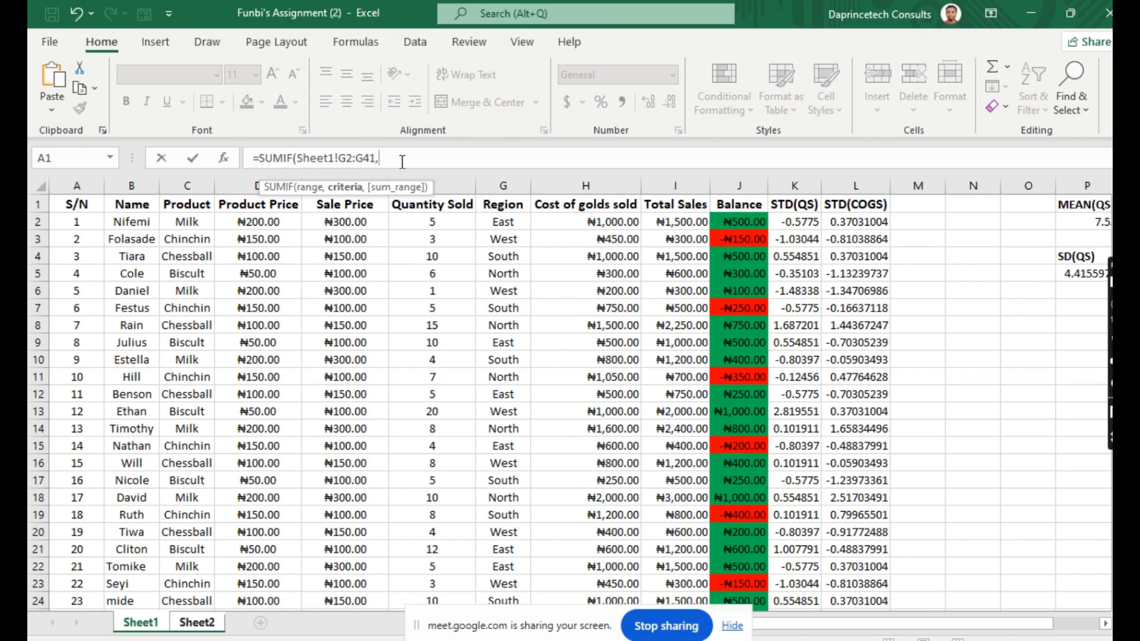